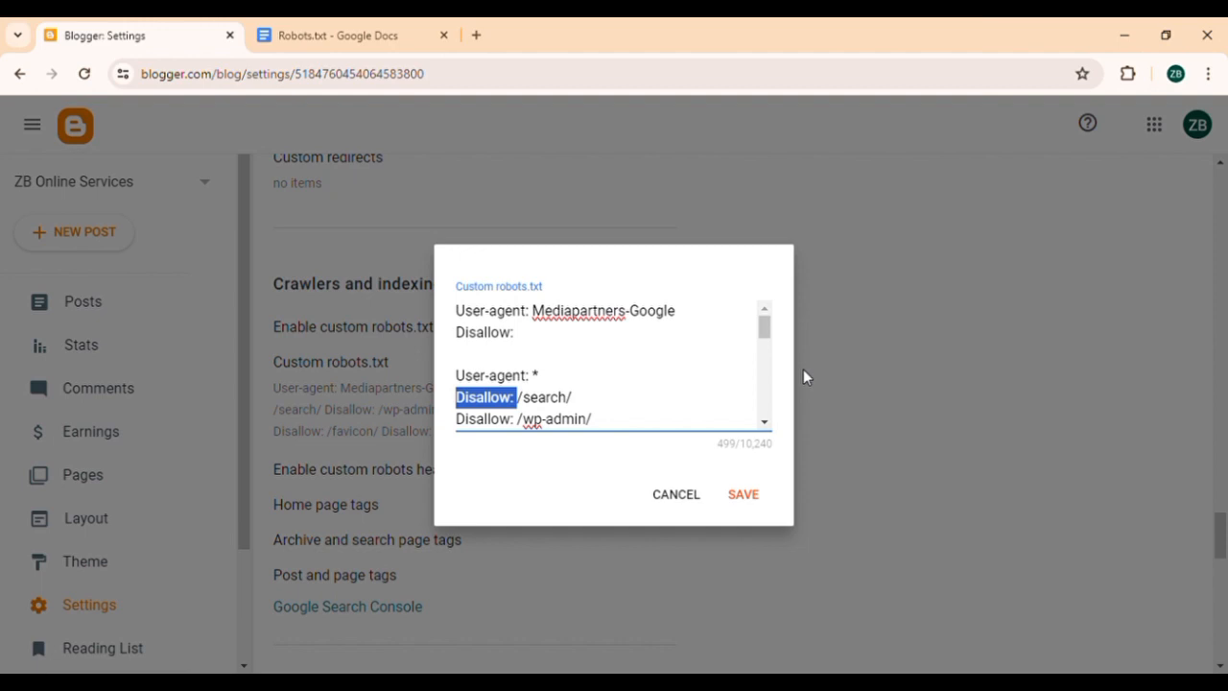
Review the rules in the custom robots.txt text and save it to the blog settings
scroll(652, 379, "down", 2)
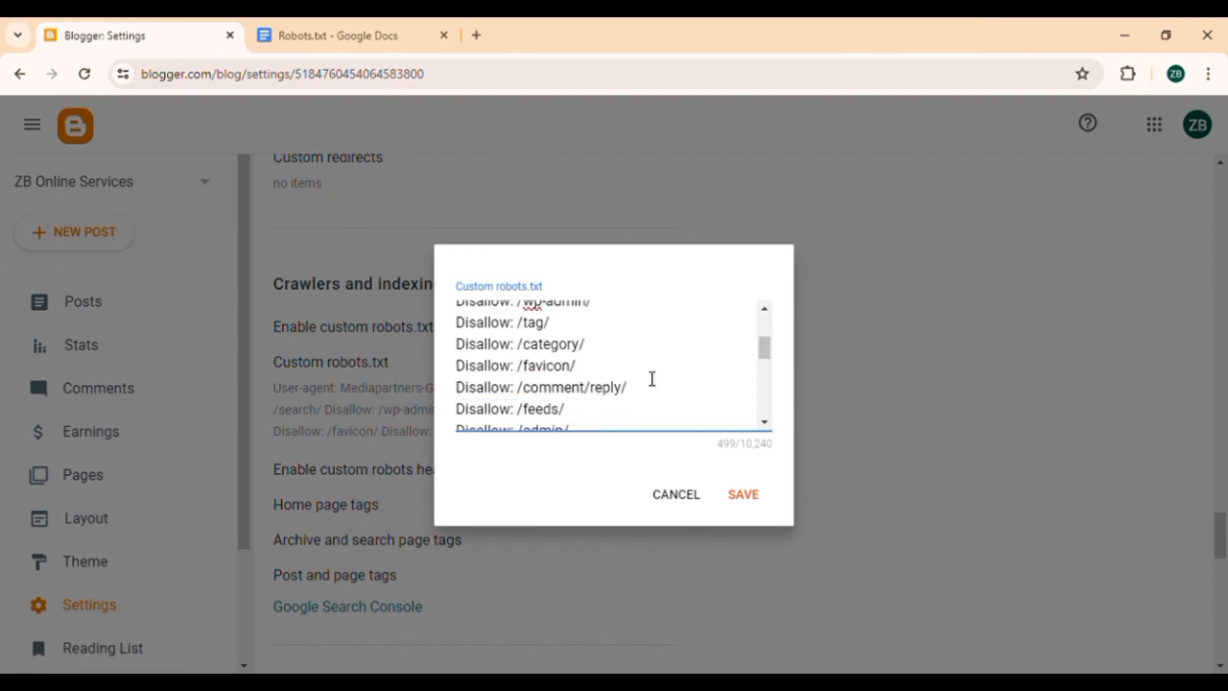
scroll(565, 370, "down", 2)
left_click_drag(515, 364, 455, 351)
left_click(509, 380)
left_click(530, 397)
scroll(530, 398, "up", 5)
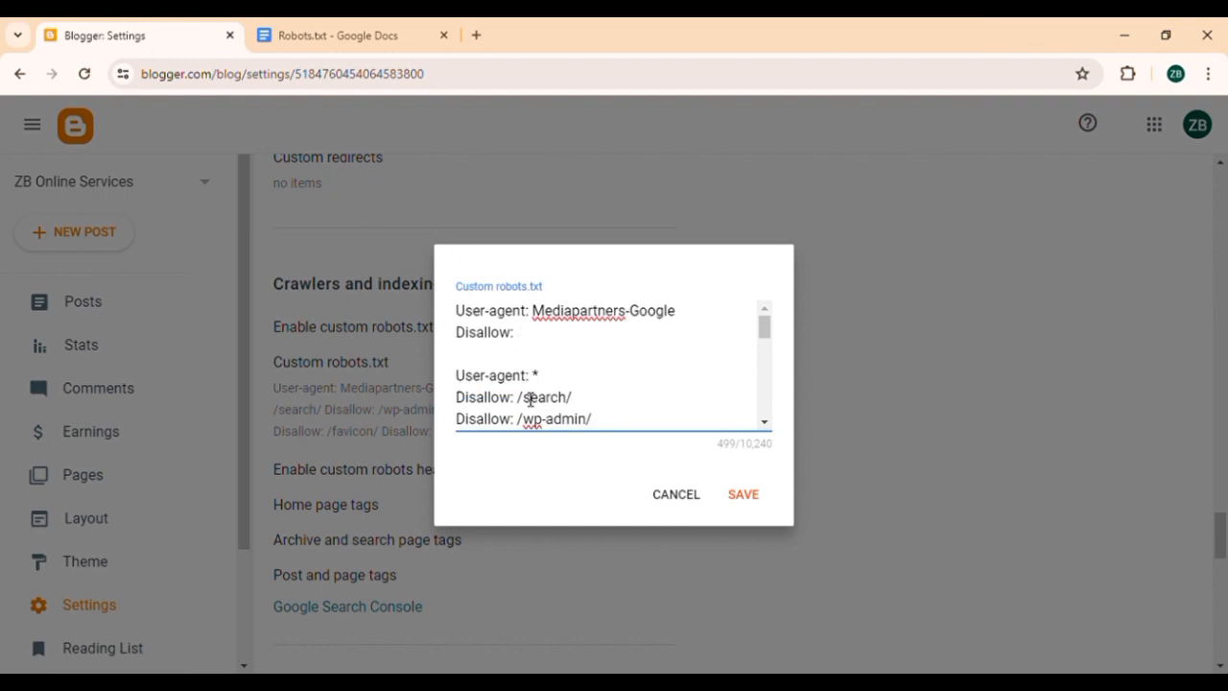
left_click(451, 299)
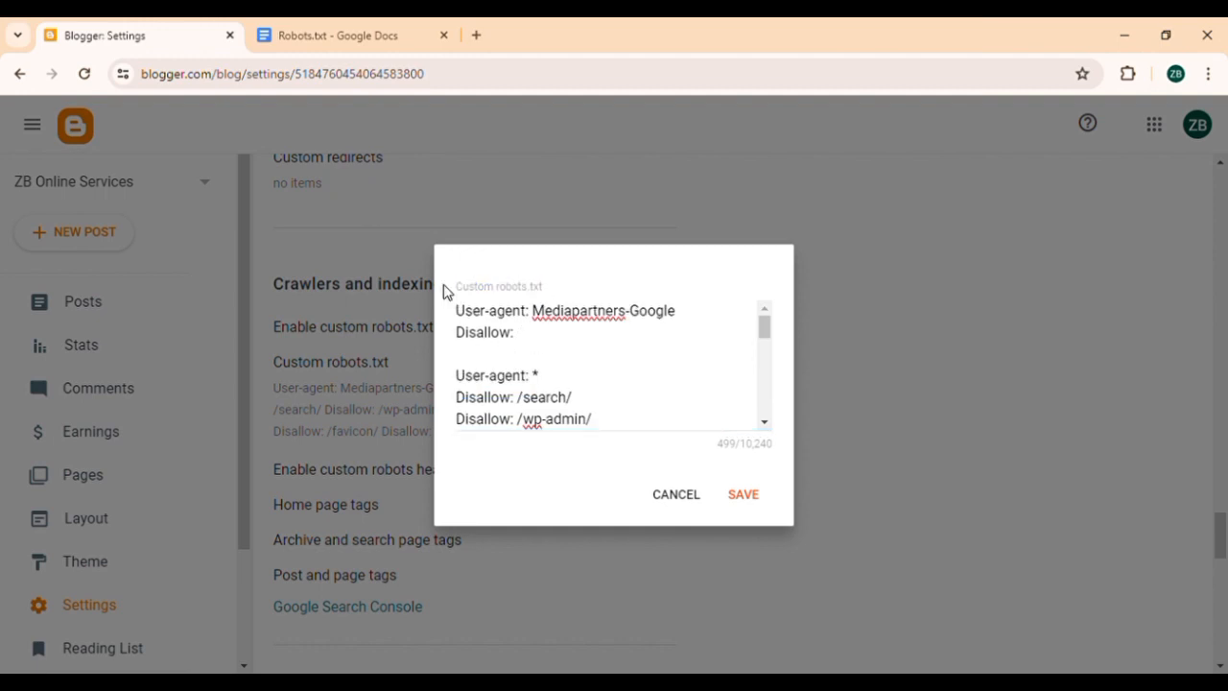
left_click(742, 496)
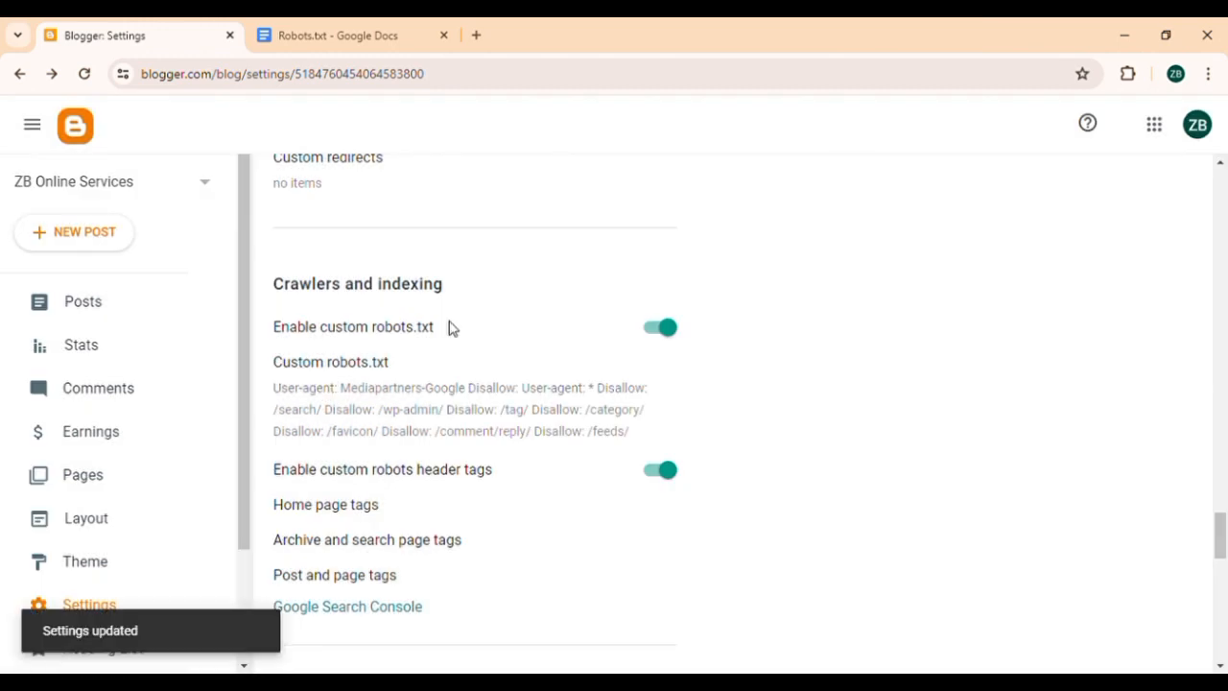
Examine the Crawlers and indexing section of the blog settings
triple_click(258, 285)
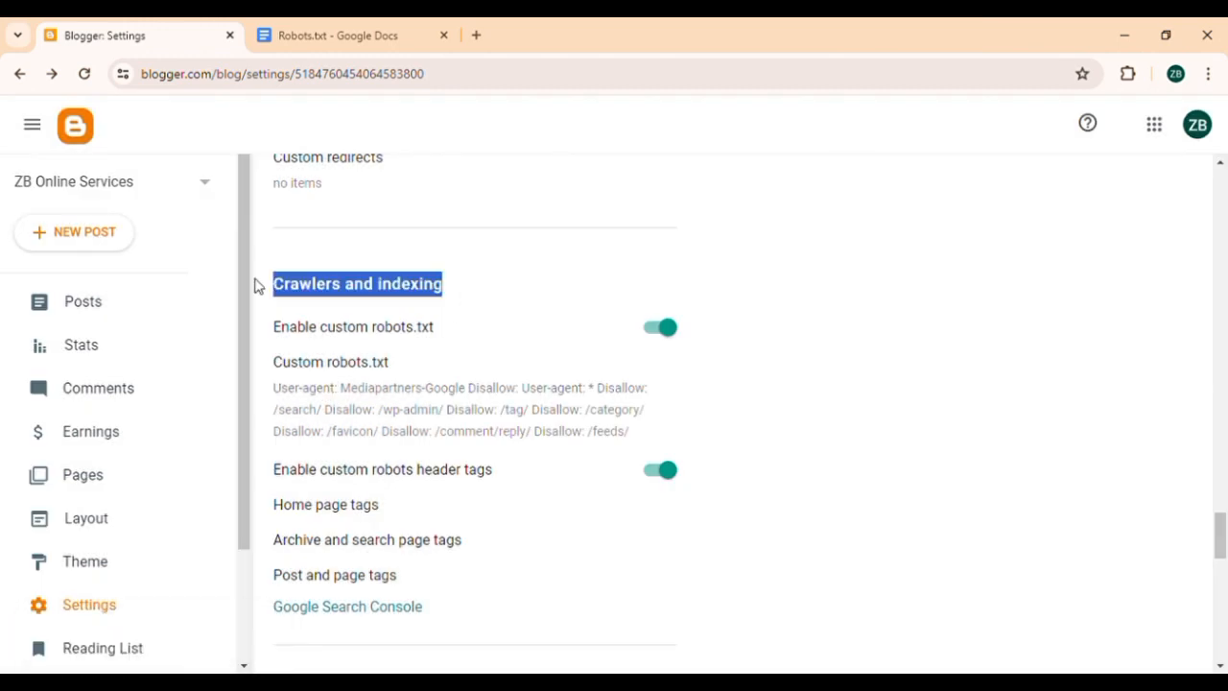
left_click(963, 324)
scroll(964, 324, "up", 1)
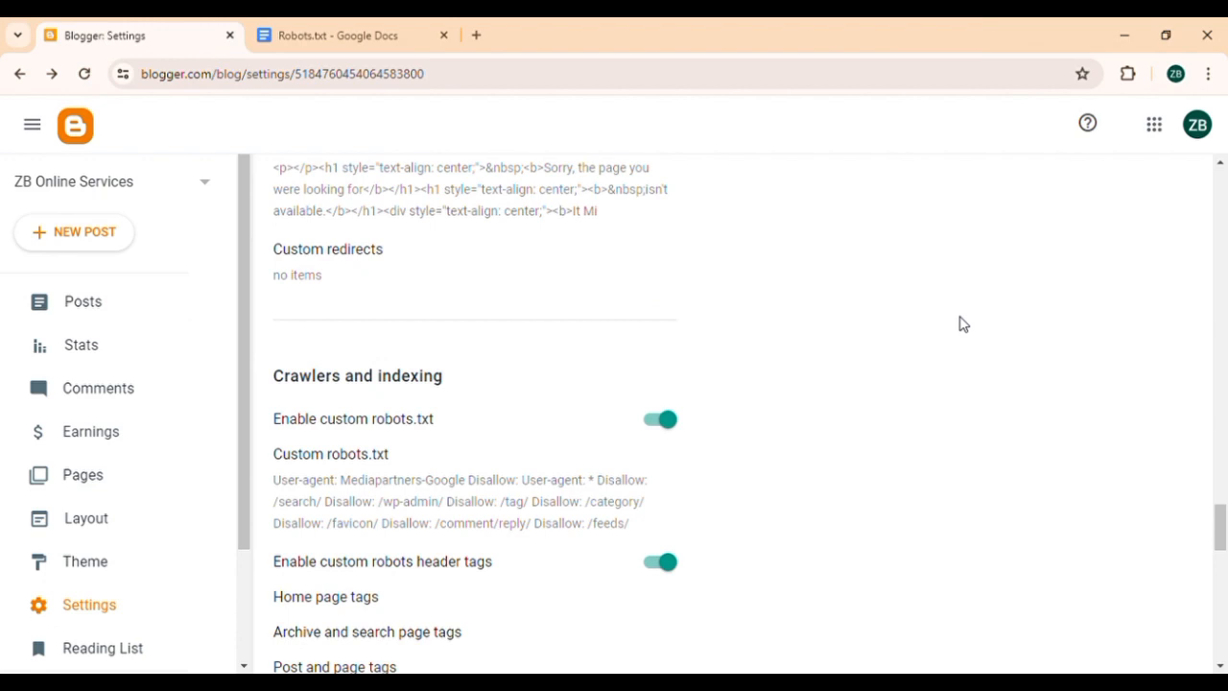
scroll(963, 323, "down", 1)
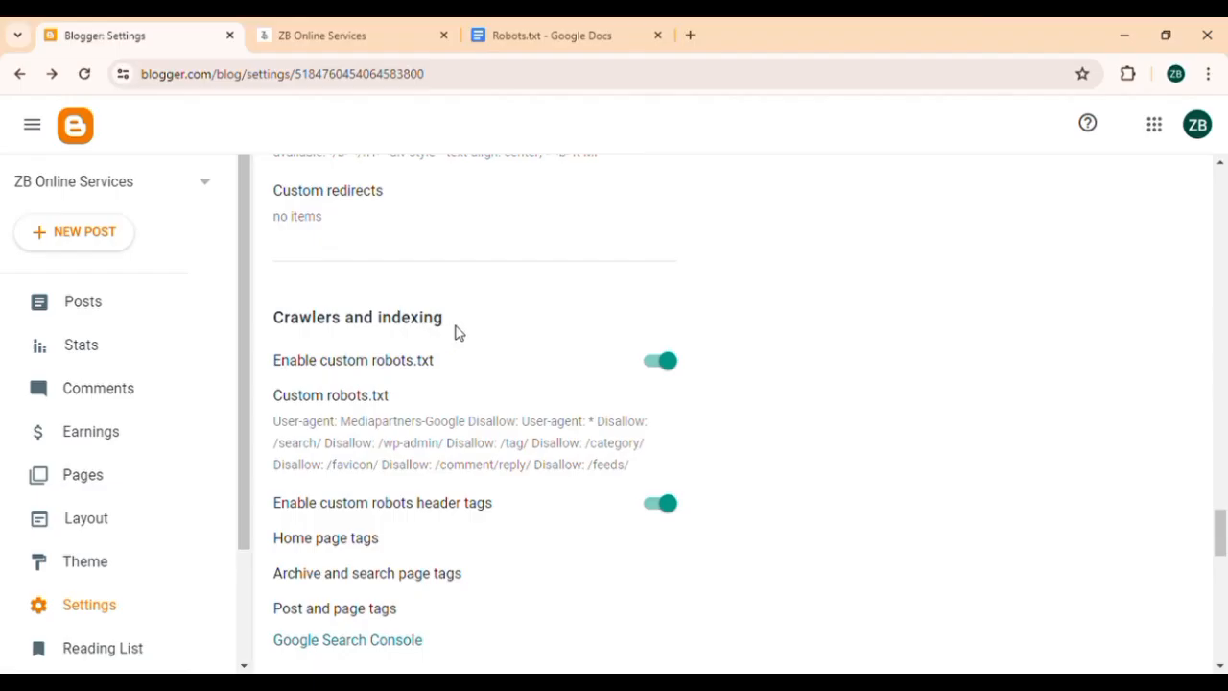
left_click_drag(455, 332, 255, 342)
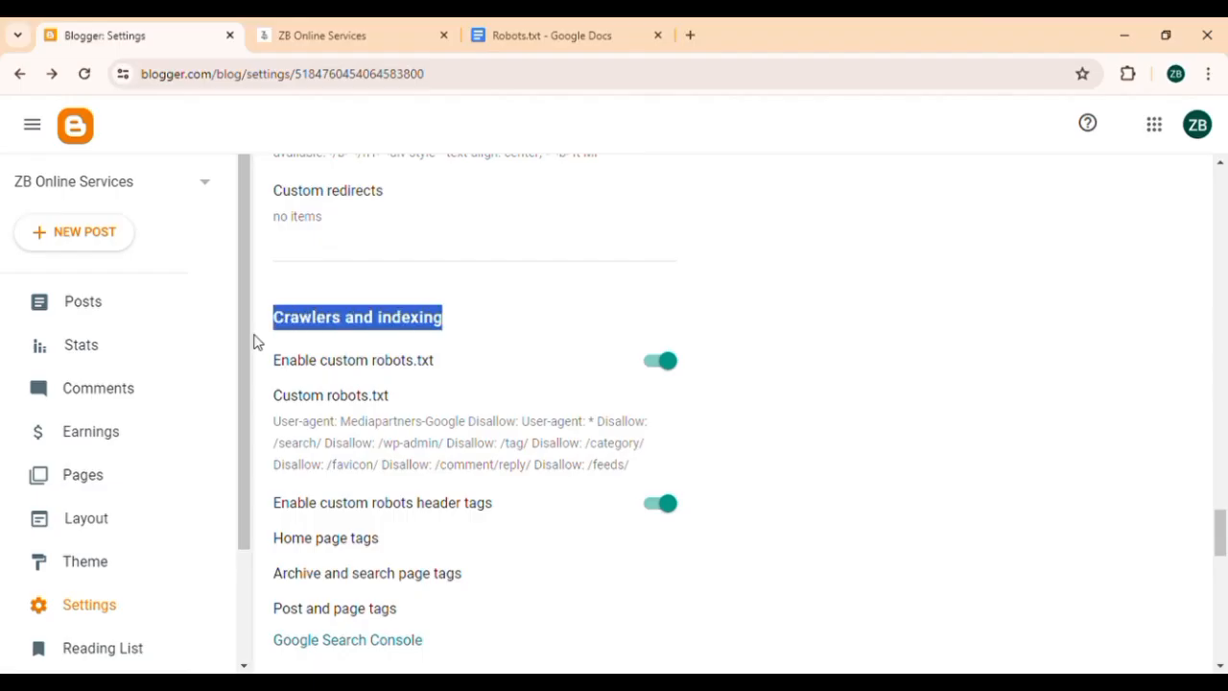
left_click(476, 320)
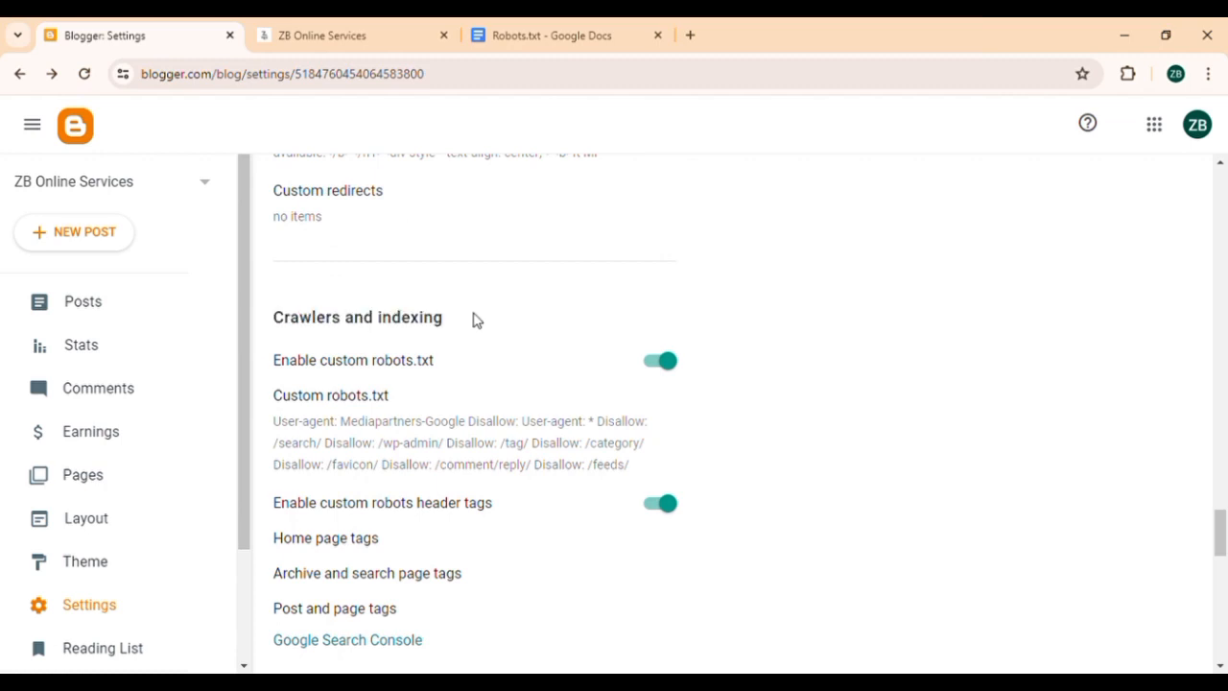
left_click_drag(476, 319, 316, 321)
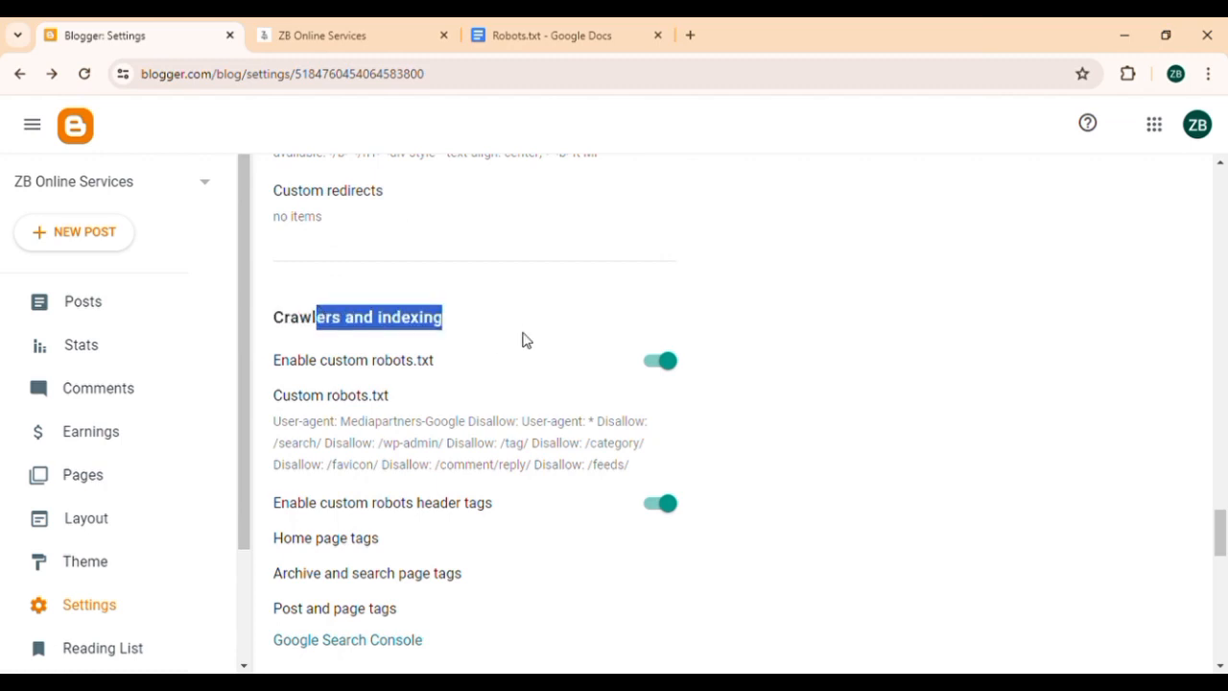
left_click(403, 386)
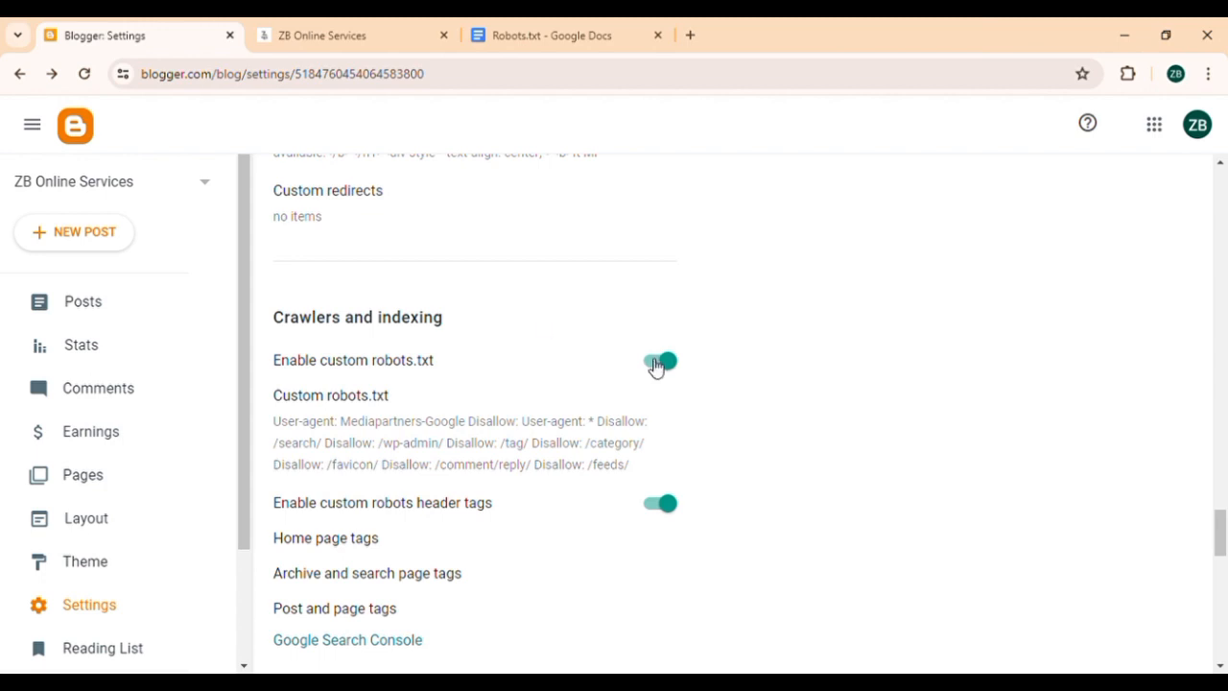
Open the custom robots.txt text, review its user-agent and disallow rules, and close it without saving
left_click(360, 439)
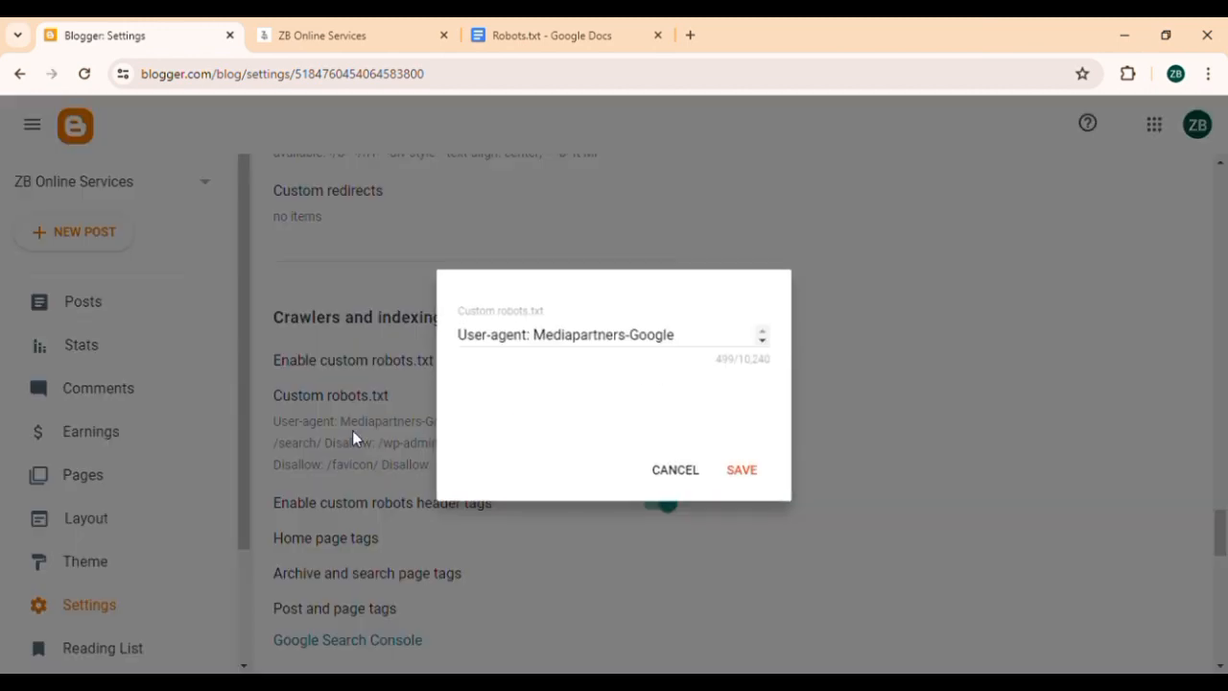
scroll(570, 415, "down", 5)
scroll(570, 415, "up", 5)
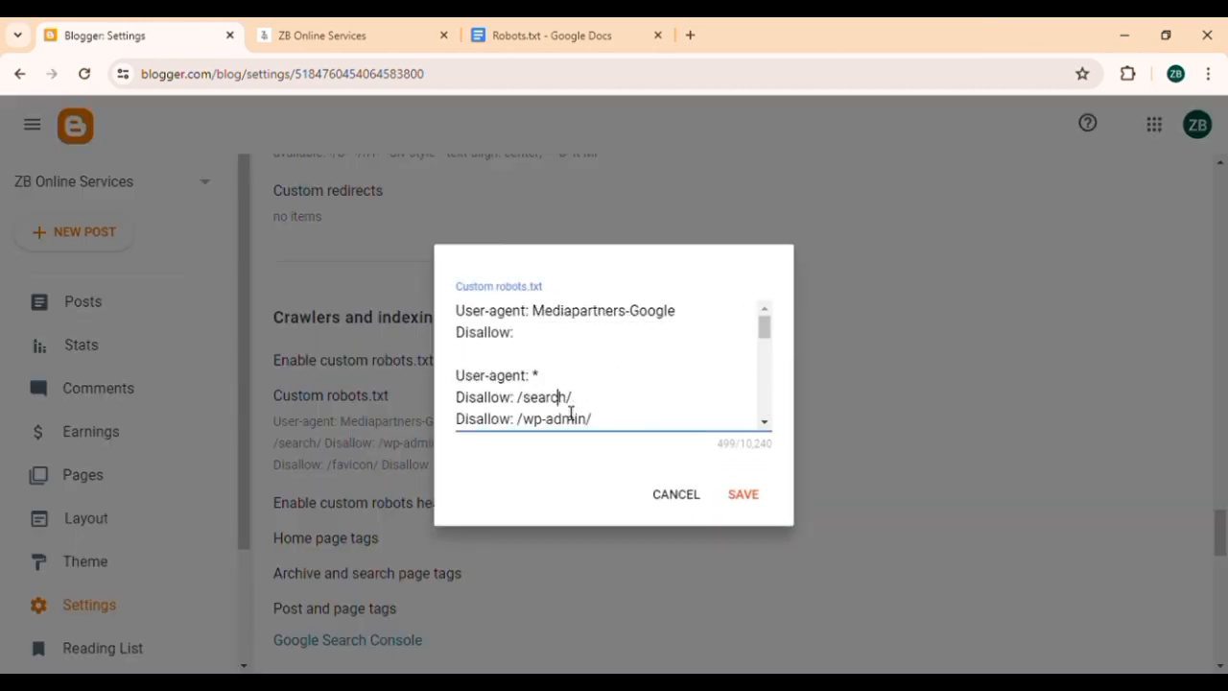
left_click_drag(573, 397, 473, 312)
left_click(596, 356)
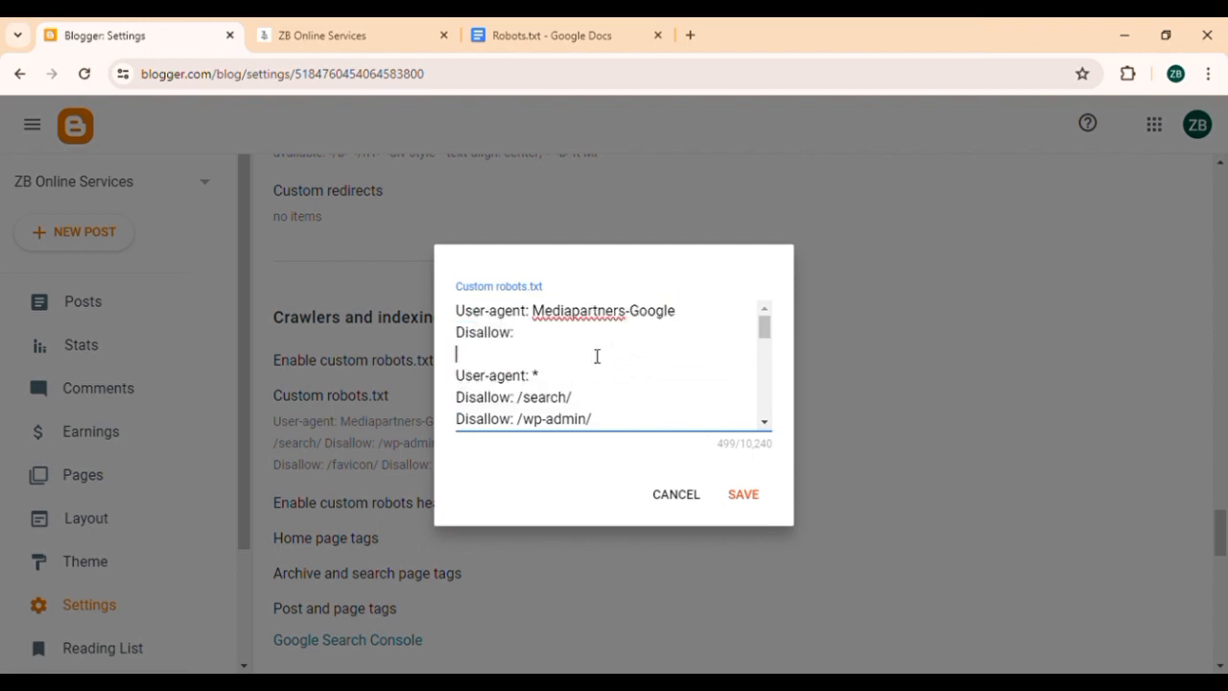
left_click(676, 494)
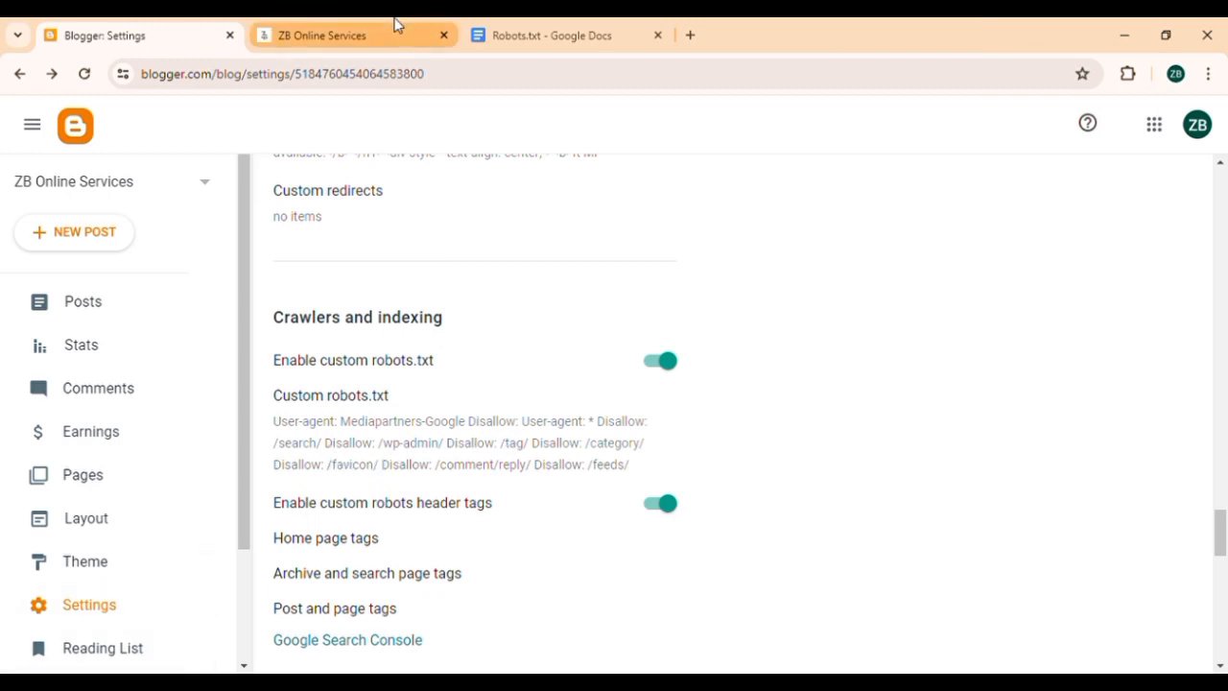
On the ZB Online Services site, load zbonlineservices.blogspot.com/robots.txt and review the published rules
left_click(360, 23)
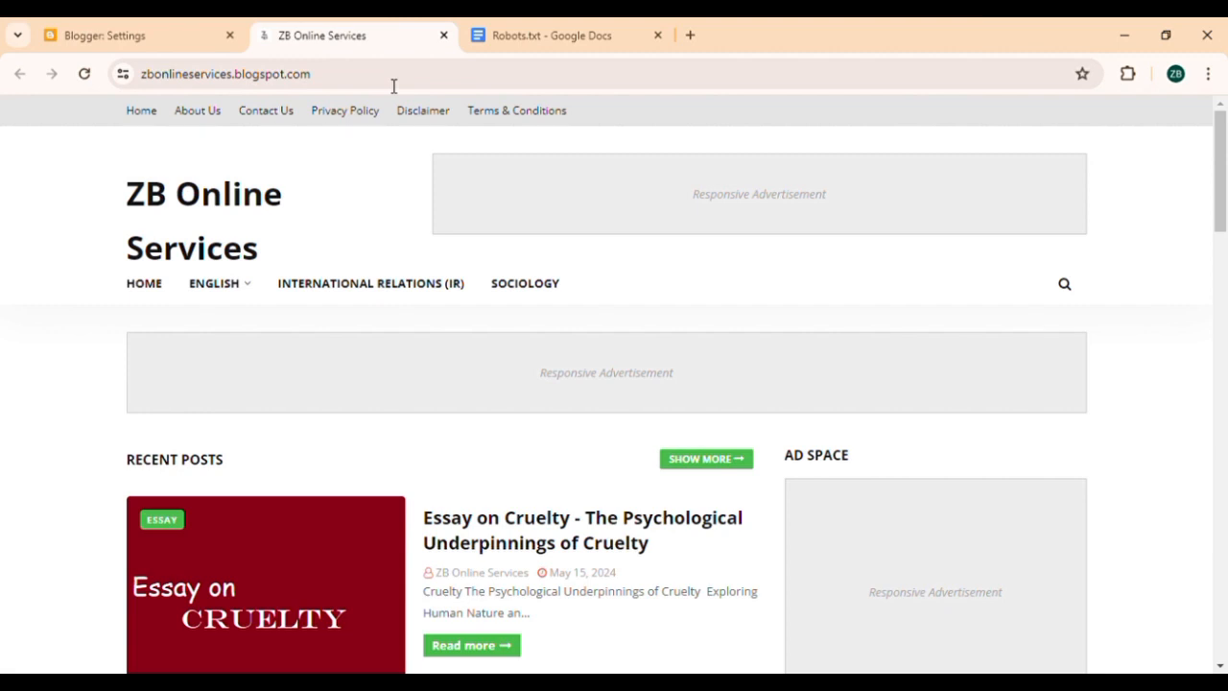
double_click(393, 87)
left_click(394, 86)
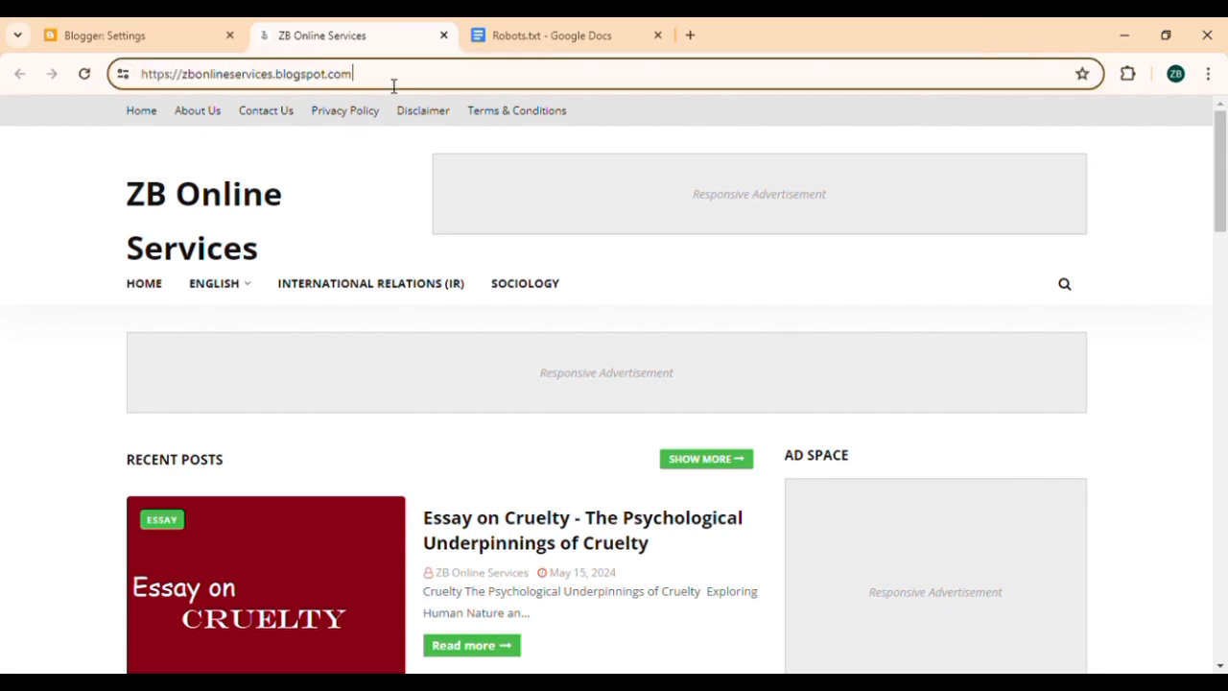
key("BackSpace")
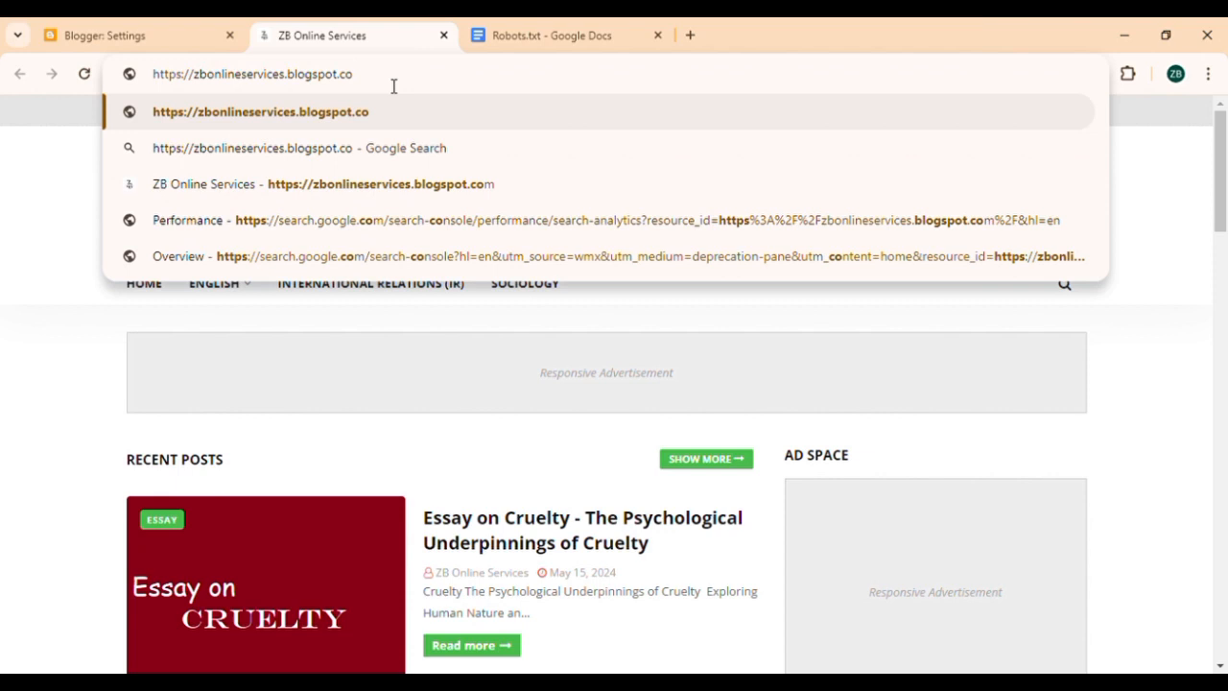
type("m/robots.")
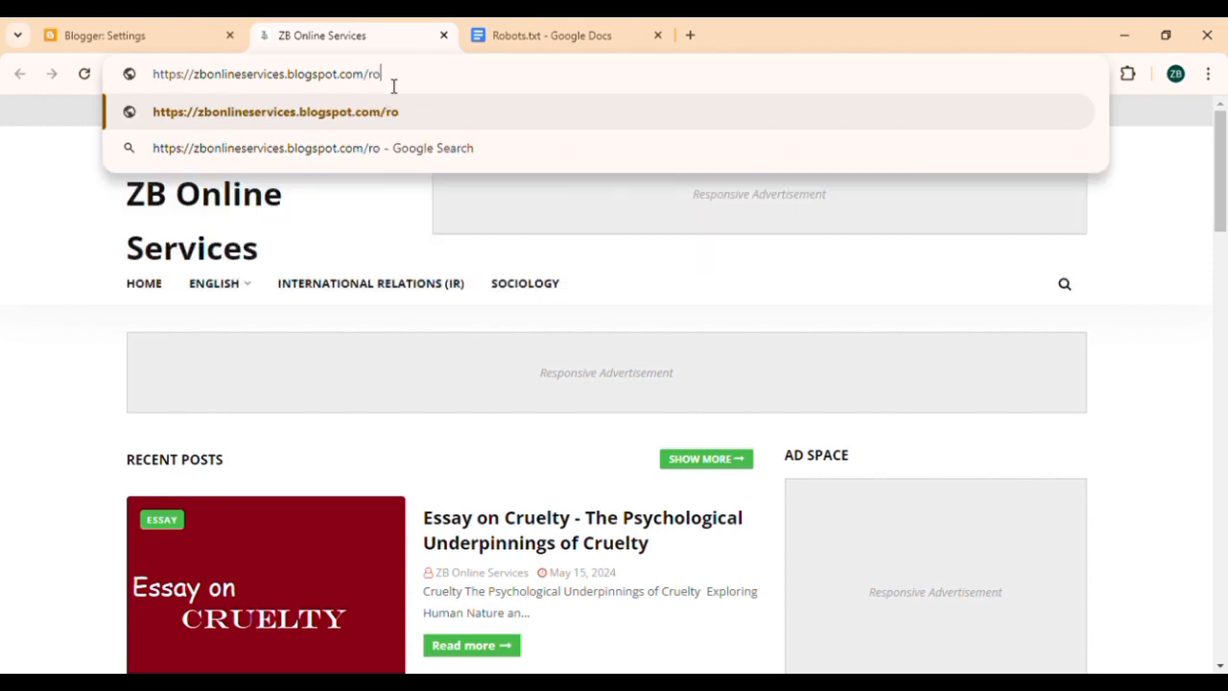
type("txt")
key("Return")
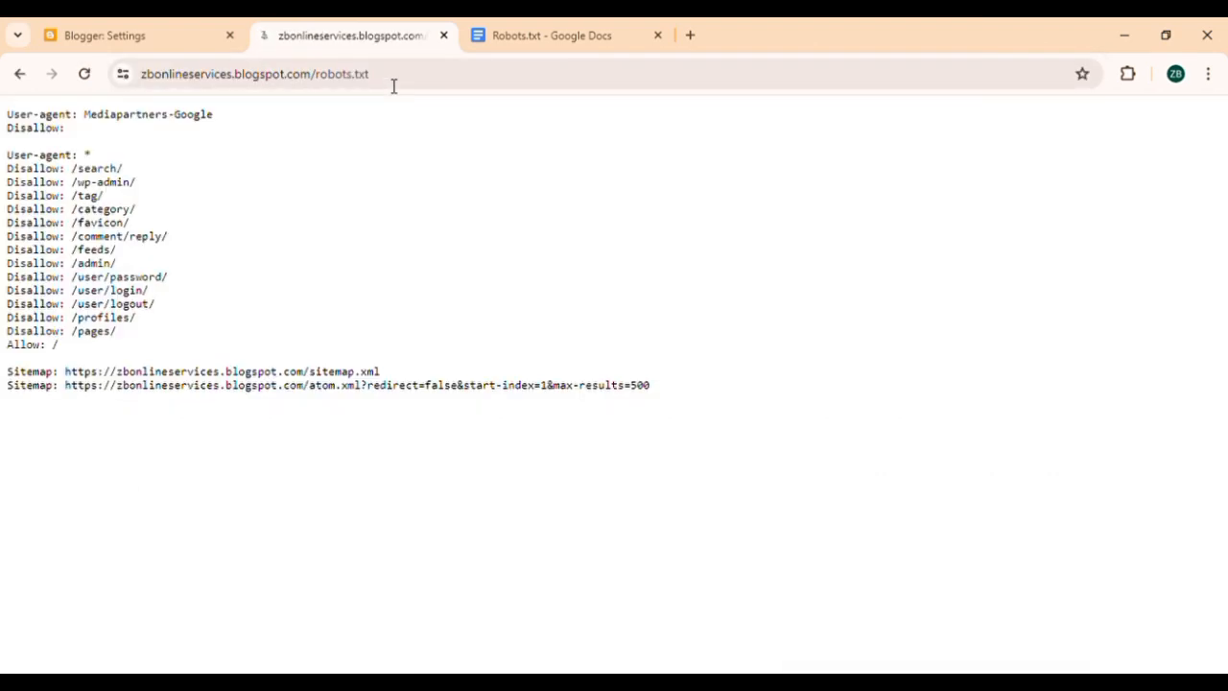
left_click_drag(694, 400, 2, 129)
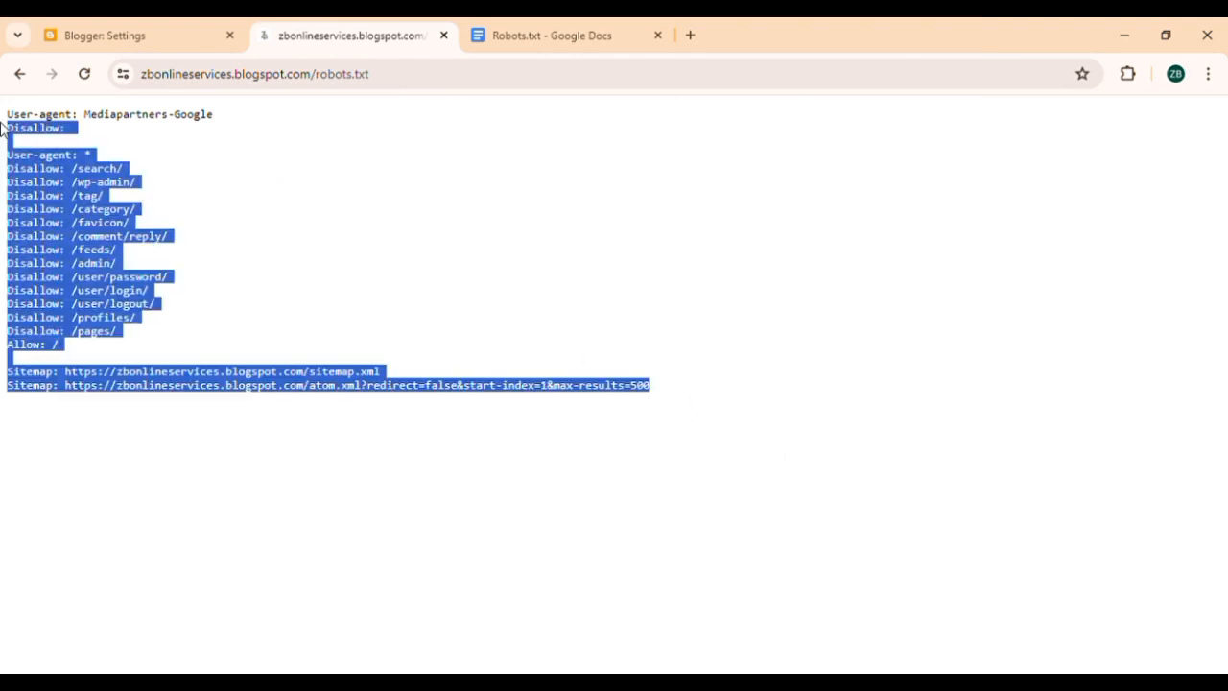
left_click(124, 254)
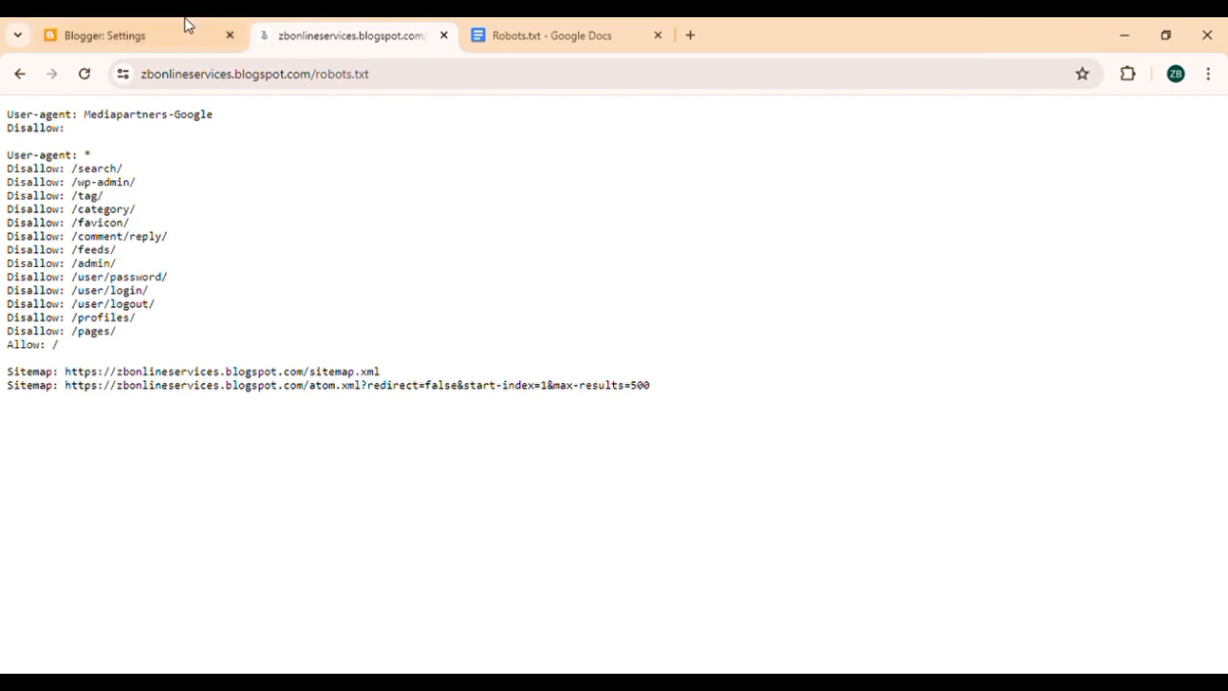
Load the blog's sitemap at zbonlineservices.blogspot.com/sitemap.xml
left_click(407, 85)
left_click(408, 85)
left_click_drag(415, 85, 373, 87)
key("BackSpace")
key("BackSpace")
key("BackSpace")
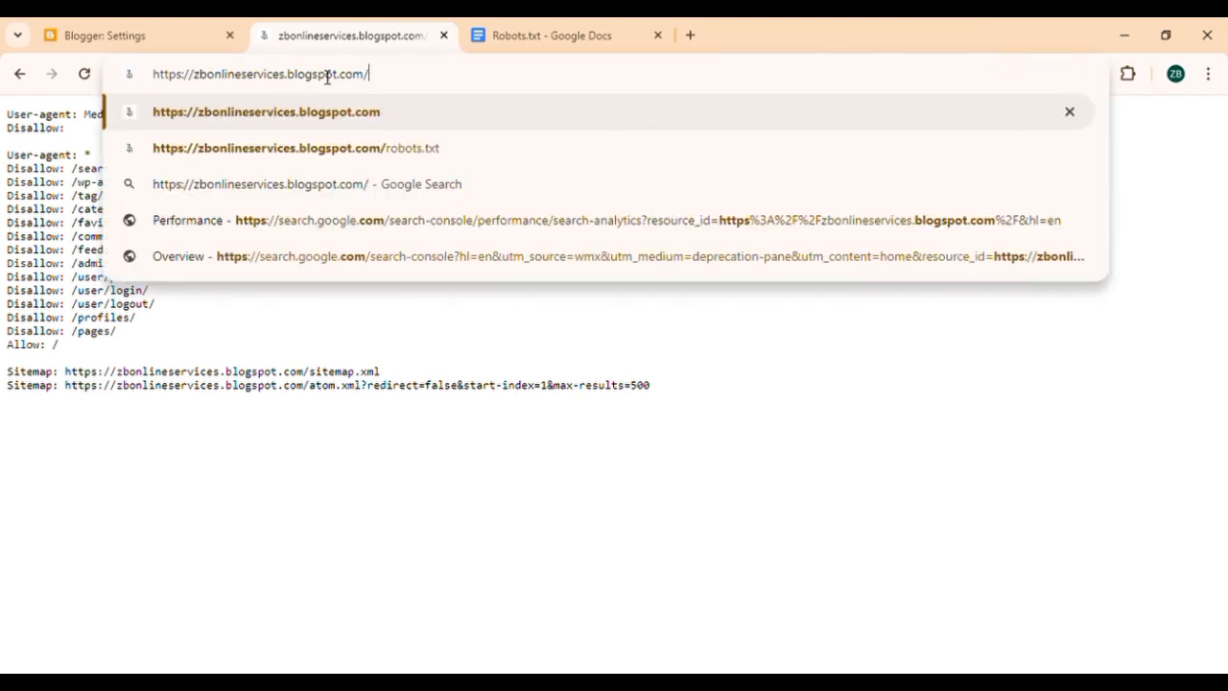
type("sitema")
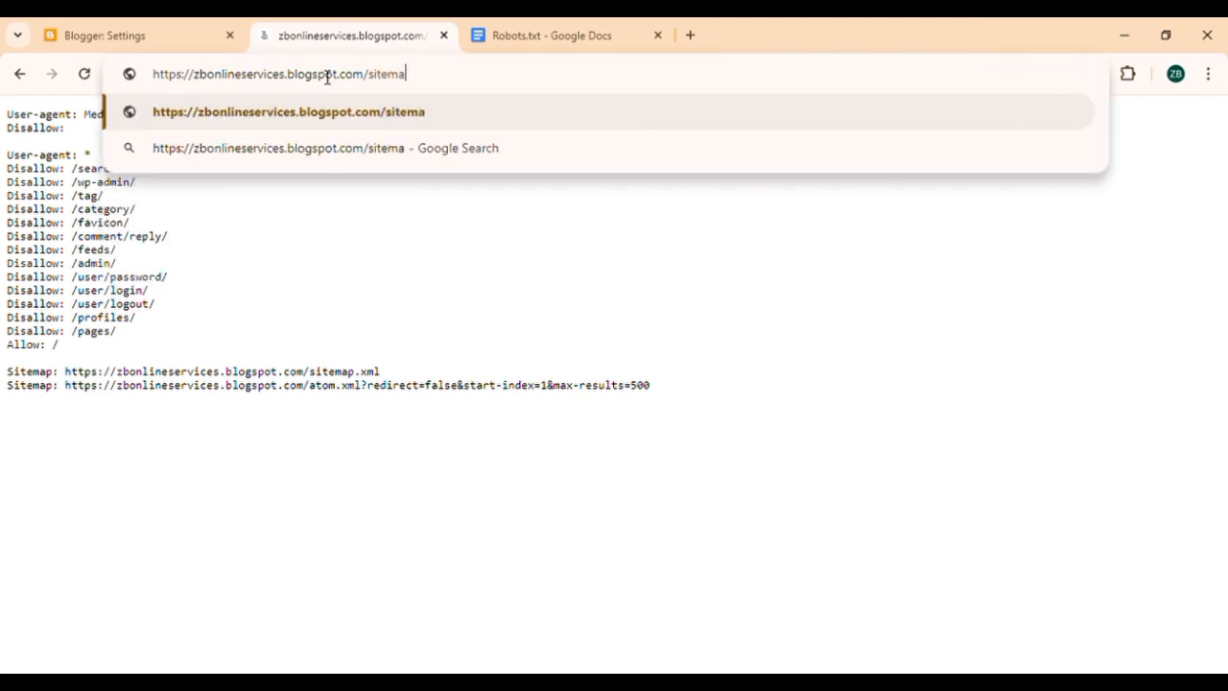
type("p.xml")
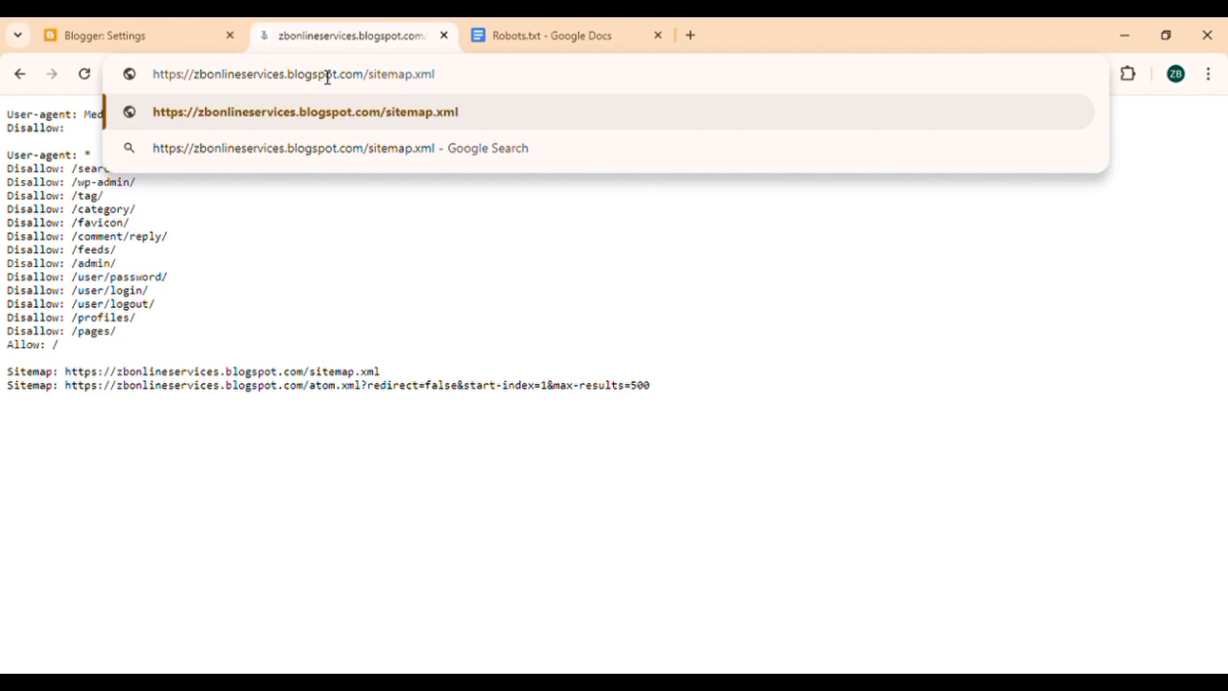
key("Return")
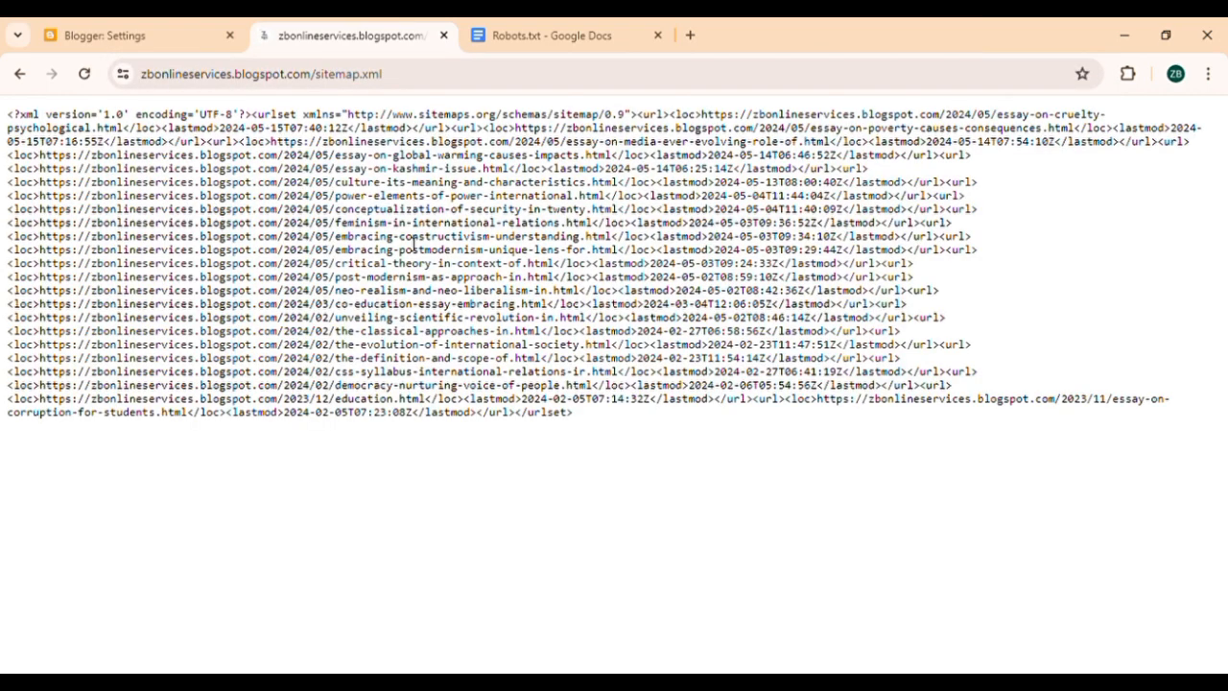
Replace sitemap.xml in the address with robots.txt and load the blog's robots.txt page again
left_click_drag(405, 77, 331, 87)
key("BackSpace")
key("BackSpace")
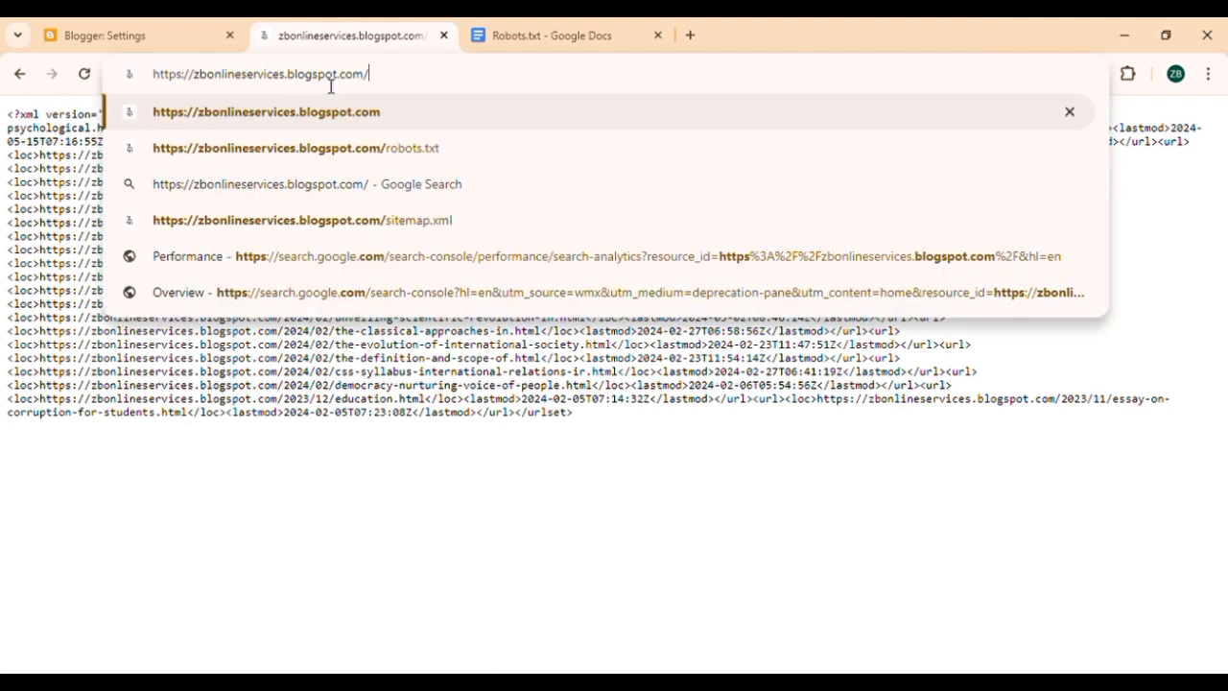
type("robots.txt")
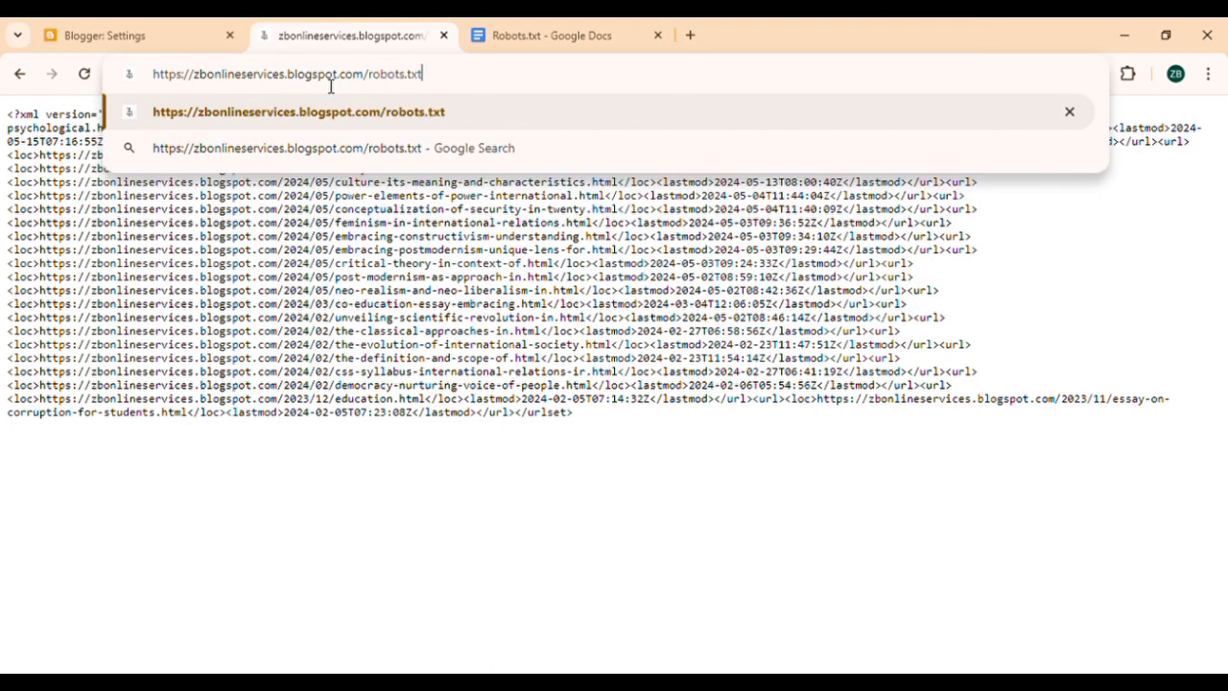
key("Return")
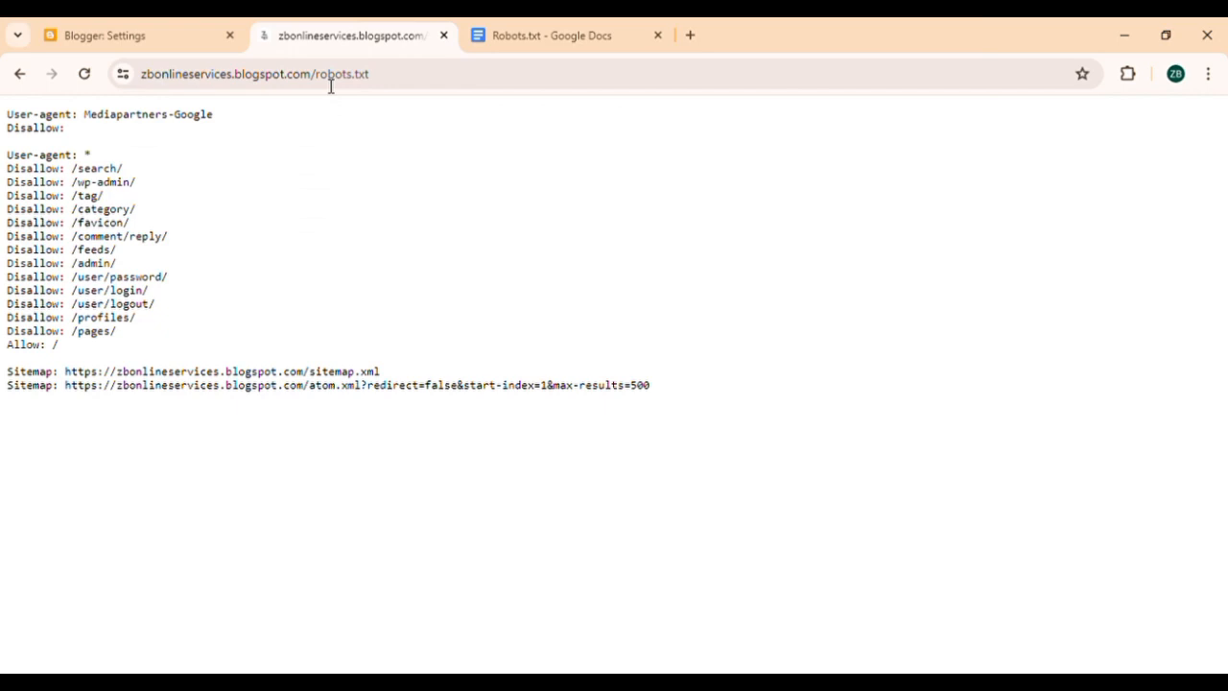
Return to the Blogger settings, view the custom robots.txt text, and close it without saving
left_click(118, 21)
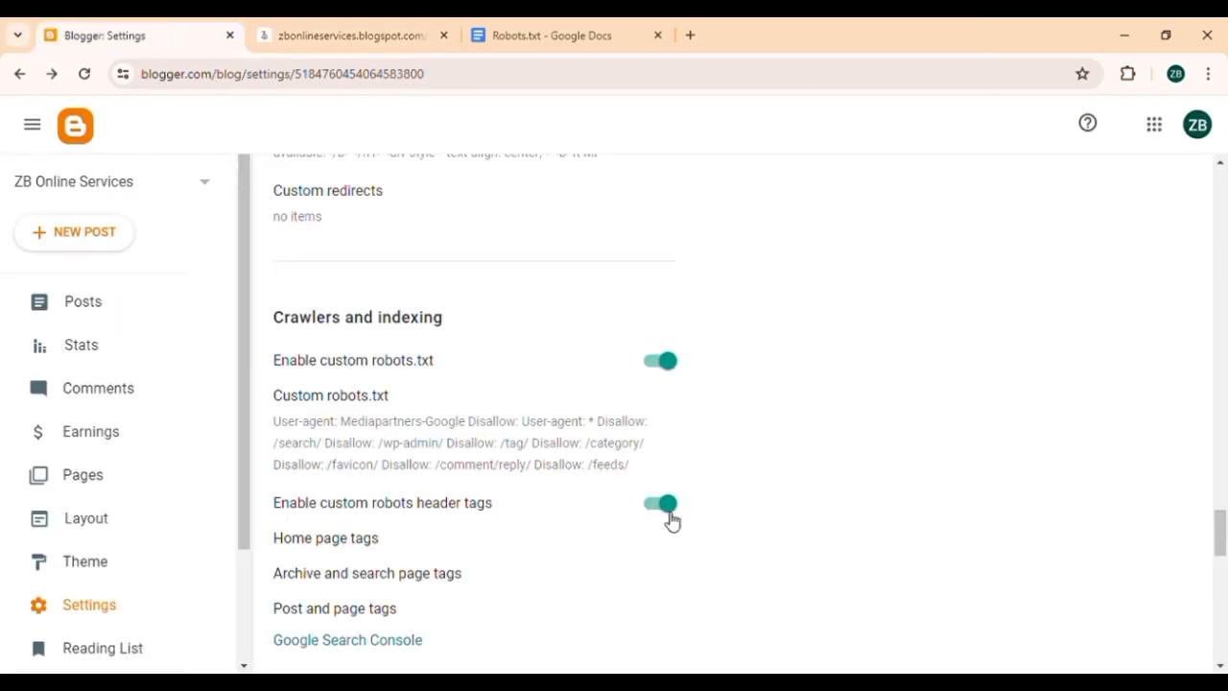
left_click(416, 465)
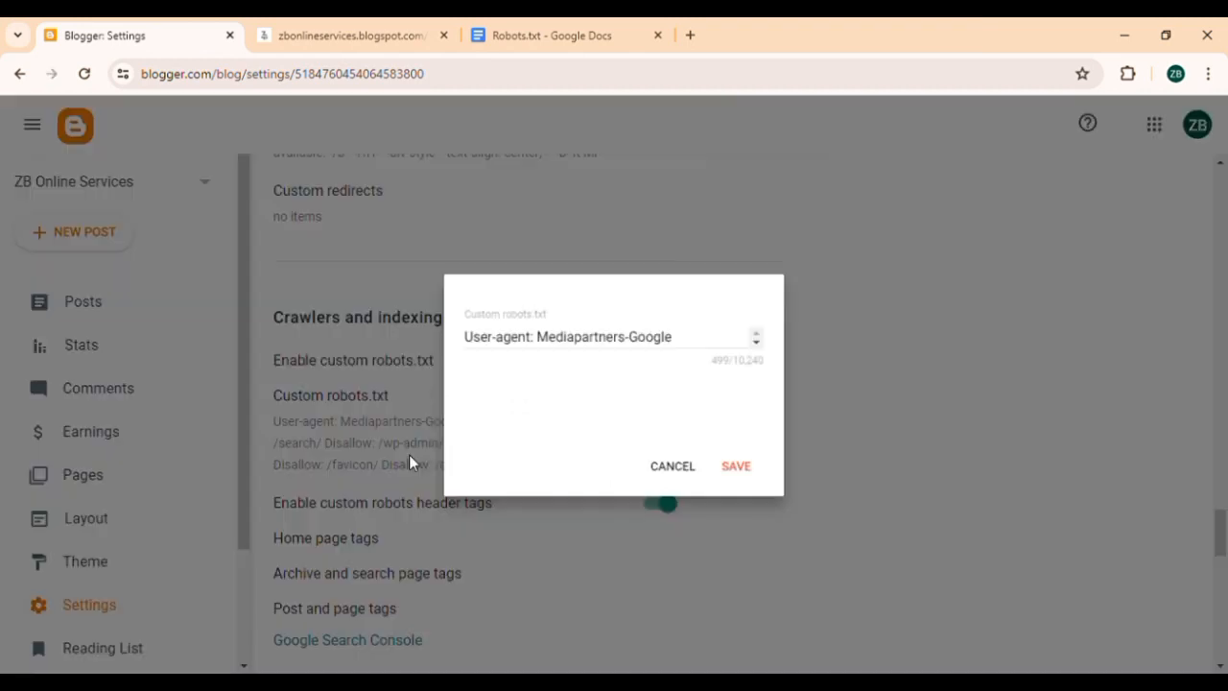
left_click(524, 377)
left_click(699, 493)
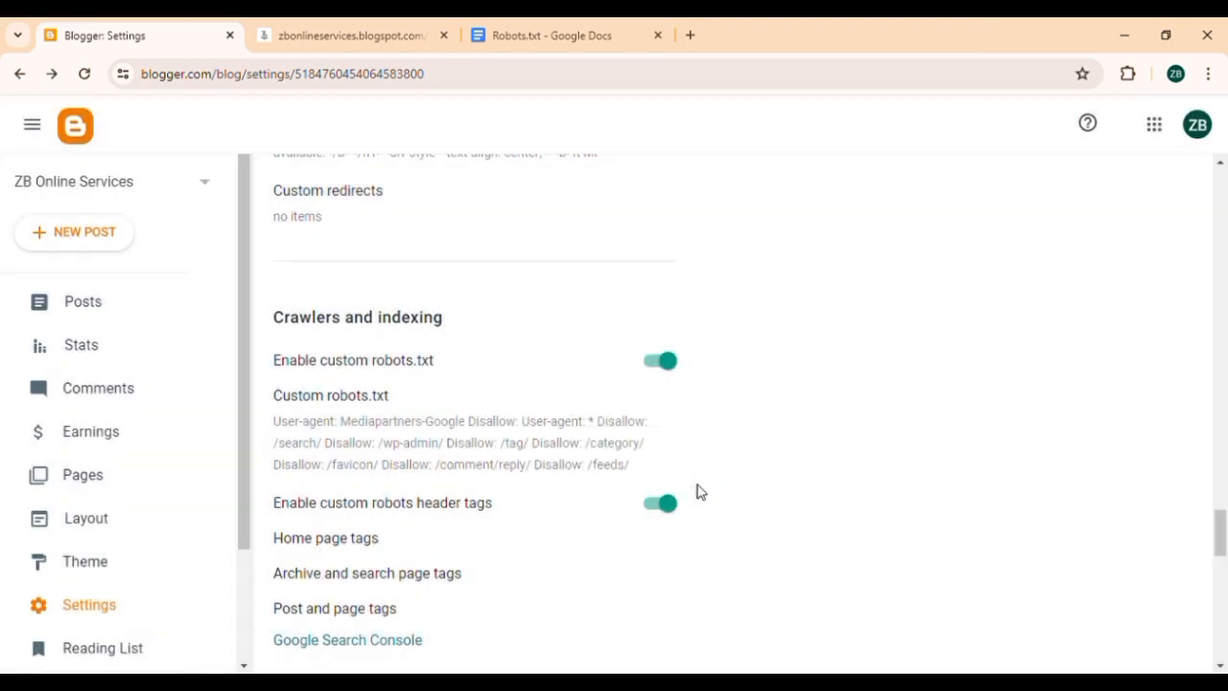
Go back to the blog's live robots.txt page and look over its rules and sitemap lines
left_click(348, 31)
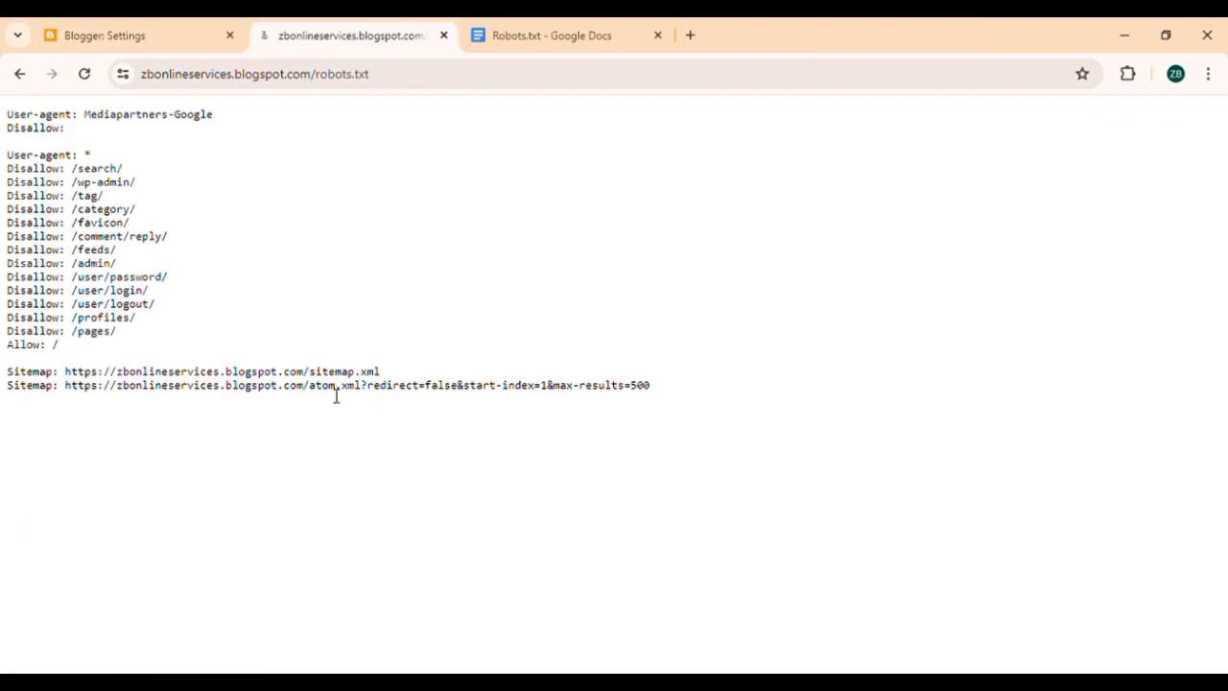
left_click_drag(360, 388, 8, 110)
left_click(105, 233)
Turn off the custom robots.txt option under Crawlers and indexing in the Blogger settings
left_click(144, 19)
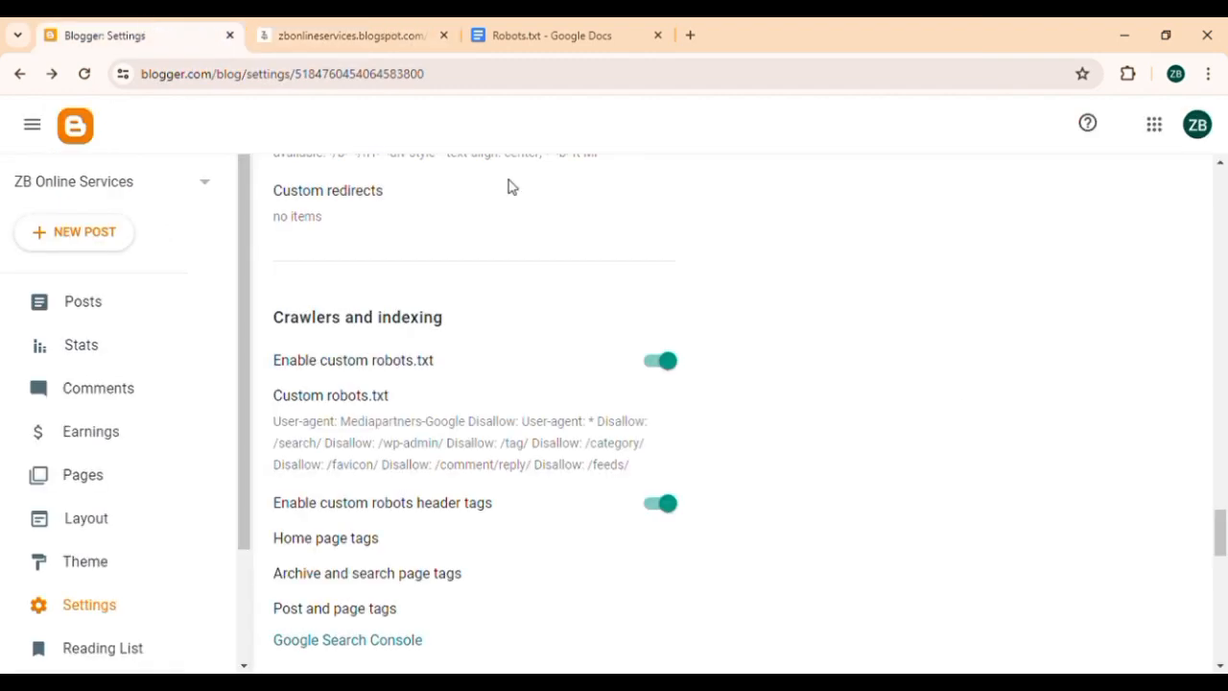
left_click(659, 367)
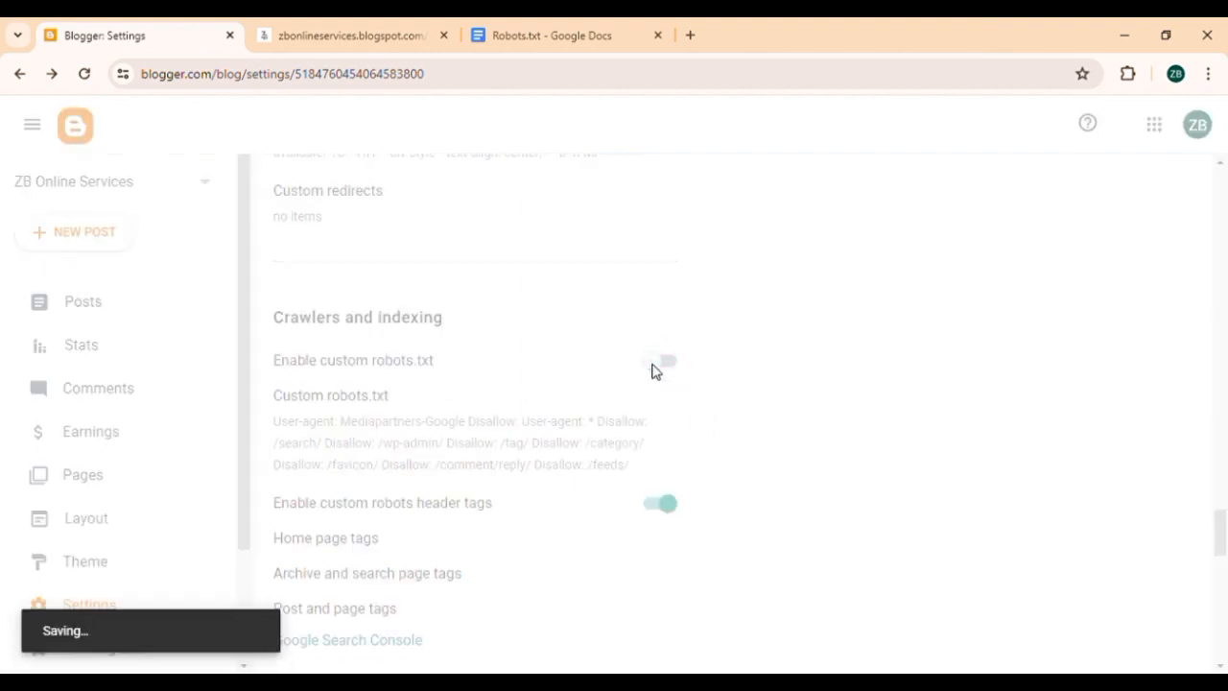
Turn off custom robots header tags in the Blogger settings and reload the blog's live robots.txt page
left_click(660, 505)
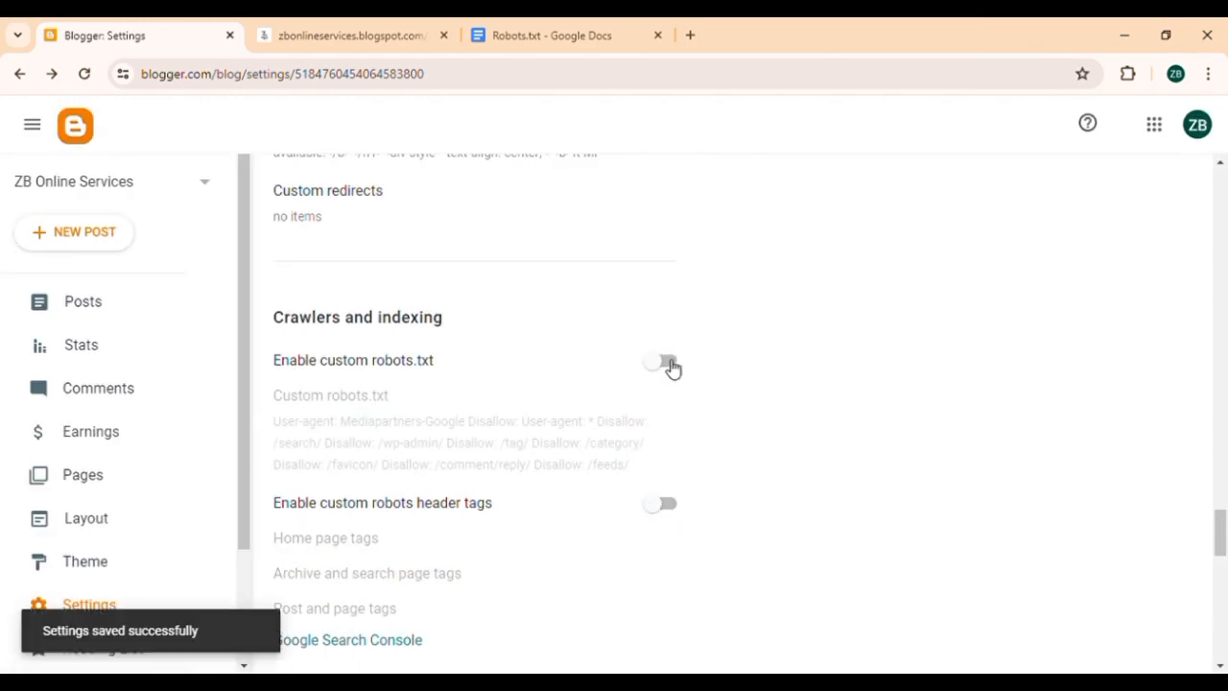
left_click(316, 35)
left_click(82, 75)
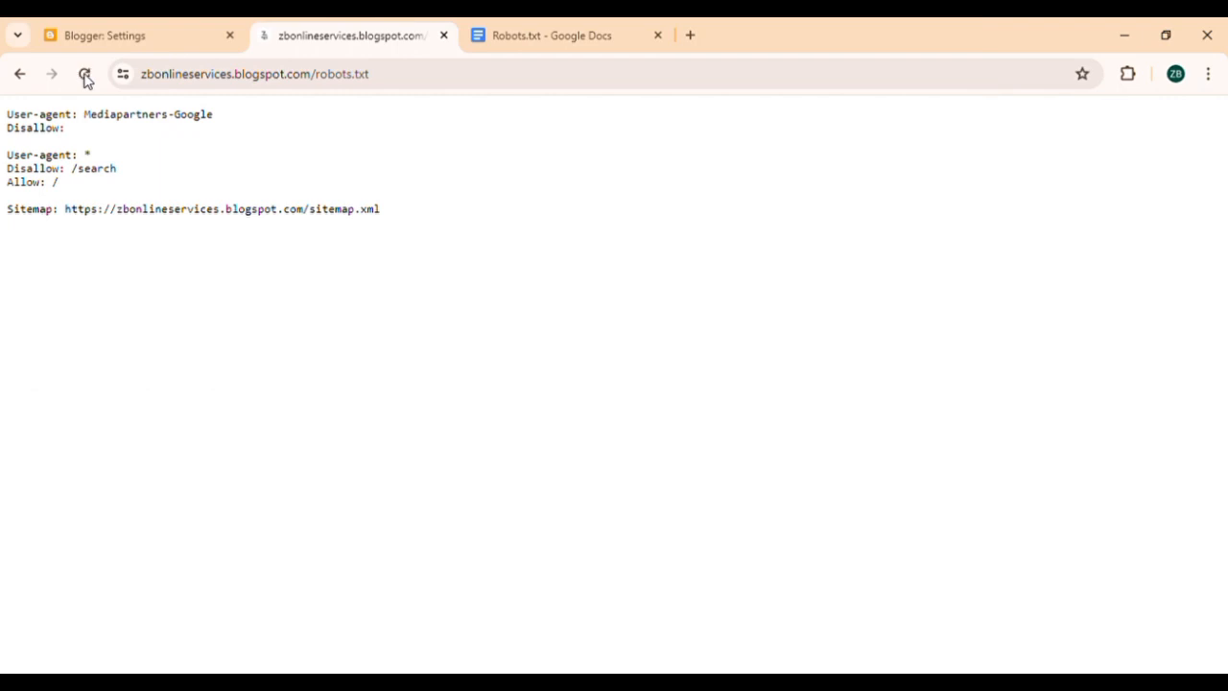
Look over the rules and sitemap line on the live robots.txt page and copy its entire text
left_click_drag(413, 222, 7, 113)
left_click(161, 233)
left_click_drag(432, 213, 70, 221)
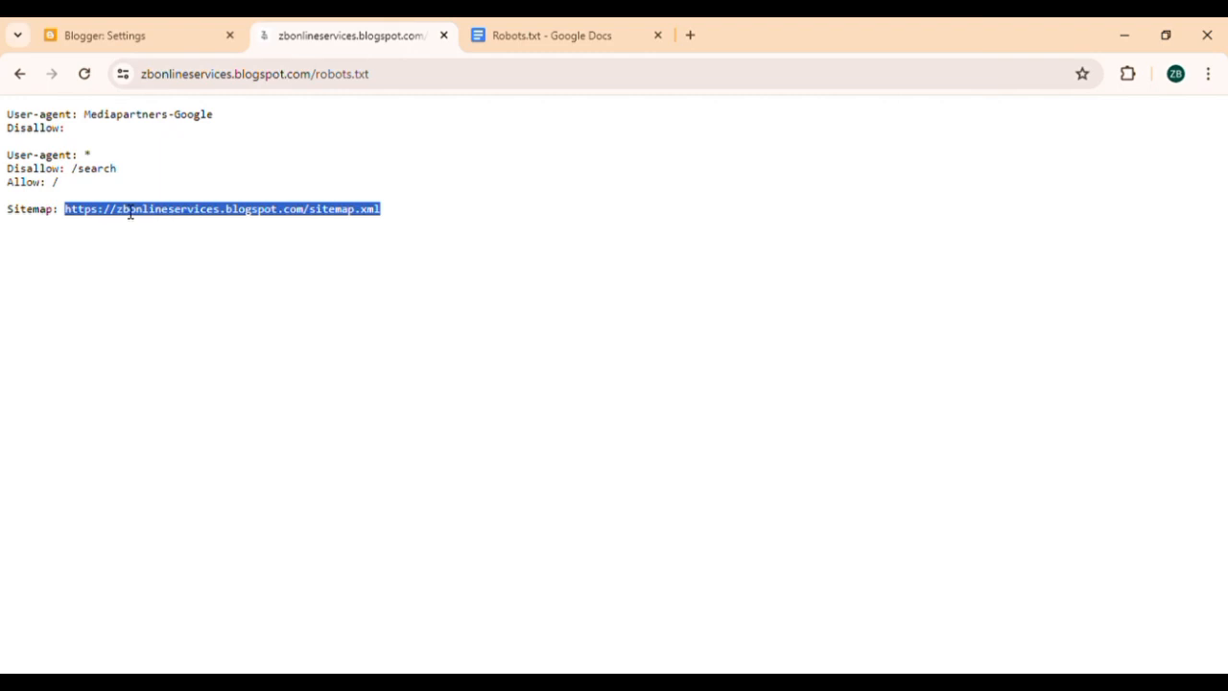
left_click(222, 223)
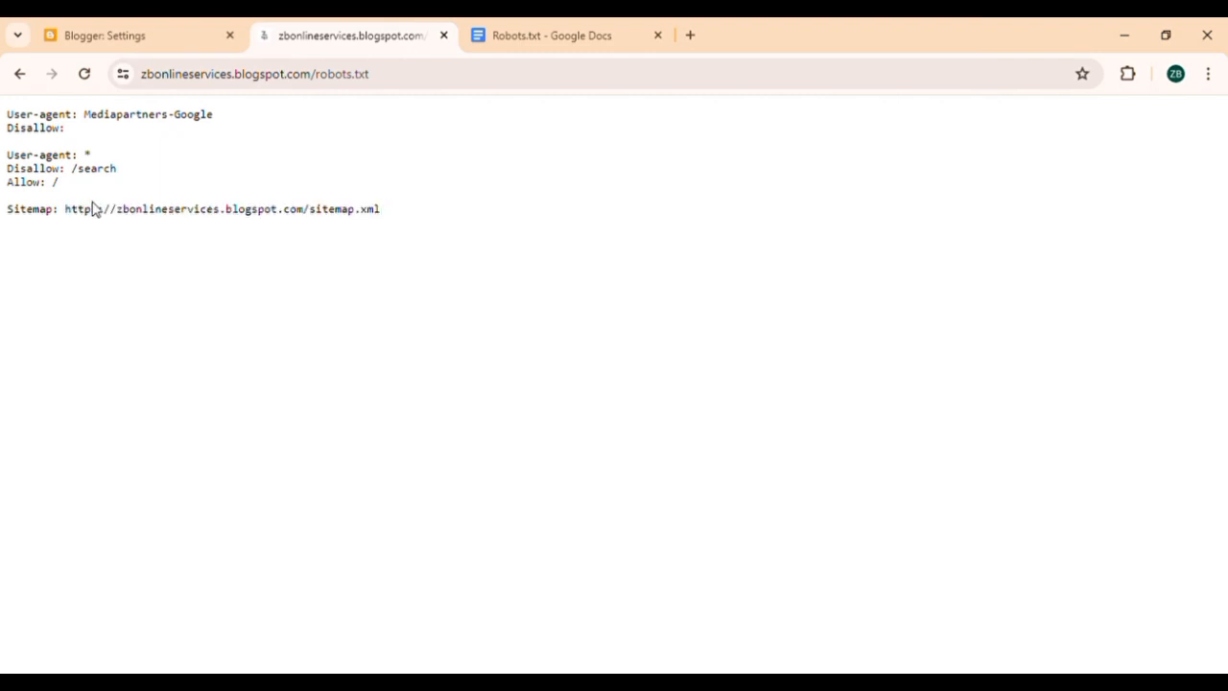
left_click_drag(65, 188, 6, 114)
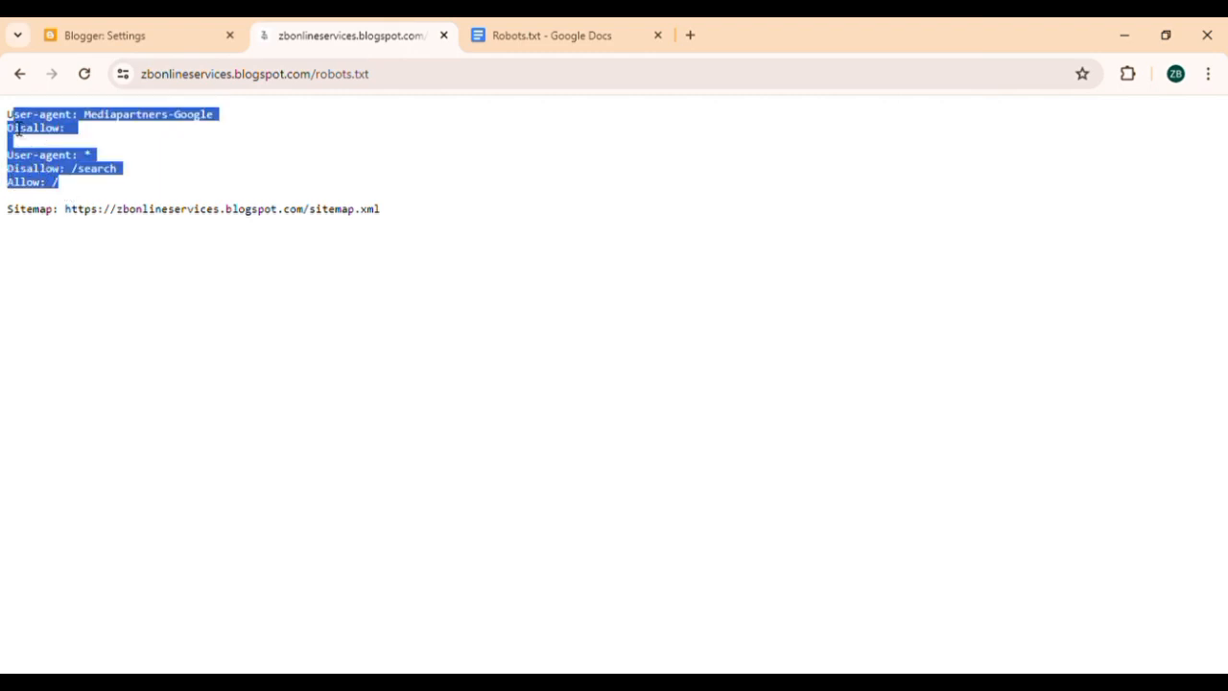
left_click(418, 217)
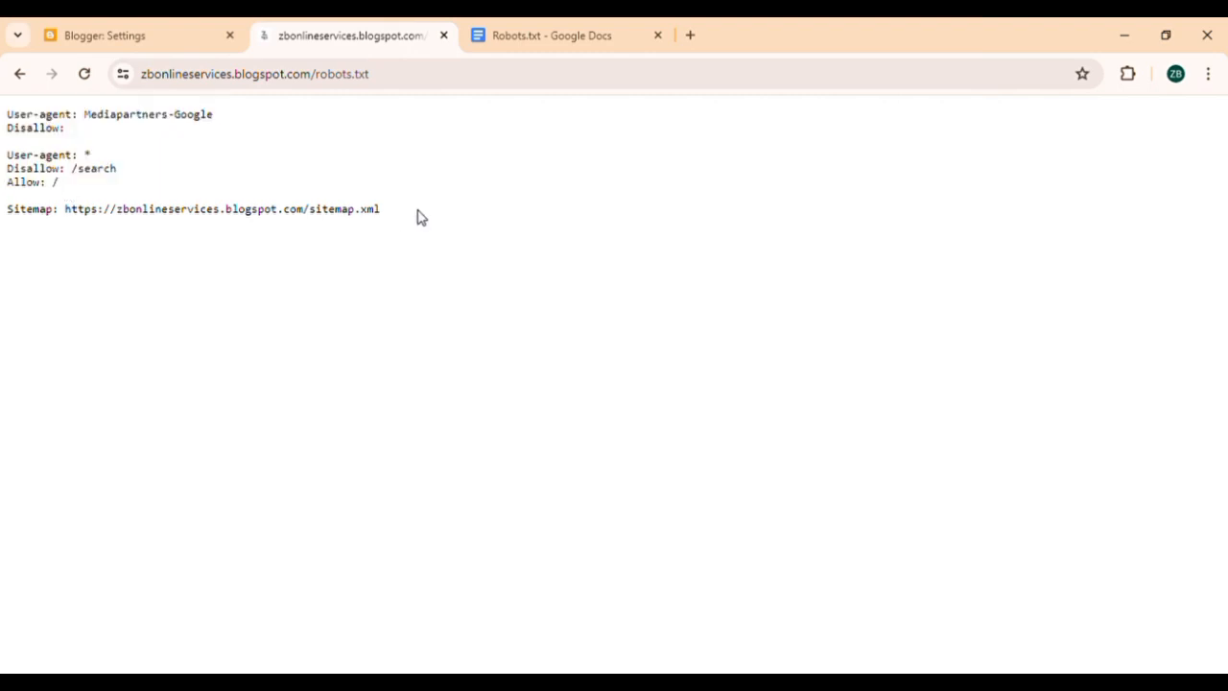
left_click_drag(417, 227, 1, 119)
key("ctrl+c")
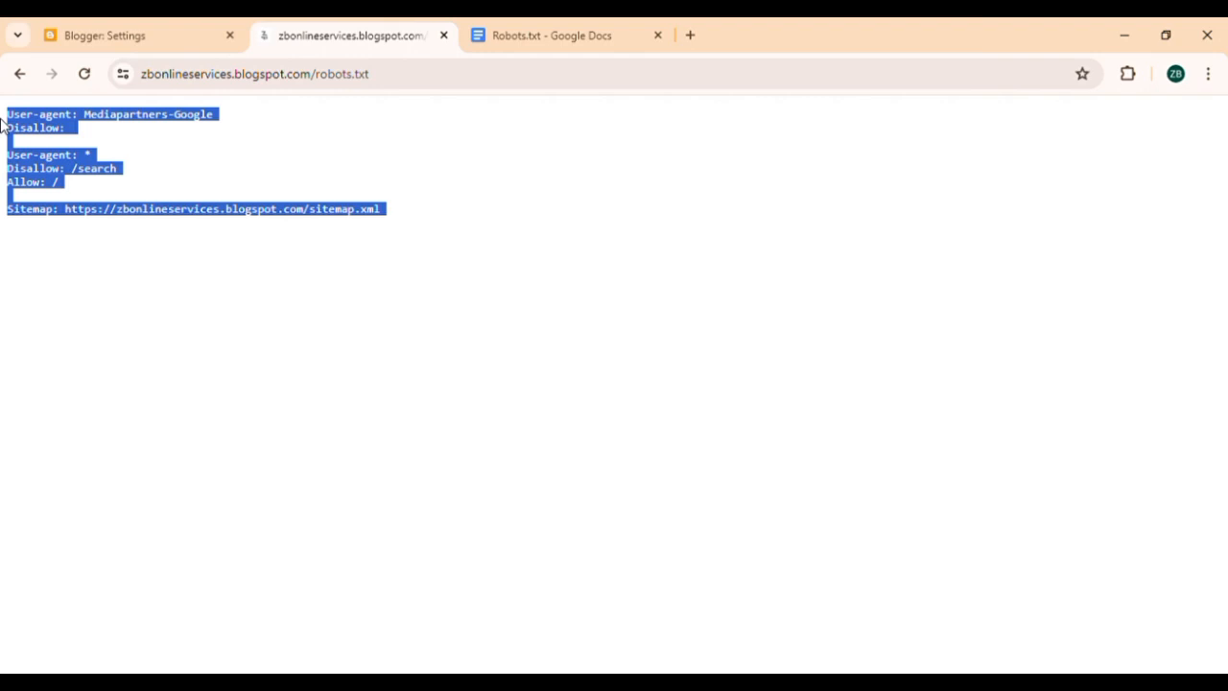
Return to the Blogger settings and turn on both custom robots.txt and custom robots header tags
left_click(152, 29)
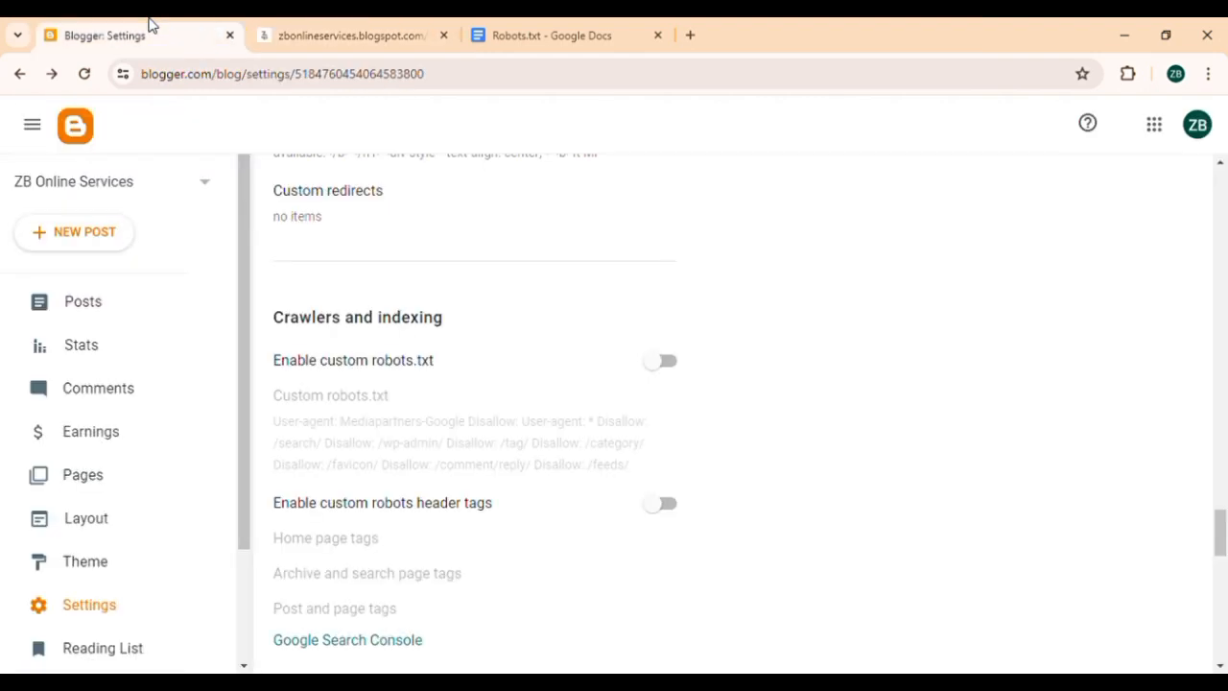
left_click(669, 365)
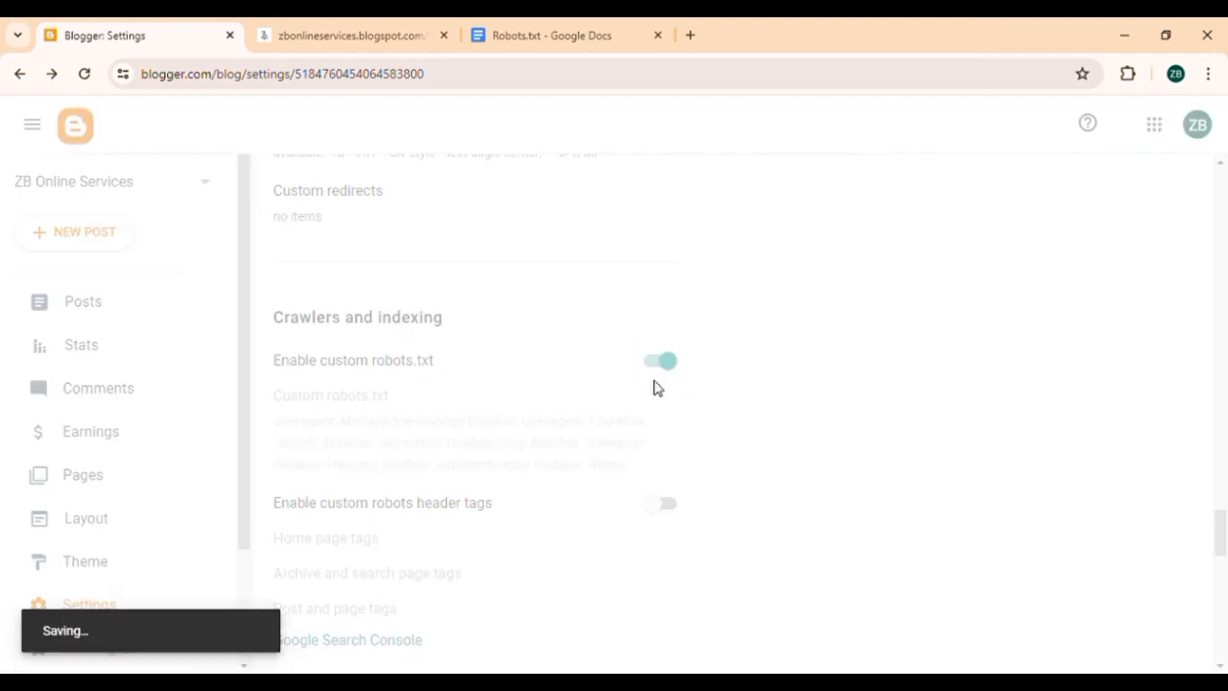
left_click(671, 513)
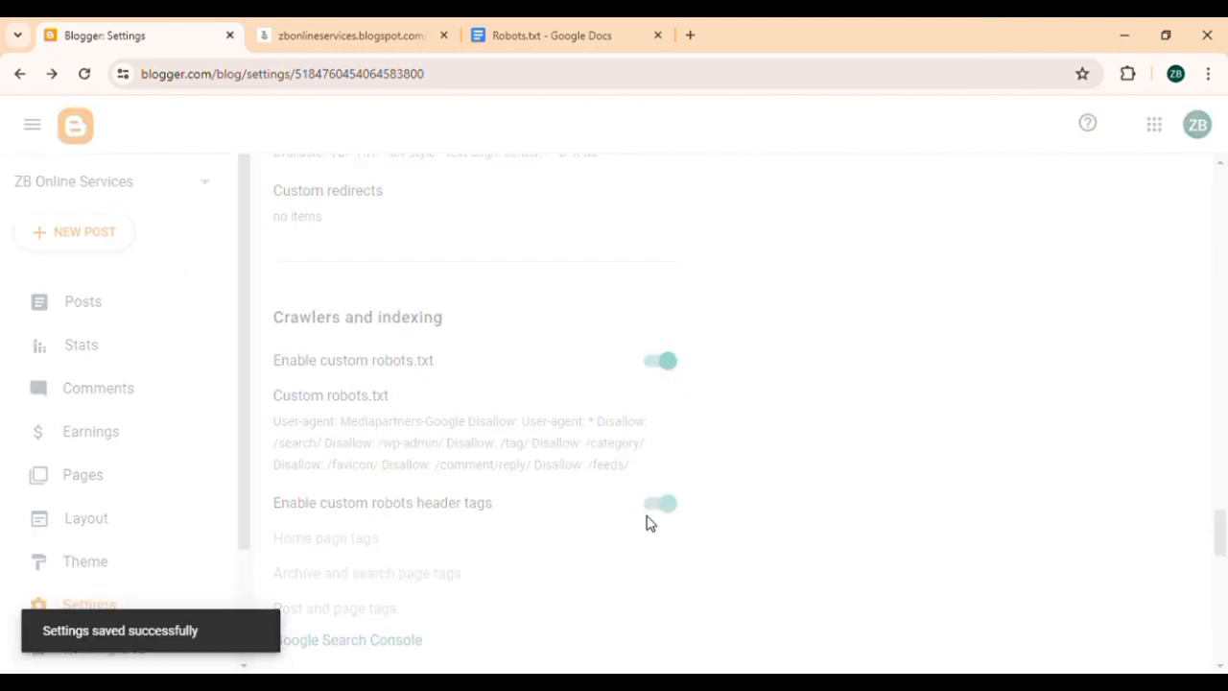
Replace the custom robots.txt content with the text copied from the live page, remove the trailing blank line, and save it
left_click(442, 428)
left_click(554, 400)
key("ctrl+a")
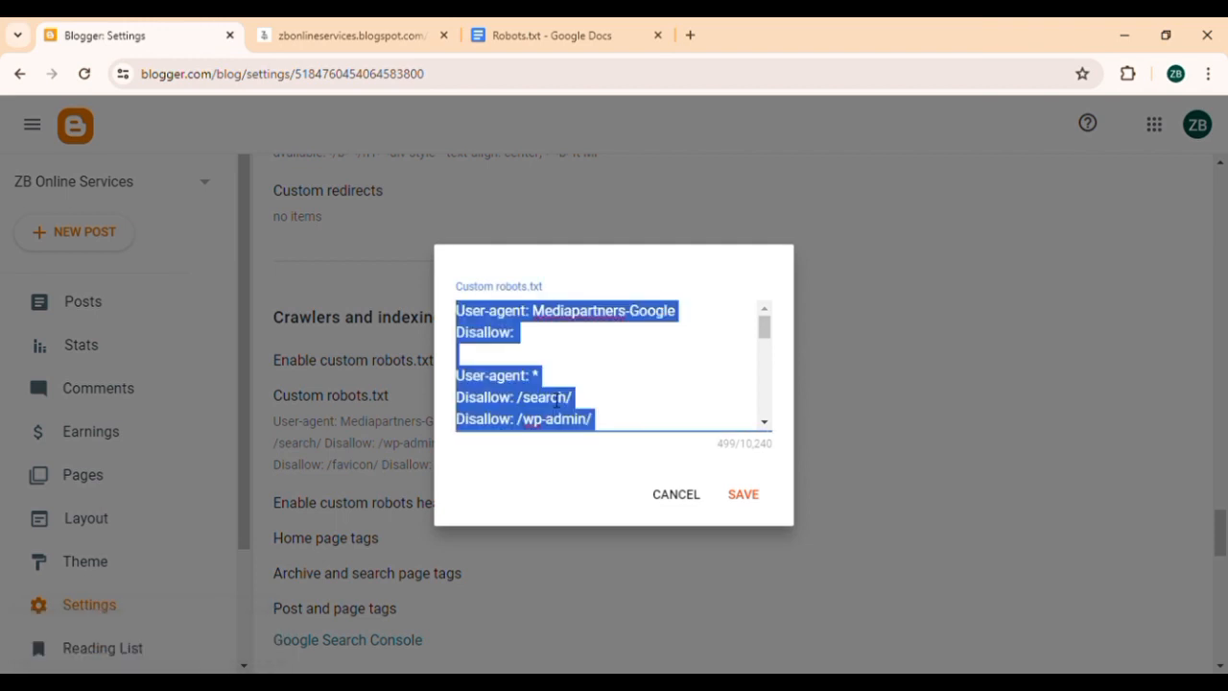
key("BackSpace")
key("ctrl+v")
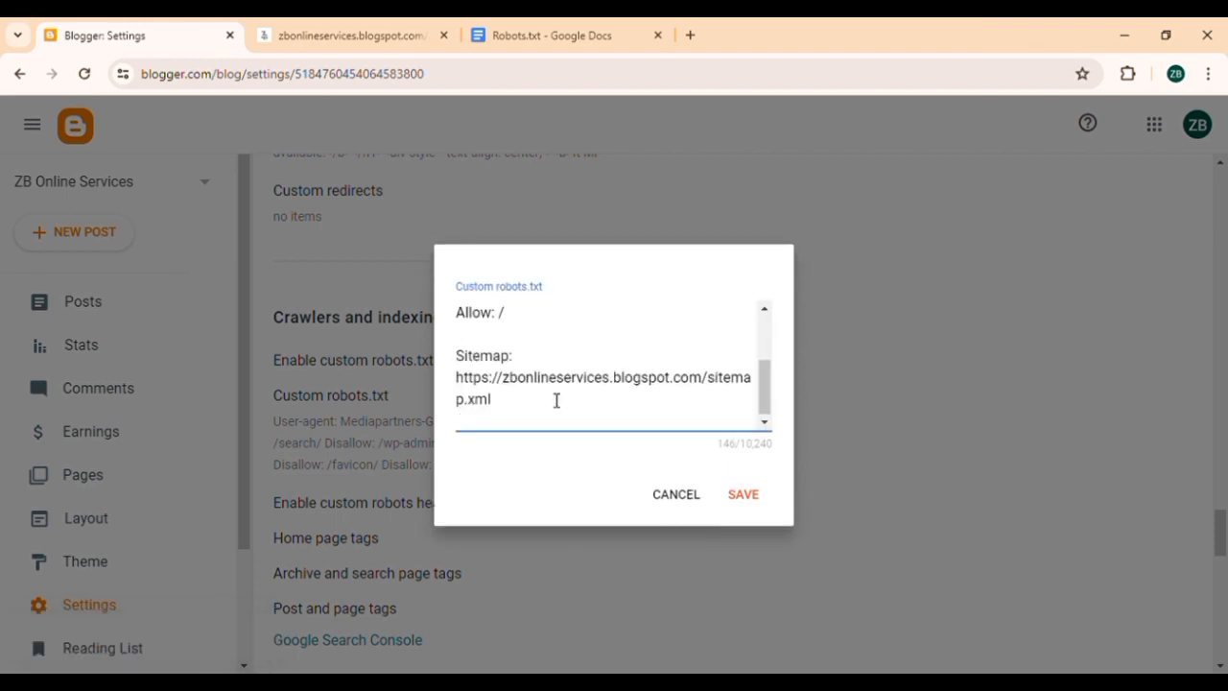
key("BackSpace")
scroll(556, 400, "up", 3)
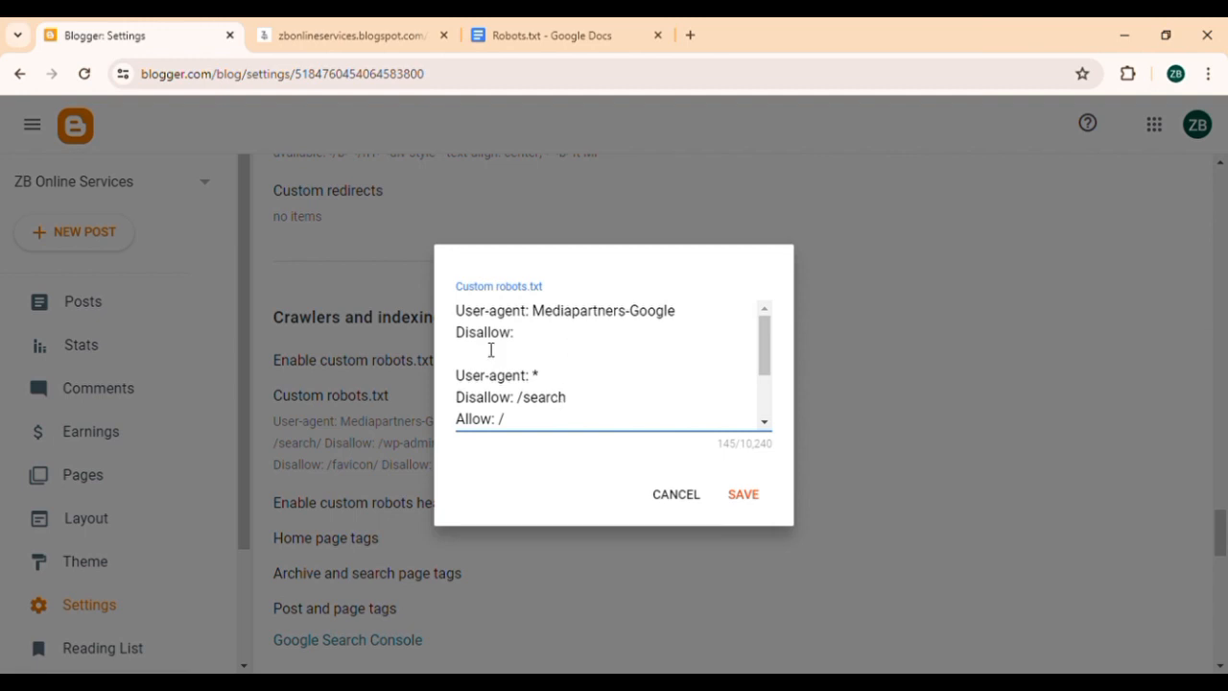
scroll(627, 310, "down", 1)
scroll(628, 310, "up", 1)
scroll(629, 314, "down", 1)
scroll(628, 314, "down", 1)
left_click(743, 492)
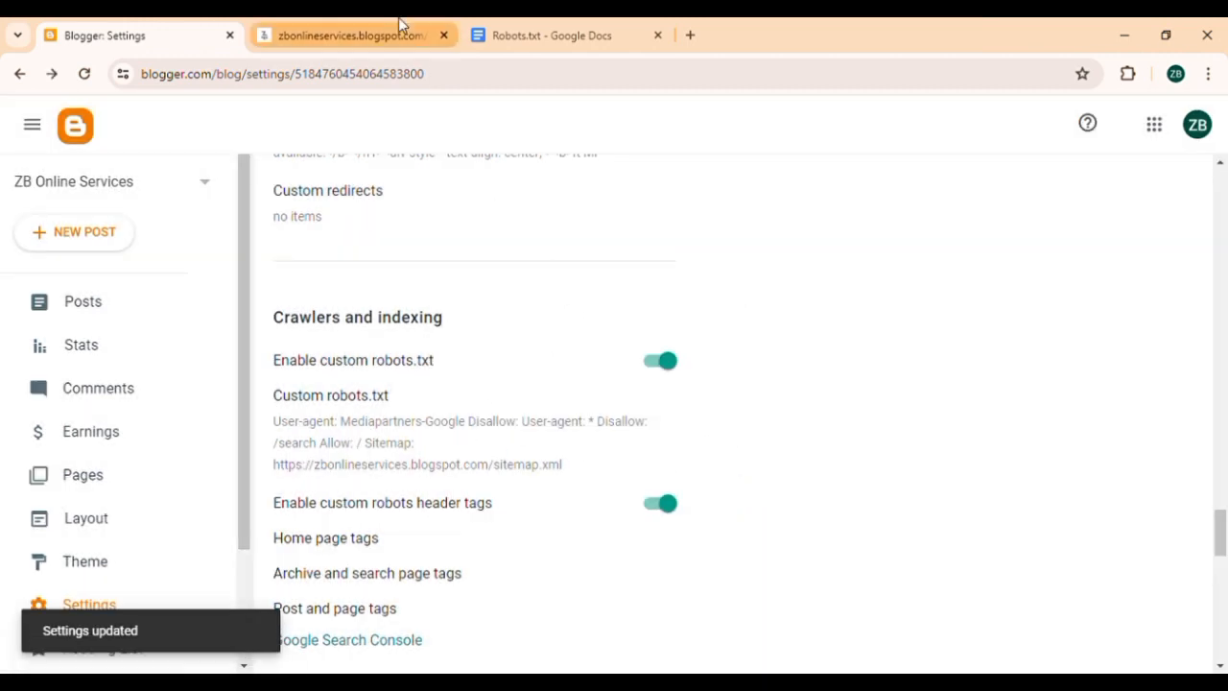
Reload the live robots.txt page, return to the Blogger settings, and review the user-agent, disallow, allow and sitemap lines of the custom robots.txt
left_click(401, 26)
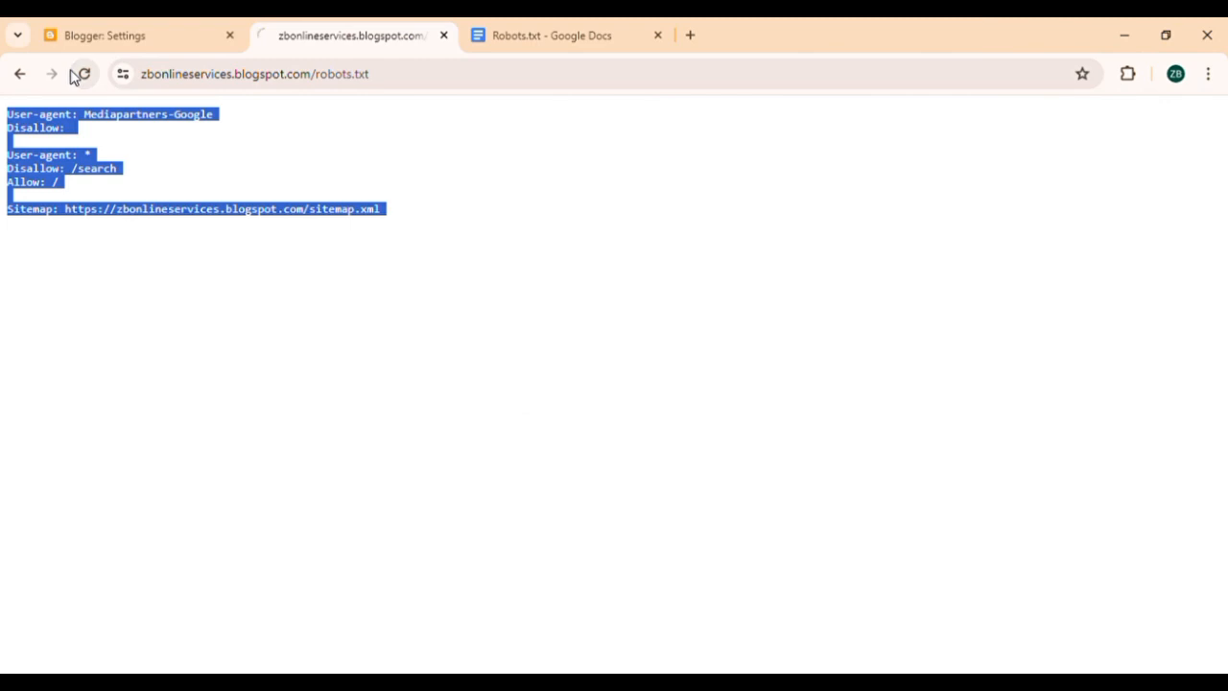
left_click(99, 31)
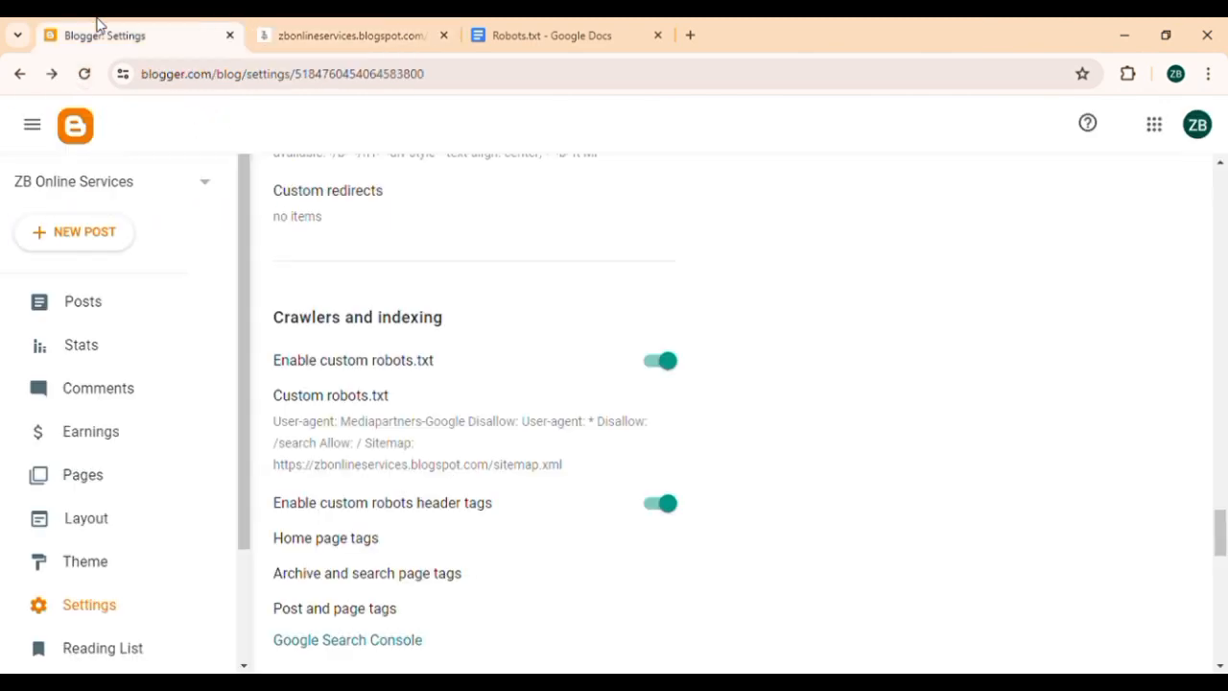
left_click(510, 469)
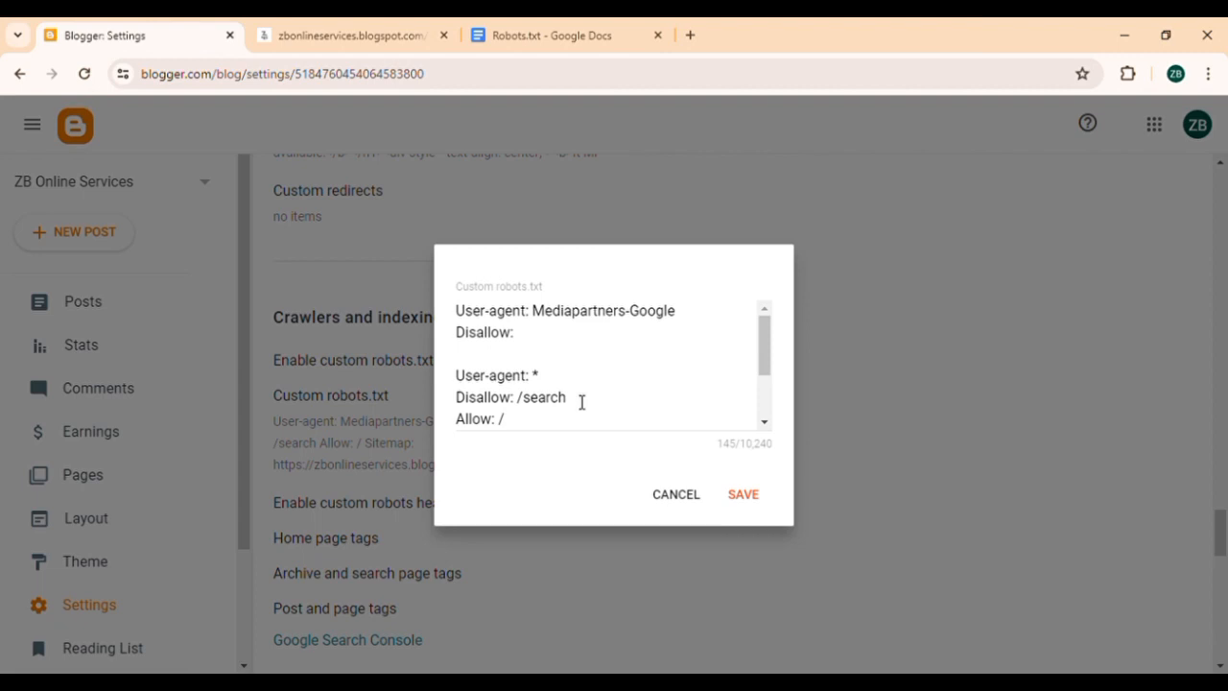
scroll(582, 402, "down", 1)
scroll(582, 402, "up", 1)
triple_click(548, 382)
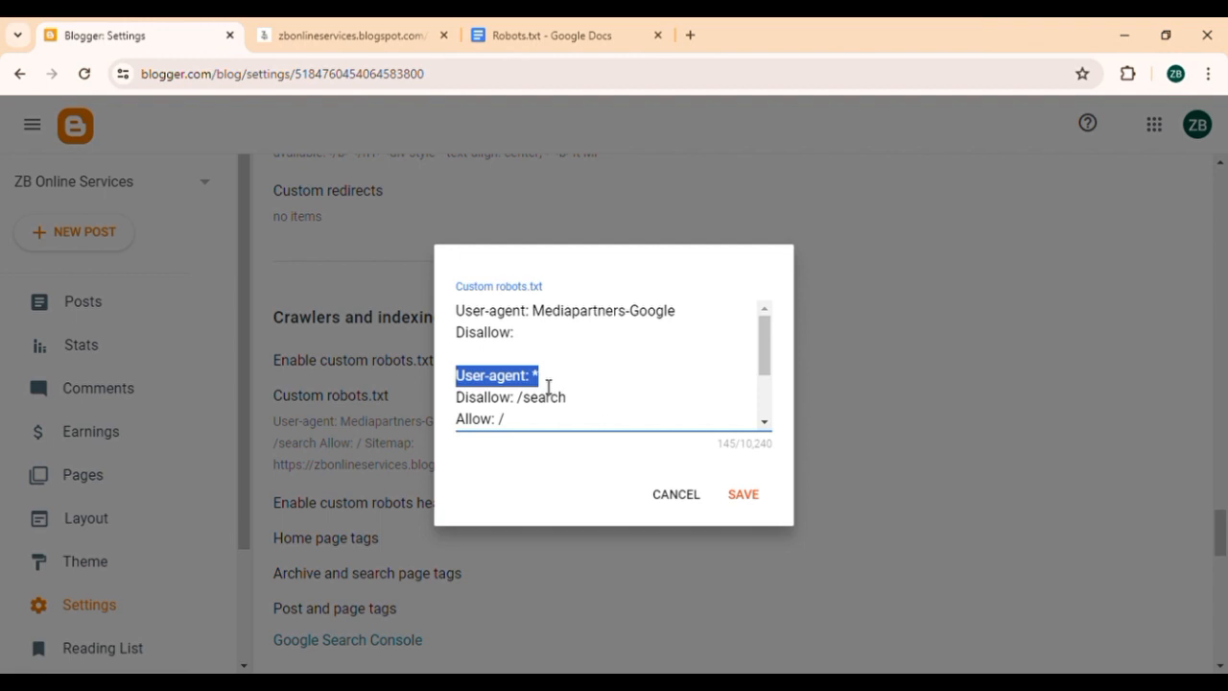
left_click(548, 387)
left_click_drag(467, 399, 573, 413)
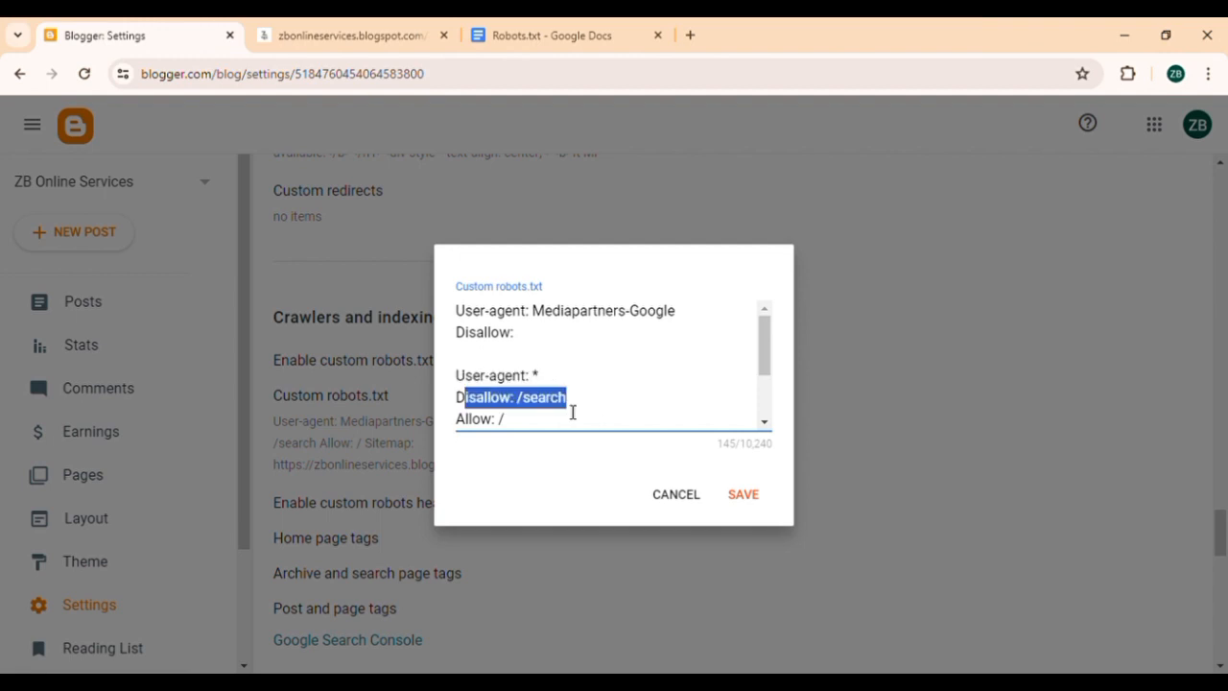
left_click(573, 413)
scroll(573, 413, "down", 2)
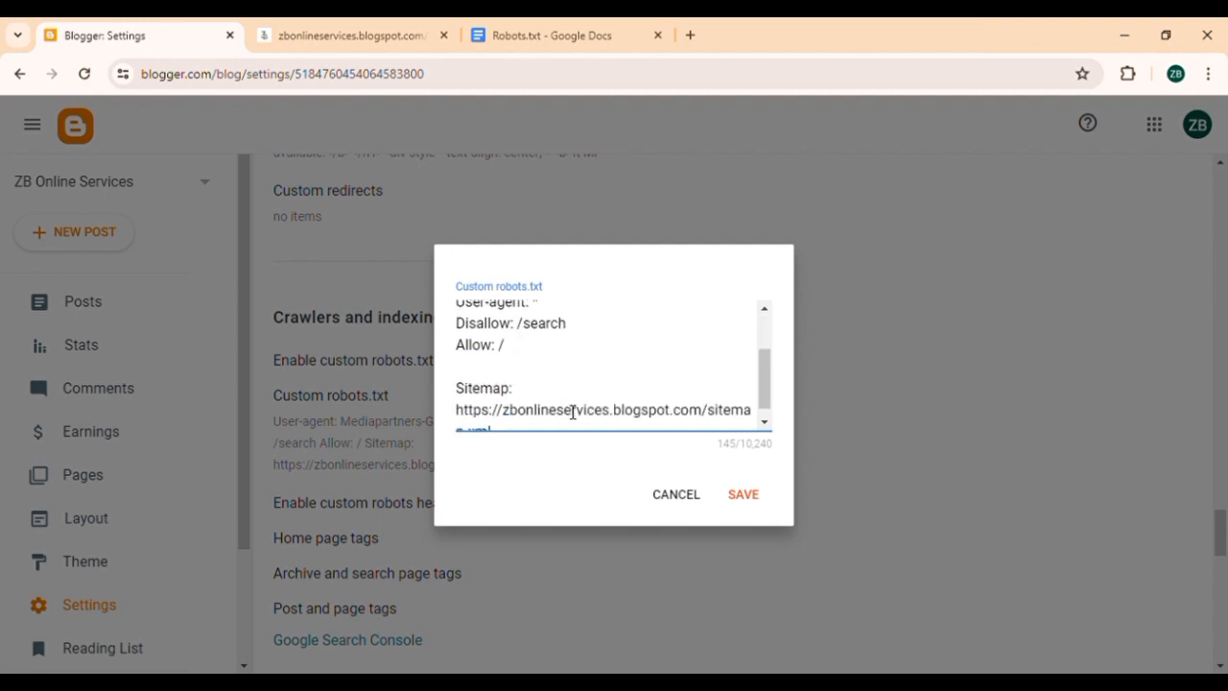
scroll(573, 412, "down", 1)
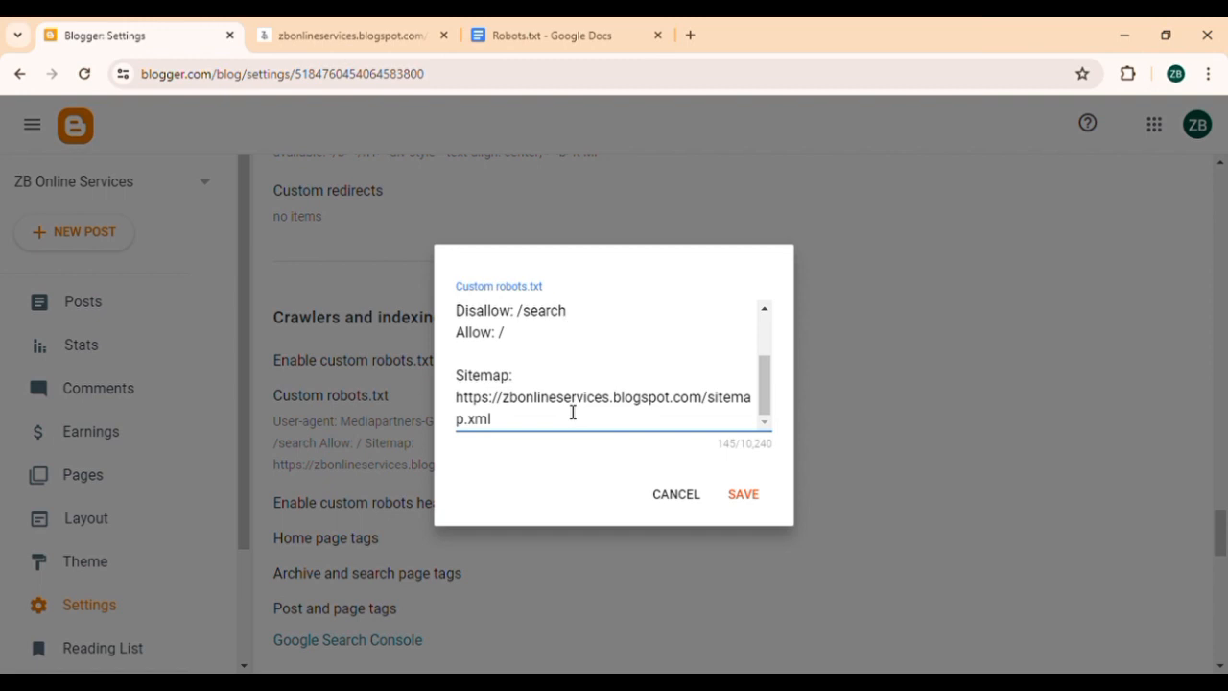
scroll(573, 413, "up", 2)
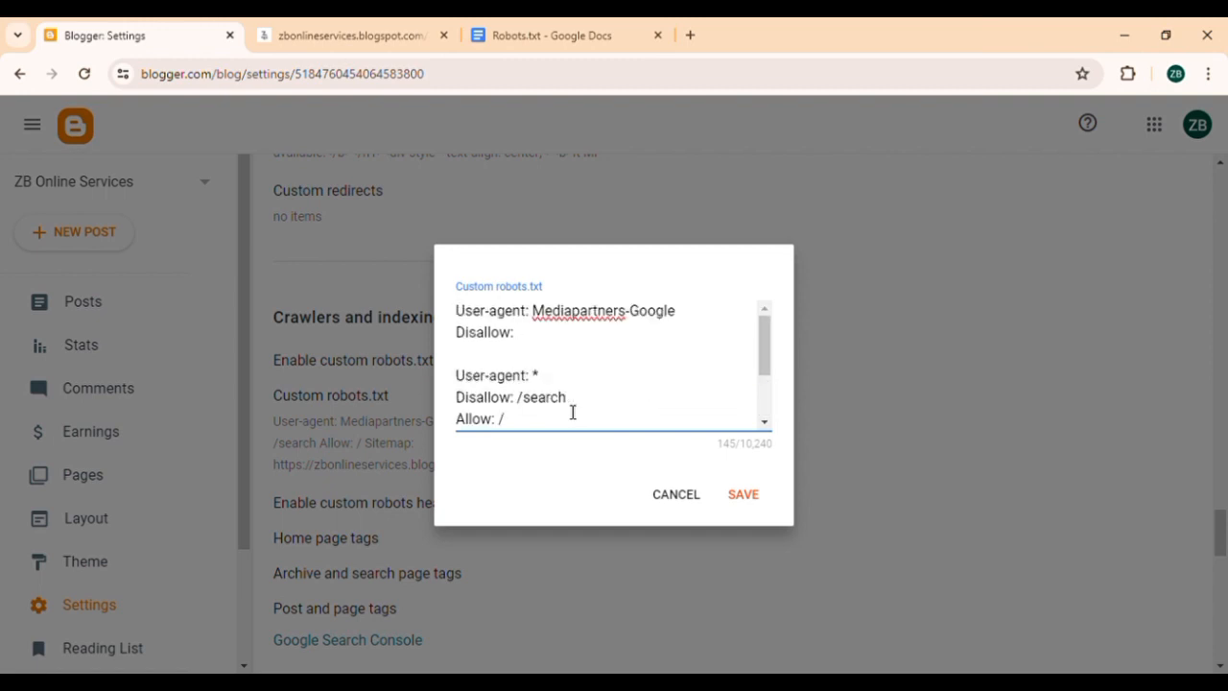
scroll(573, 413, "down", 2)
Copy the whole custom robots.txt text and paste it under the ROBOTS.txt heading in the Robots.txt Google Docs document
key("ctrl+a")
key("ctrl+c")
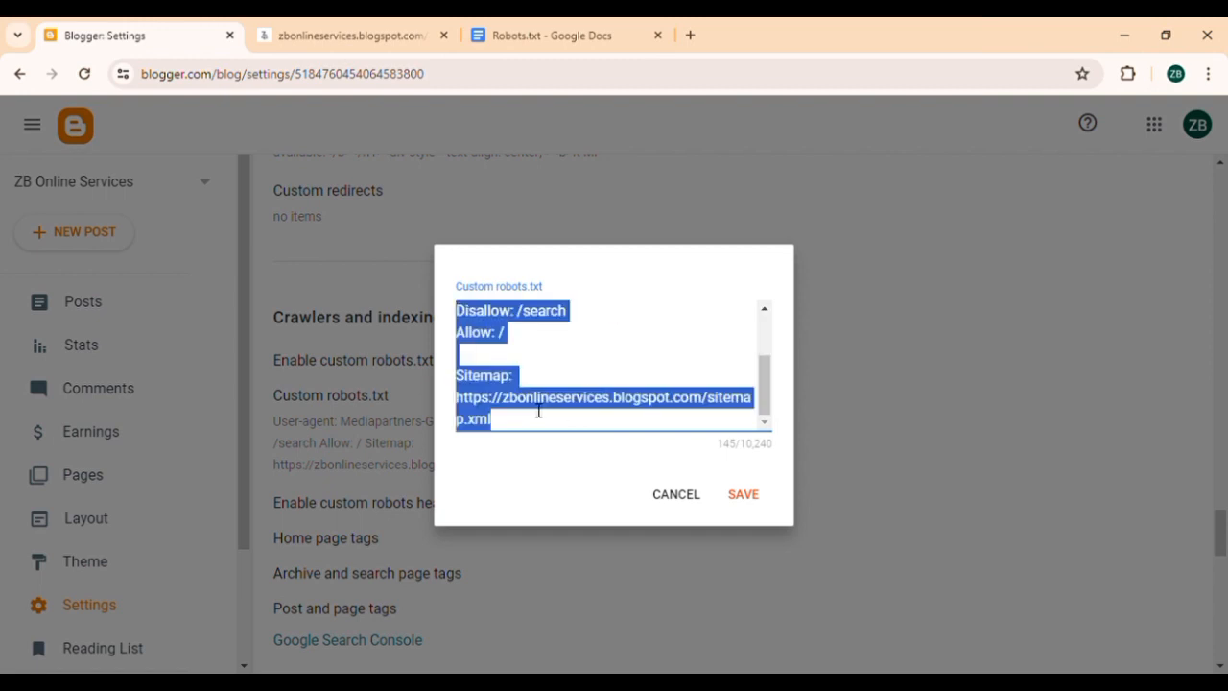
left_click(534, 28)
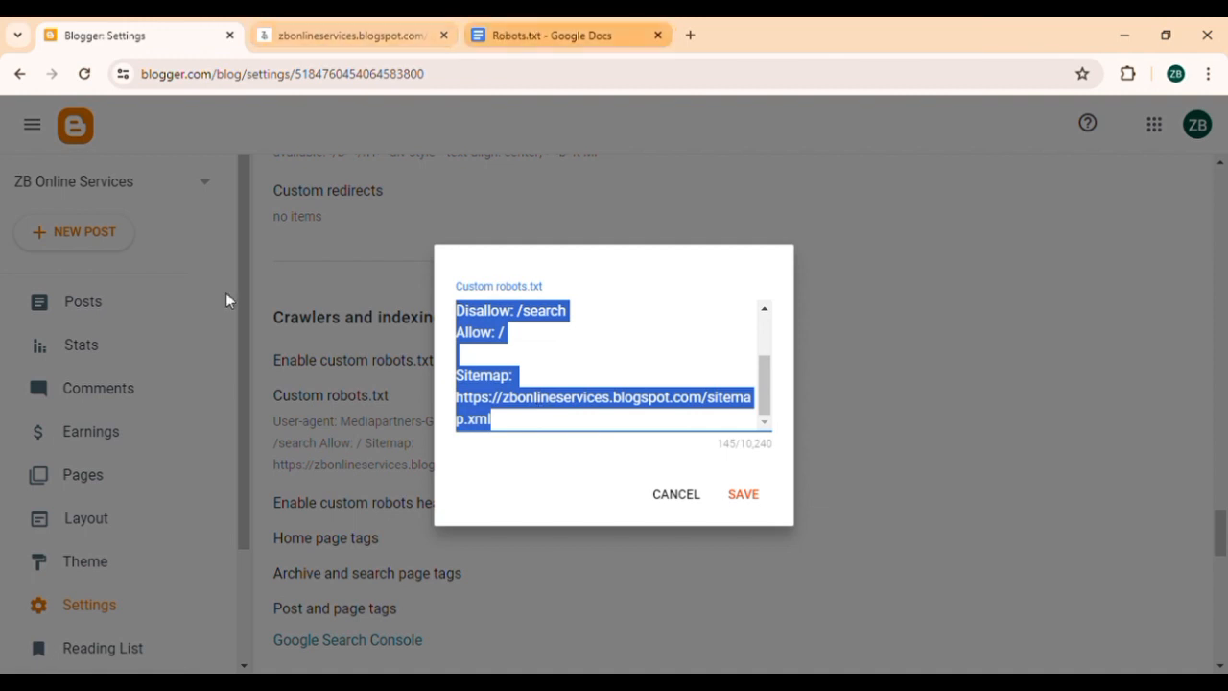
key("ctrl+v")
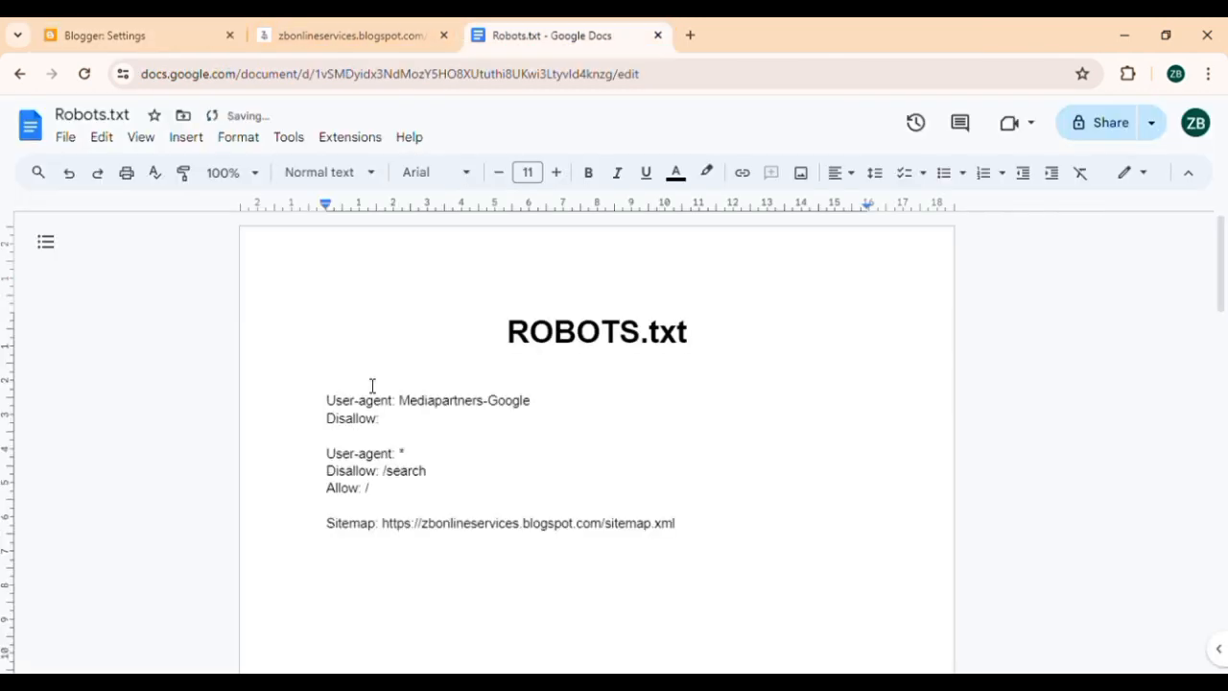
Compare the live robots.txt page with the rules and sitemap address pasted in the Google Docs document
left_click(333, 29)
left_click_drag(398, 231, 5, 111)
left_click(523, 29)
left_click_drag(375, 491, 344, 425)
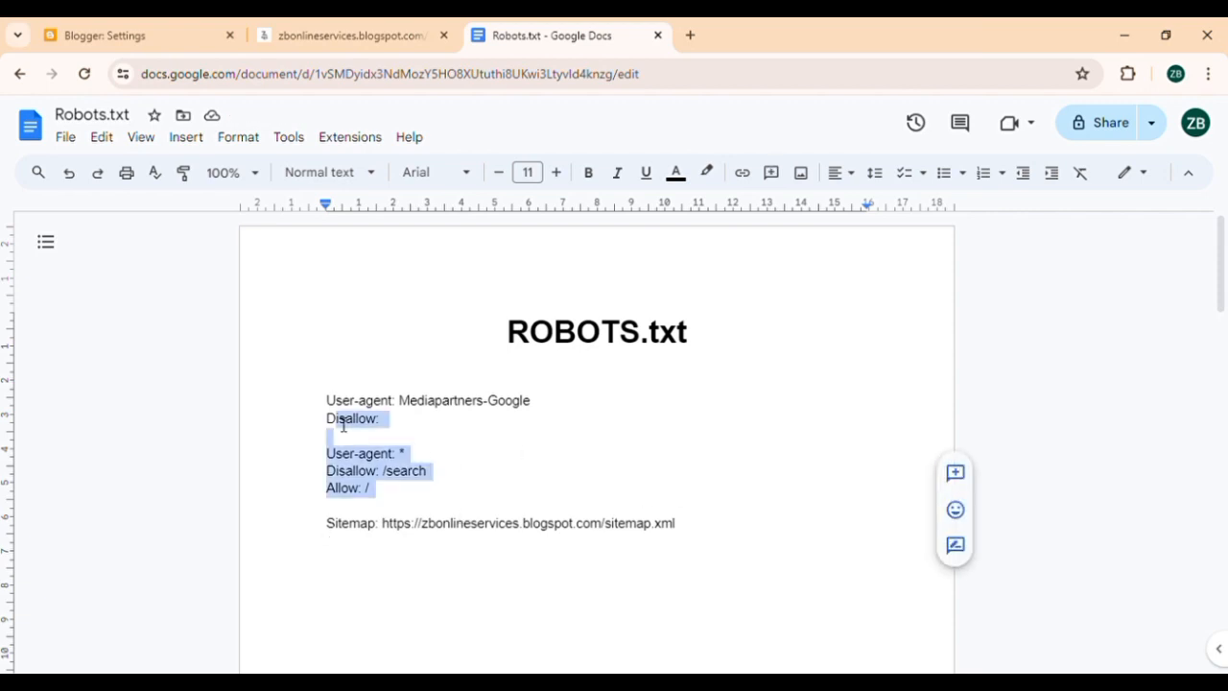
left_click(501, 500)
left_click_drag(675, 523, 385, 509)
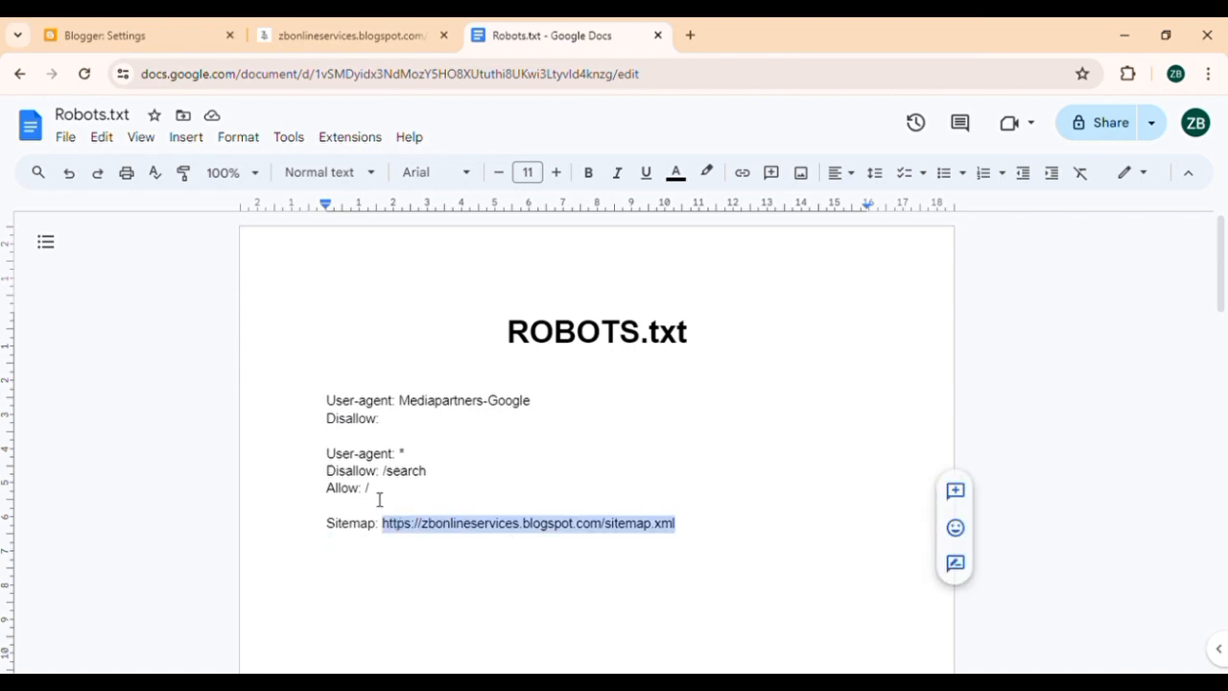
Examine the "User-agent: *" block in the document, focusing on the asterisk and the "Disallow: /search" line
left_click(378, 499)
left_click(337, 458, "shift")
key("shift+Left")
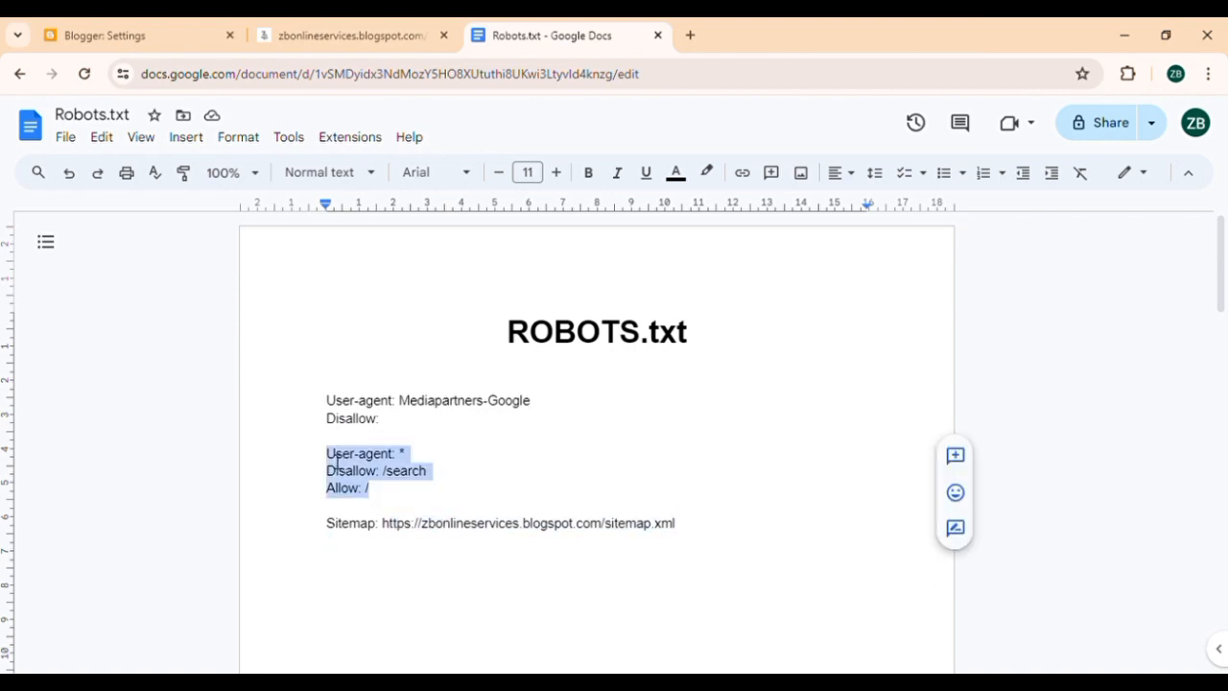
left_click(486, 493)
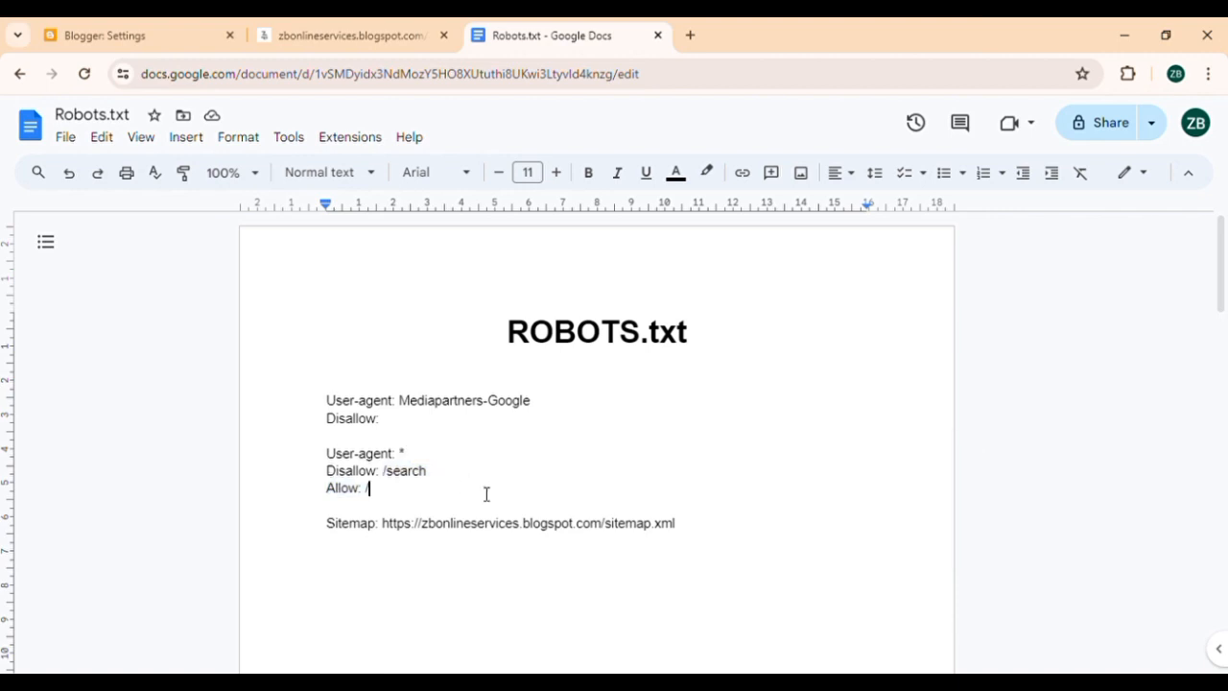
left_click_drag(327, 454, 401, 458)
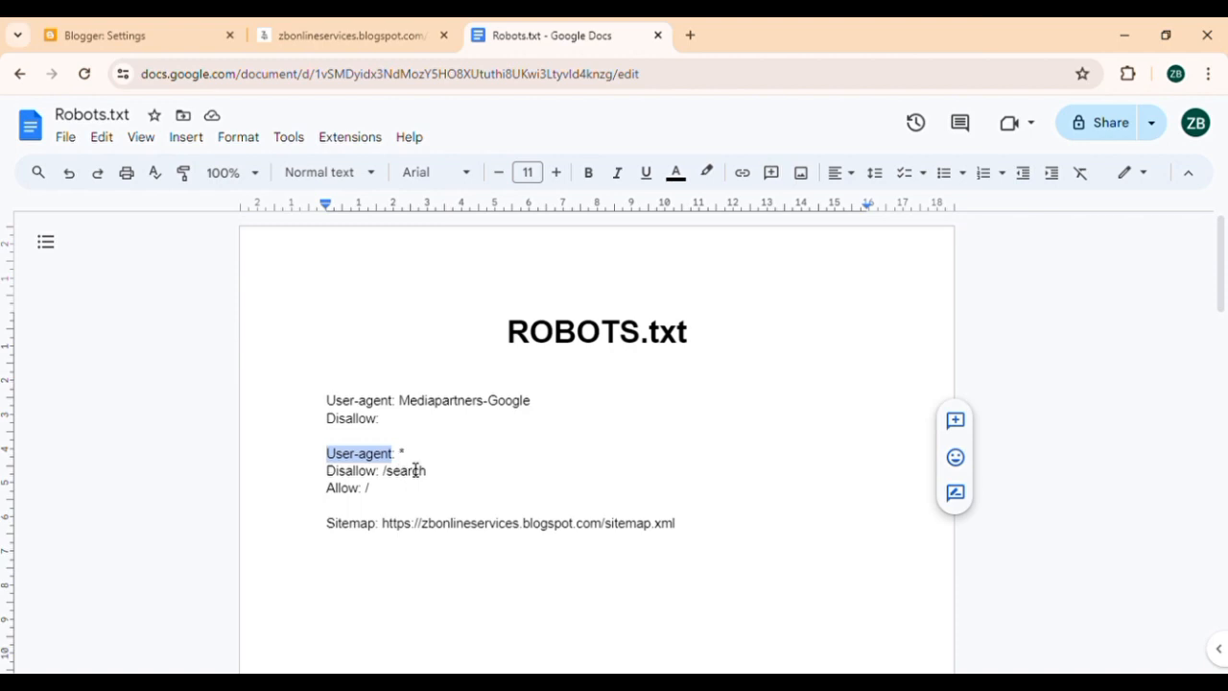
left_click(404, 453)
double_click(406, 455)
left_click(479, 458)
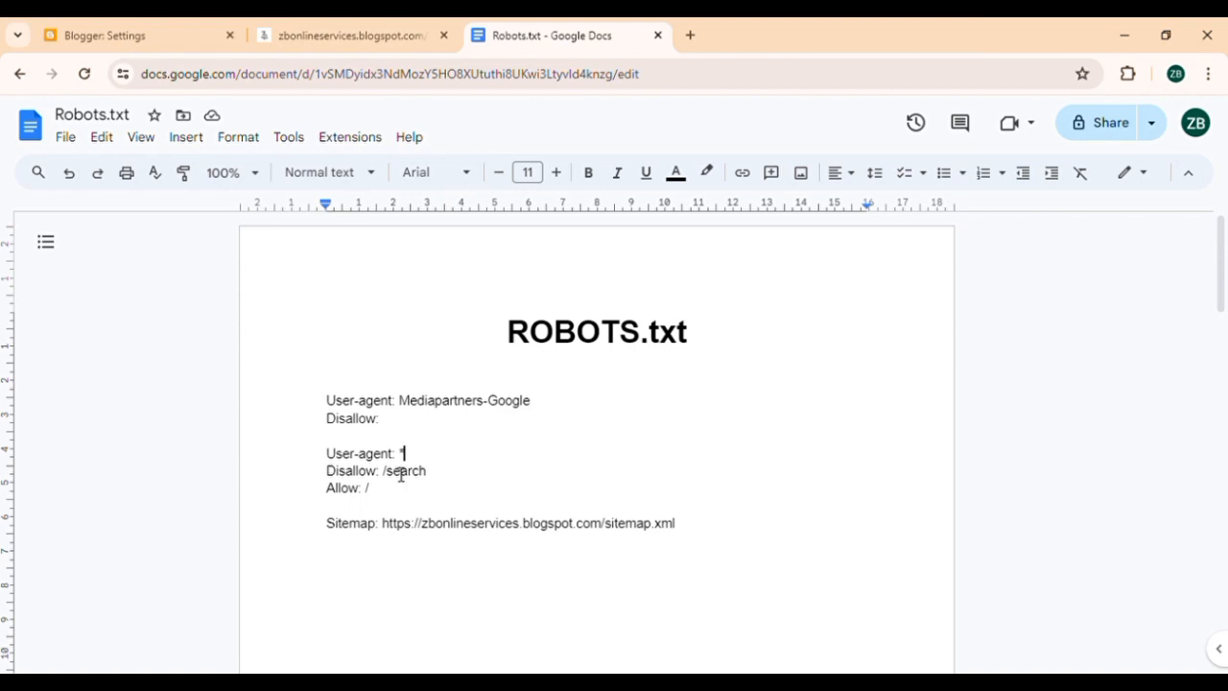
left_click_drag(328, 477, 384, 477)
left_click(428, 477)
left_click(456, 472)
left_click(455, 502)
Add the lines "Disallow: /categories/" and "Disallow: /tag/" directly below the "Disallow: /search" line in the document
left_click(442, 477)
key("Return")
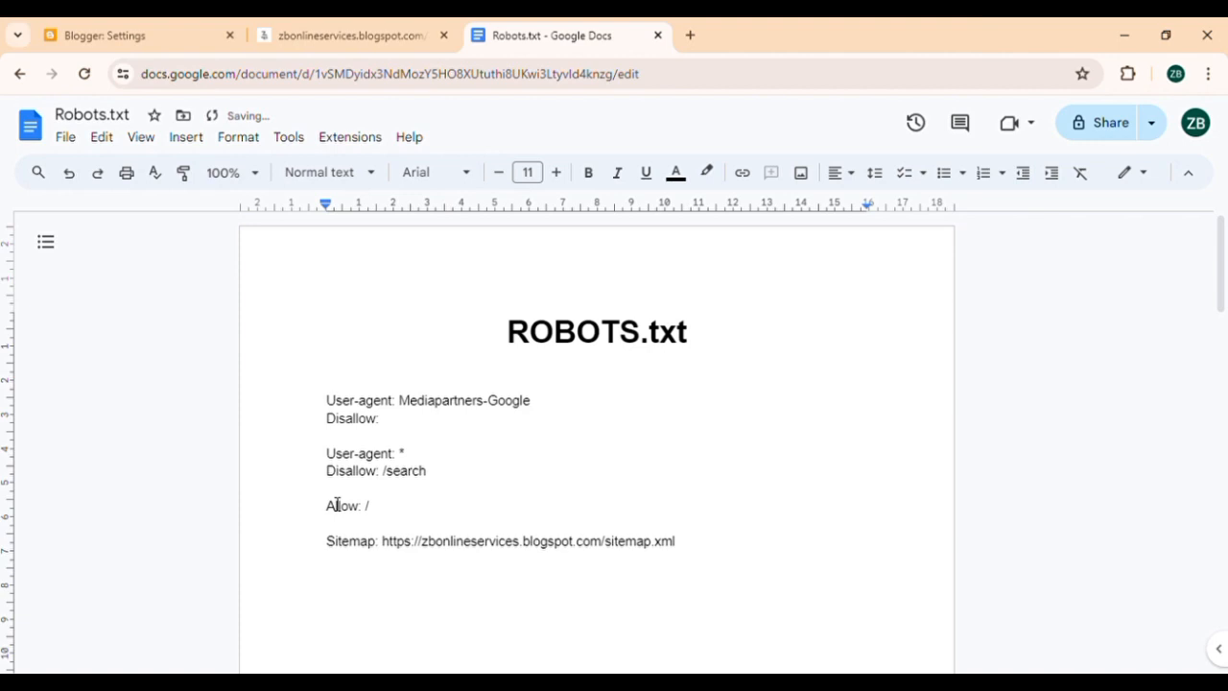
type("Disallow:")
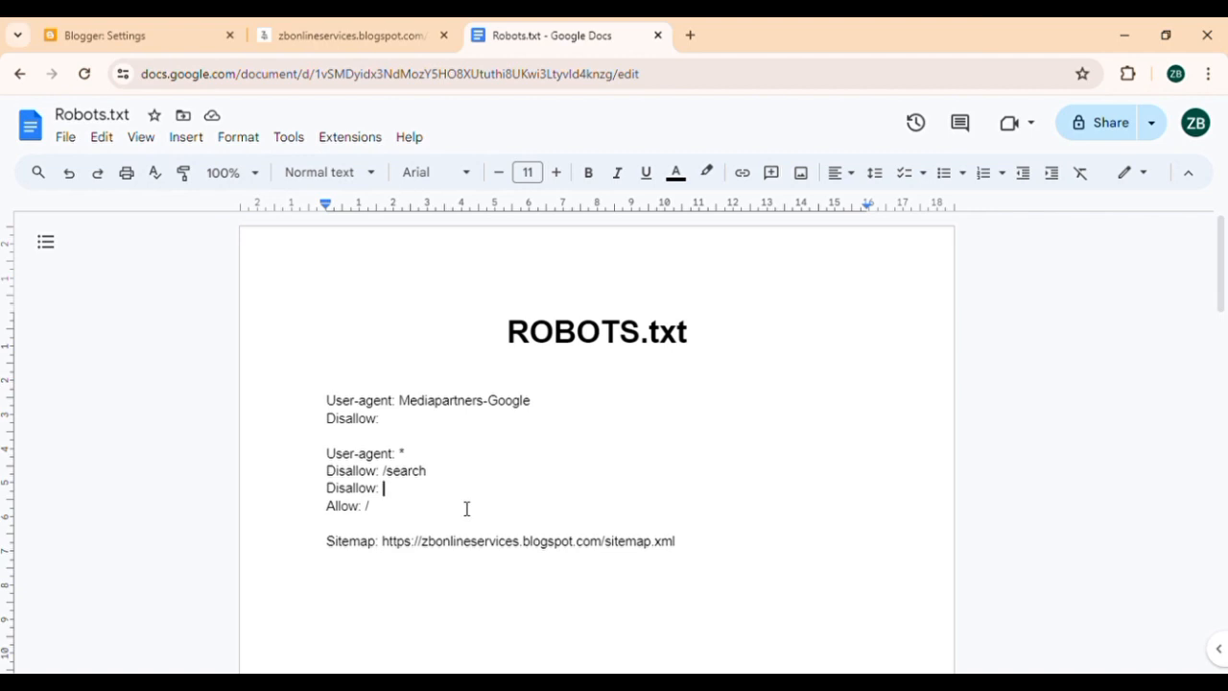
key("BackSpace")
type("/categories")
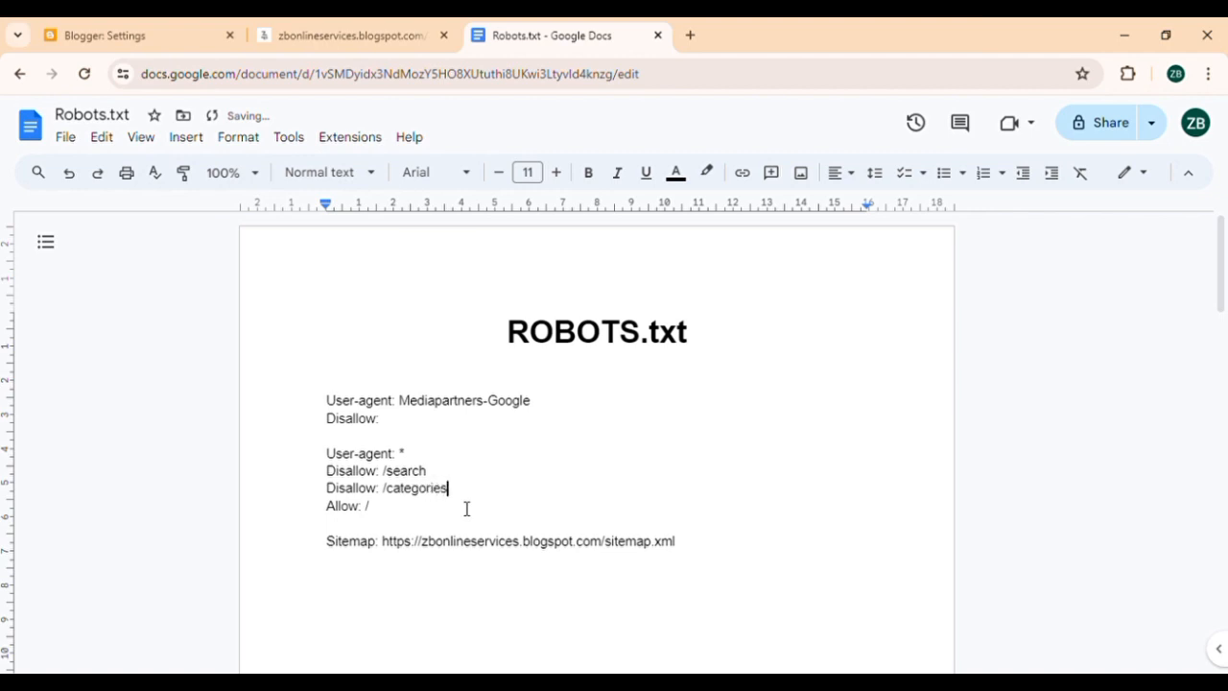
type("/")
key("Return")
type("Disallow: /tag/")
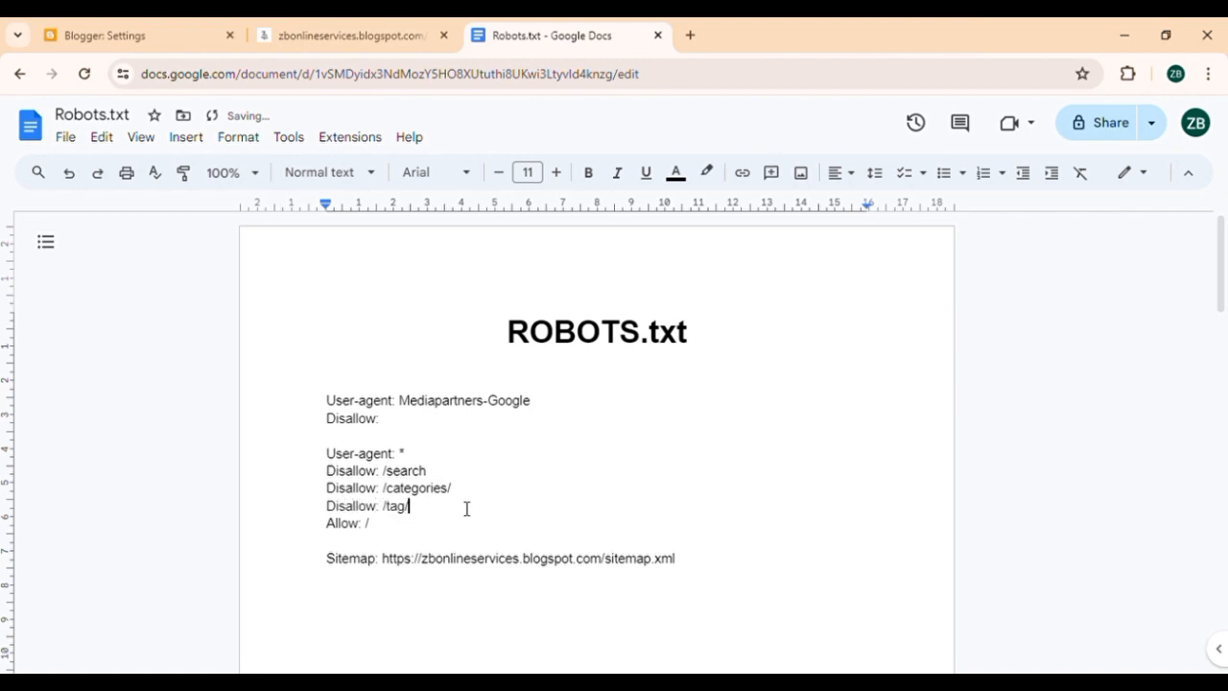
Add the line "Disallow: /profile/" below the "Disallow: /tag/" line and begin another line with "Disallow: /"
key("Return")
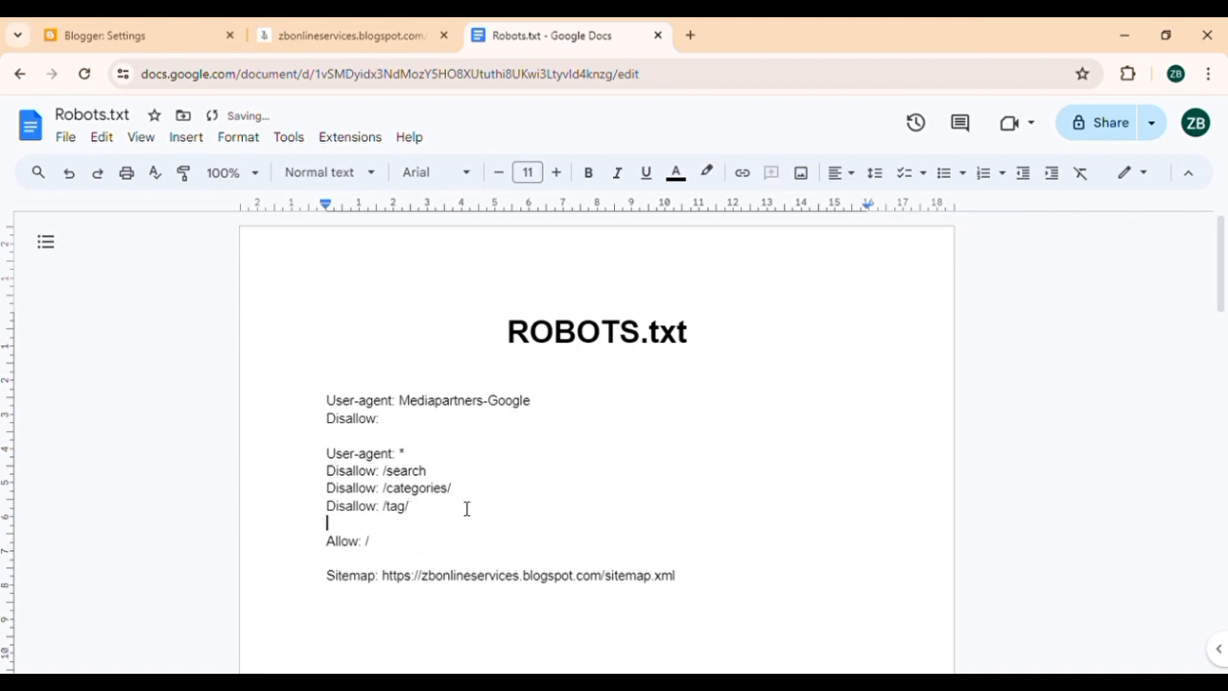
type("Disallow: /profile/")
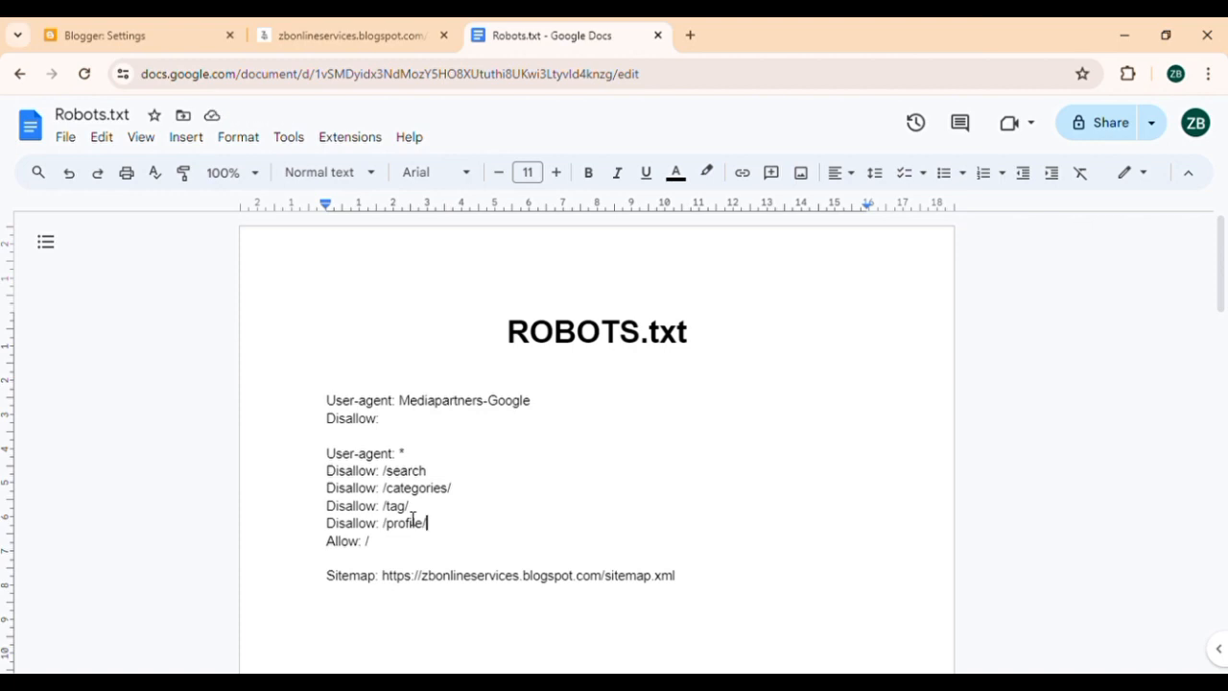
left_click(342, 491, "shift")
left_click(483, 514)
key("Return")
type("Dis")
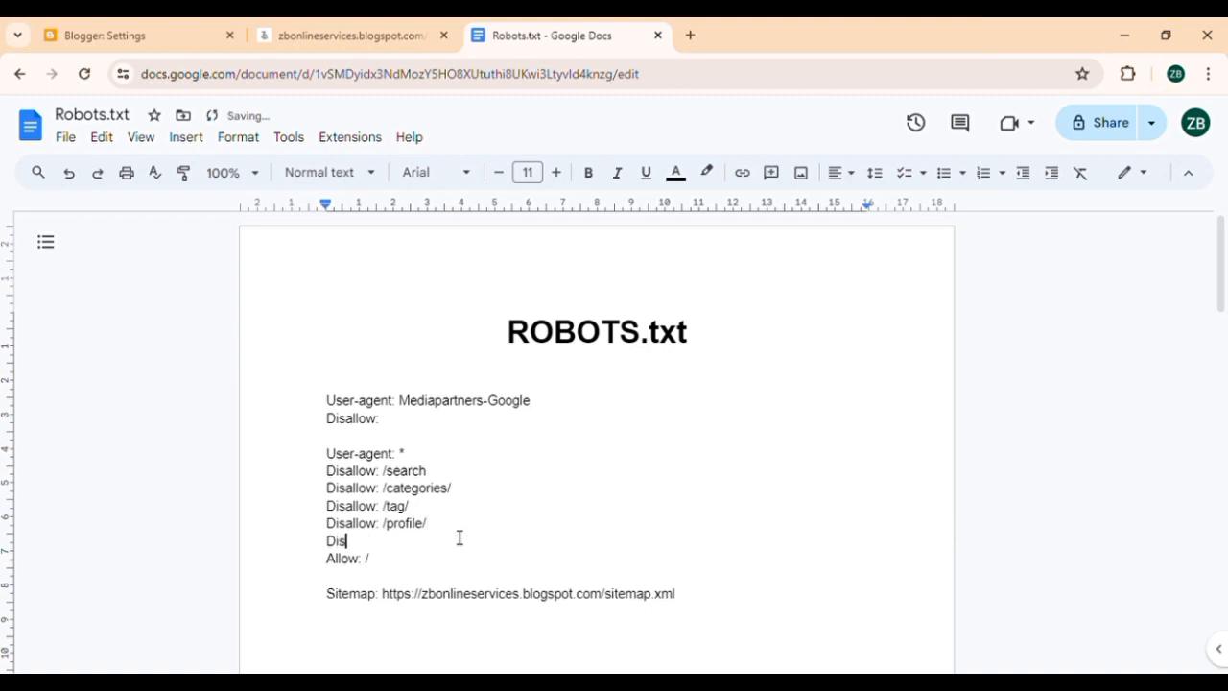
type("allow: /")
Open the blog's home page by removing robots.txt from the zbonlineservices.blogspot.com address
left_click(350, 25)
left_click_drag(439, 85, 368, 92)
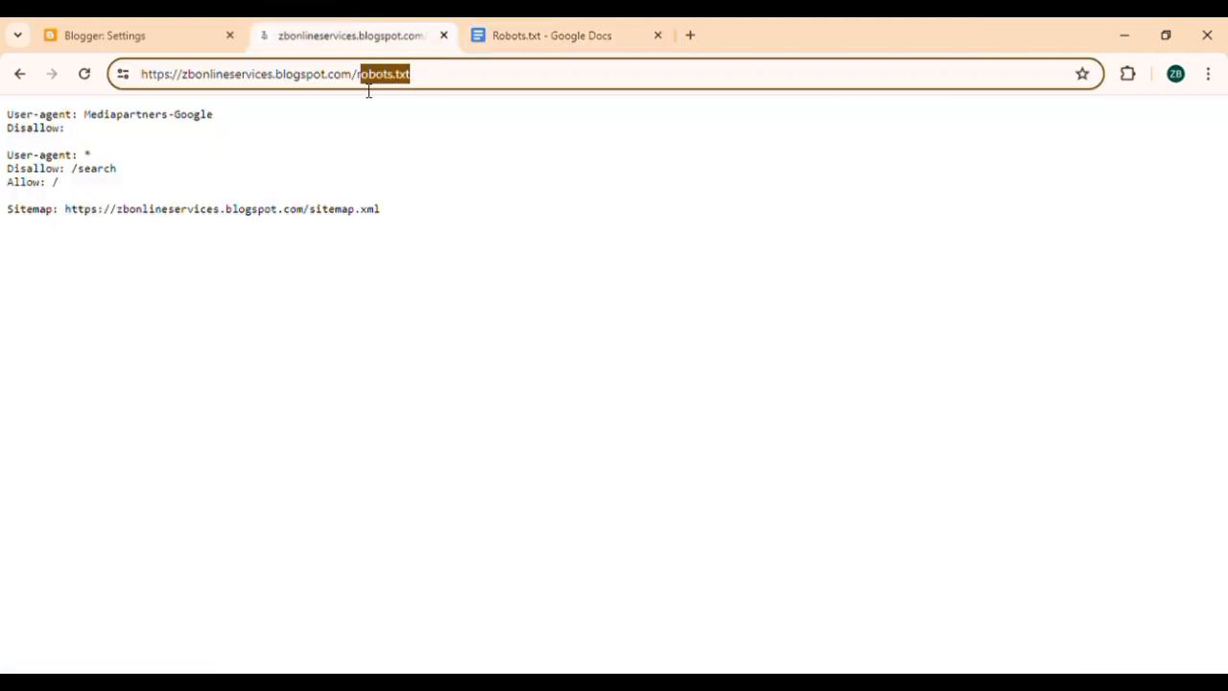
key("BackSpace")
key("BackSpace")
key("Return")
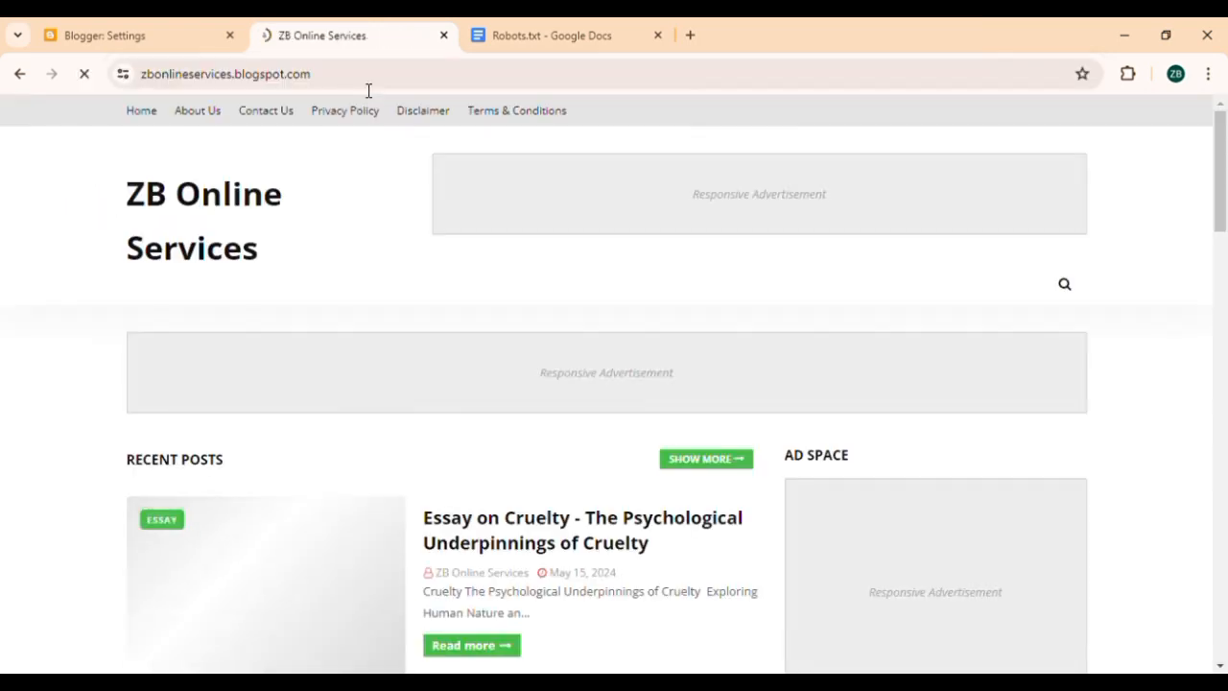
Open the blog's Contact Us page, shorten its address to end in "/p/contact-us", and examine the "contact-us" part
left_click(295, 120)
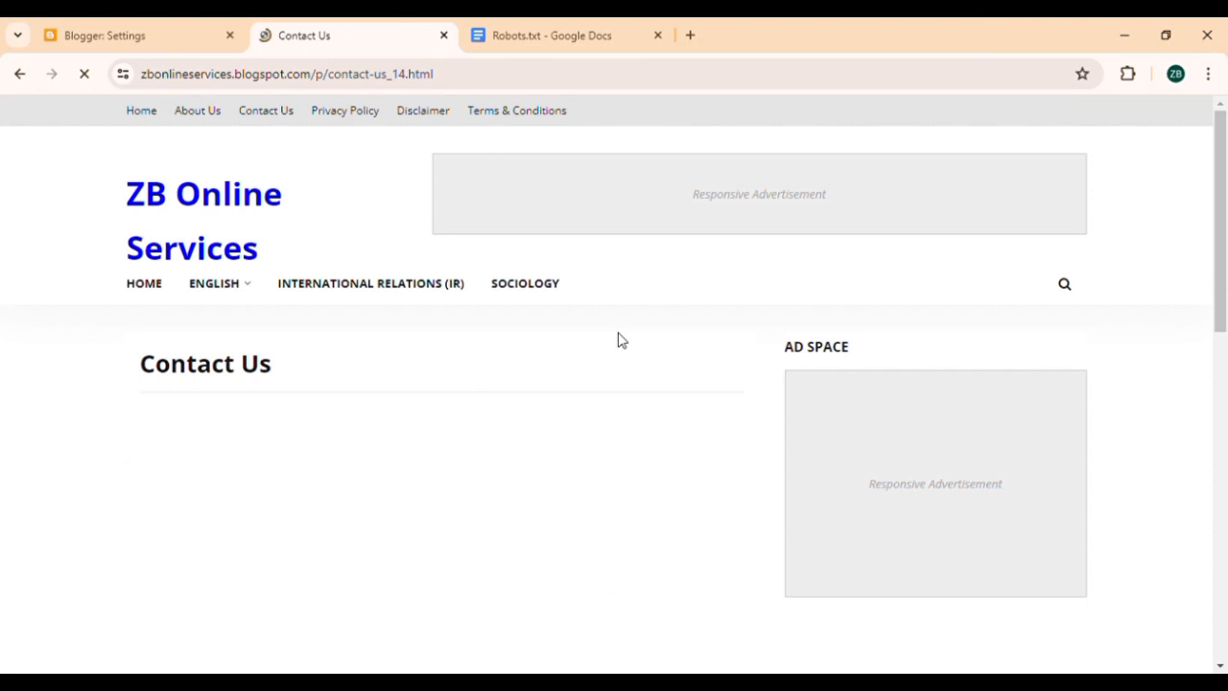
left_click(456, 86)
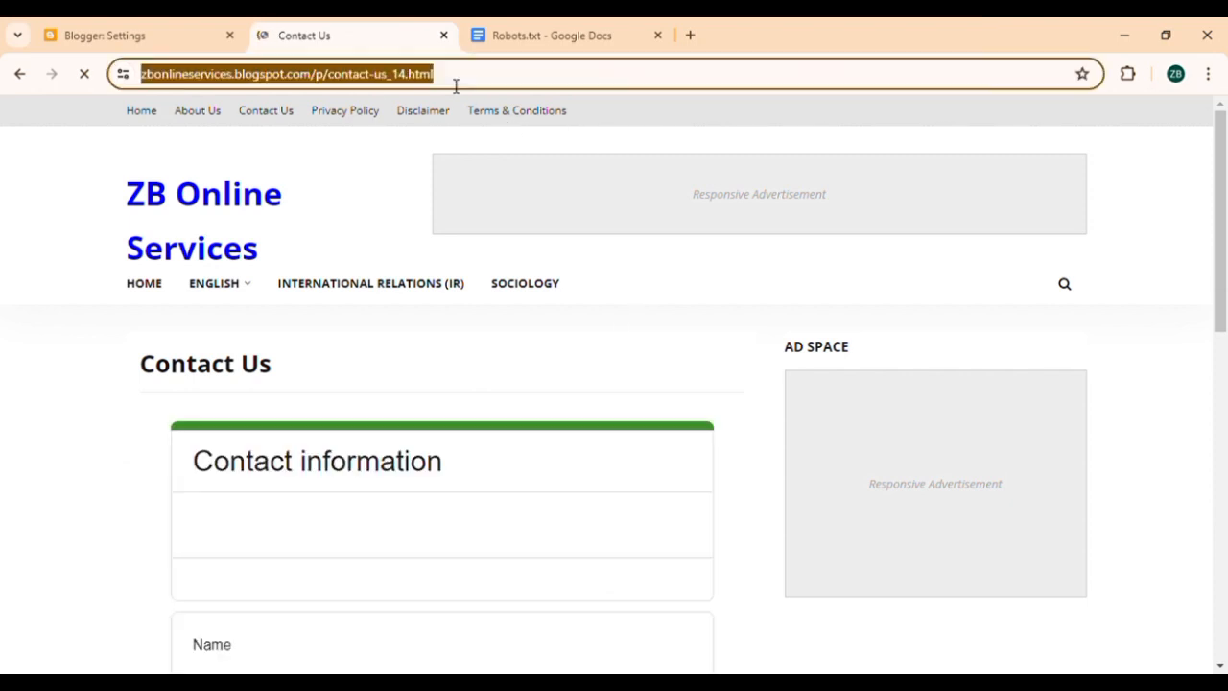
left_click(456, 85)
left_click_drag(489, 80, 429, 79)
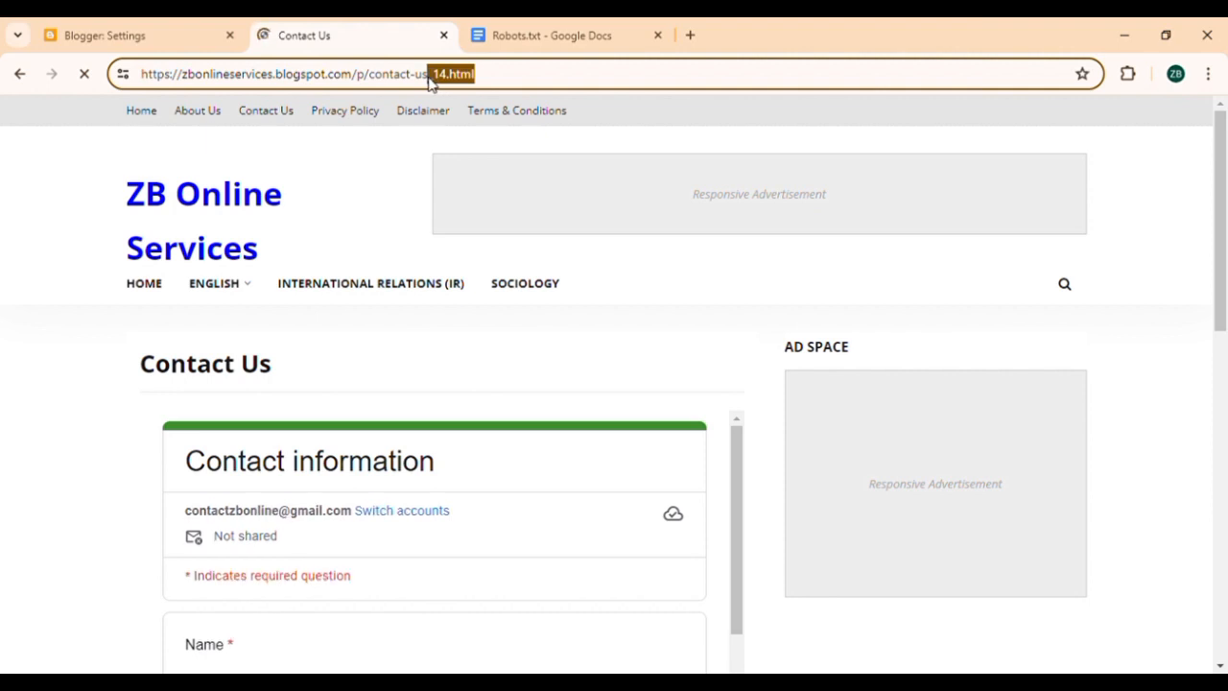
key("BackSpace")
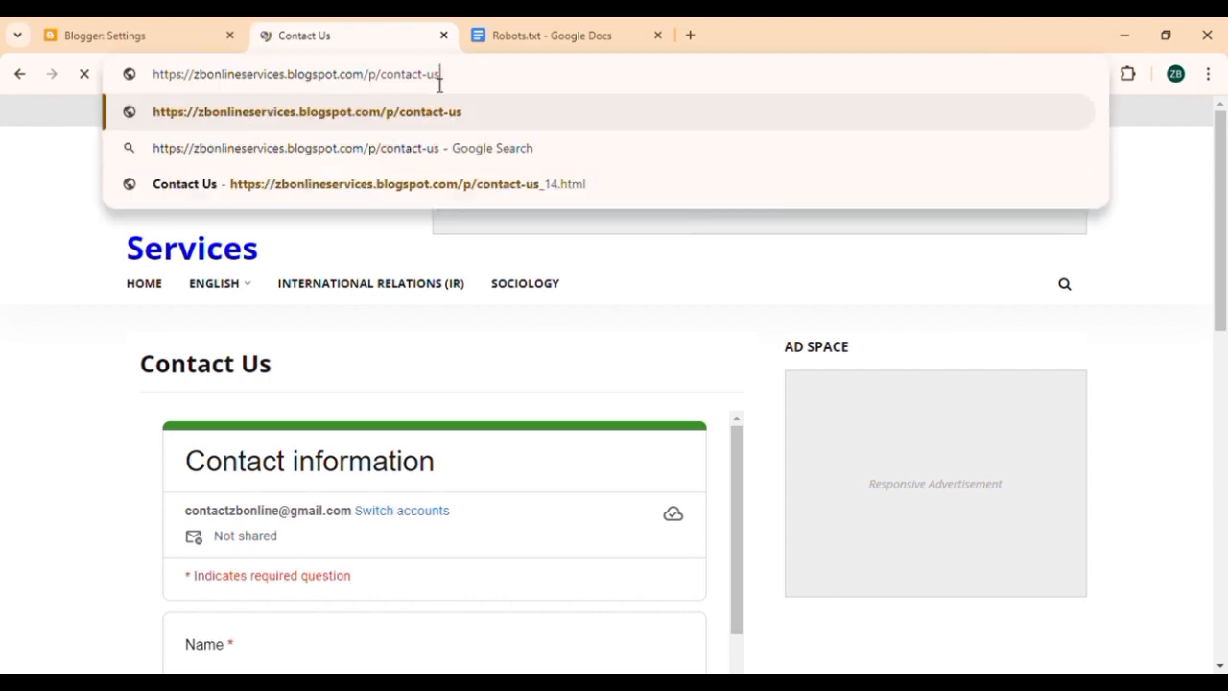
double_click(390, 85)
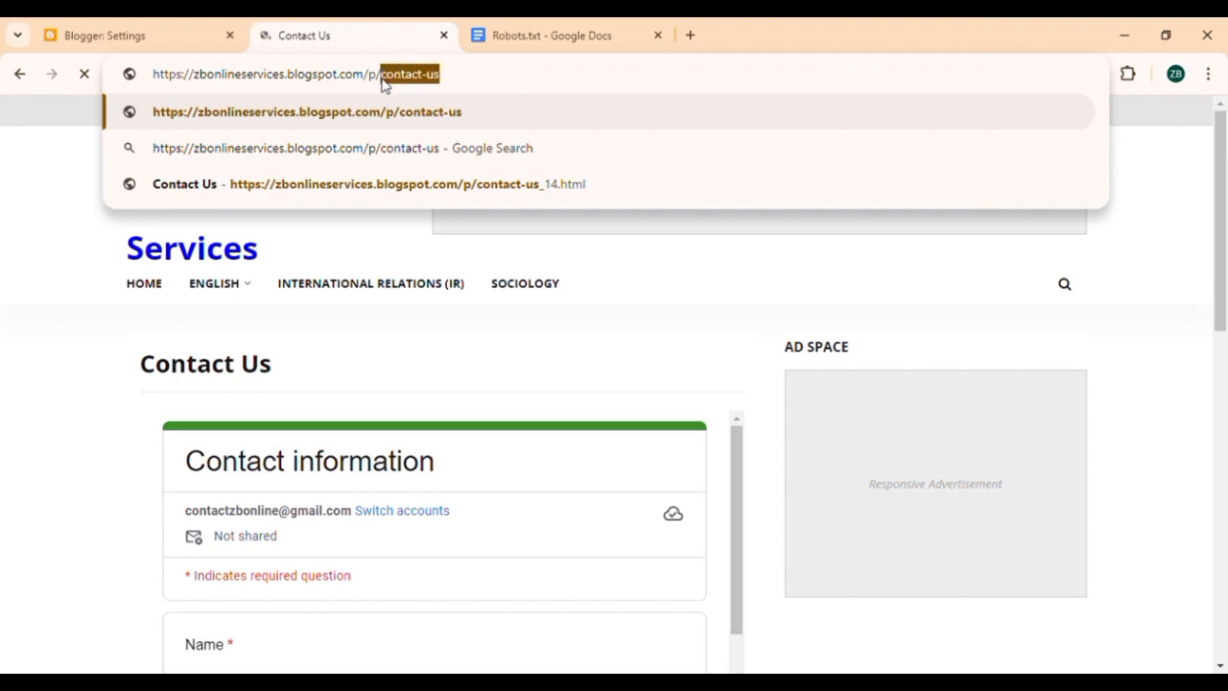
left_click(499, 84)
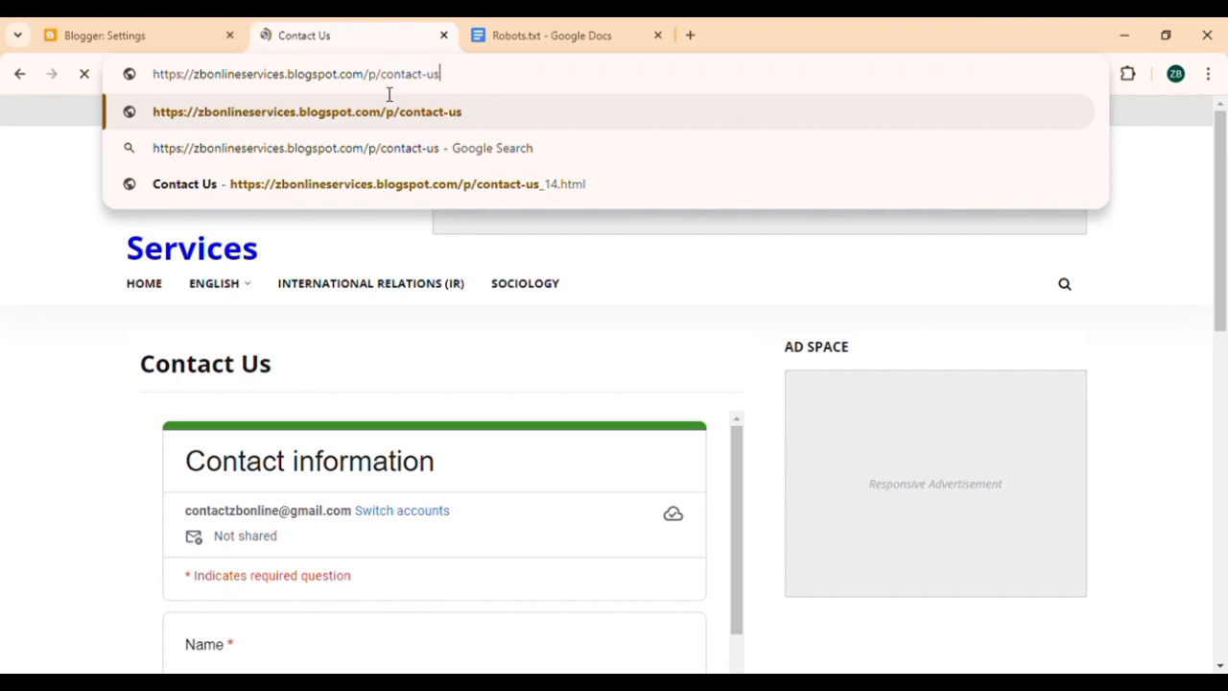
left_click_drag(389, 94, 383, 94)
key("Return")
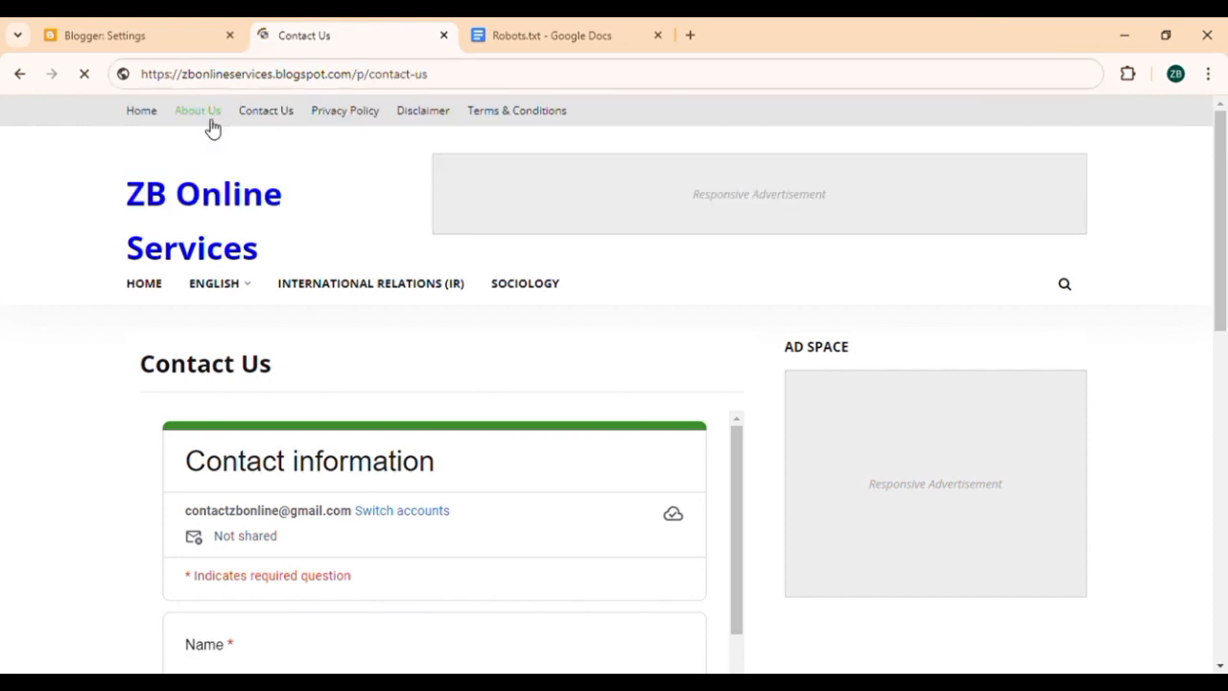
Open the blog's Privacy Policy page and copy the "/privacy-policy" part of its address without the numbered ending
left_click(206, 114)
left_click(347, 114)
left_click_drag(492, 77, 458, 81)
key("BackSpace")
key("BackSpace")
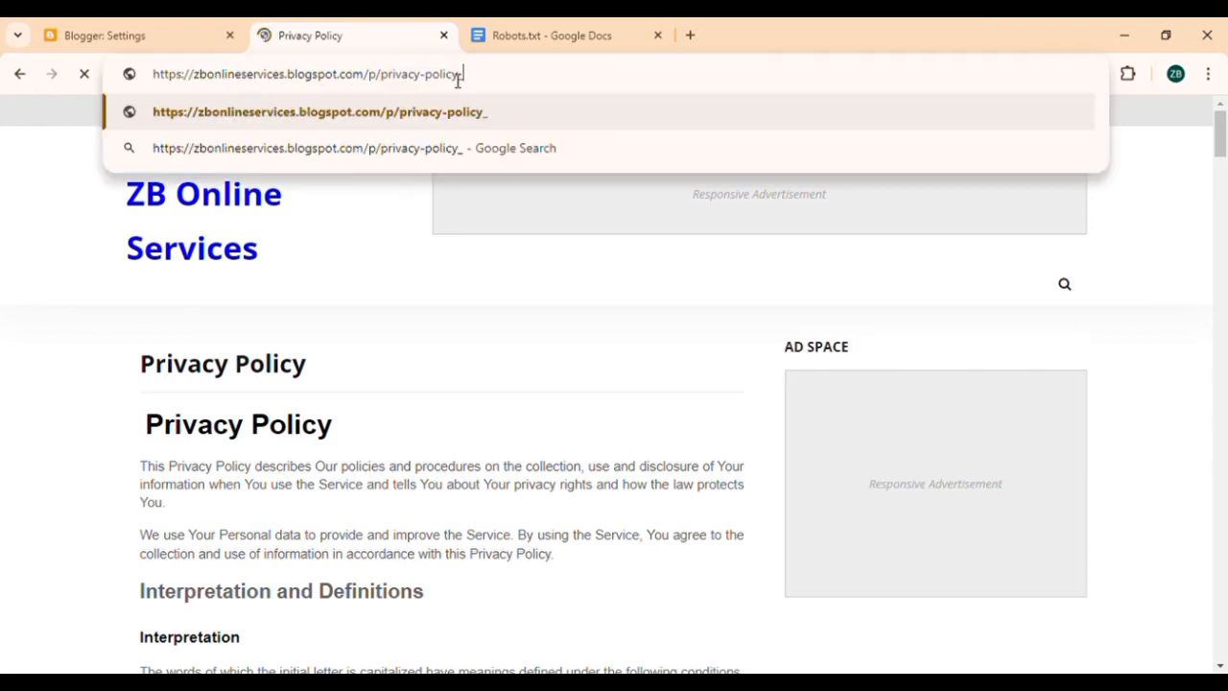
left_click_drag(460, 75, 377, 82)
key("ctrl+c")
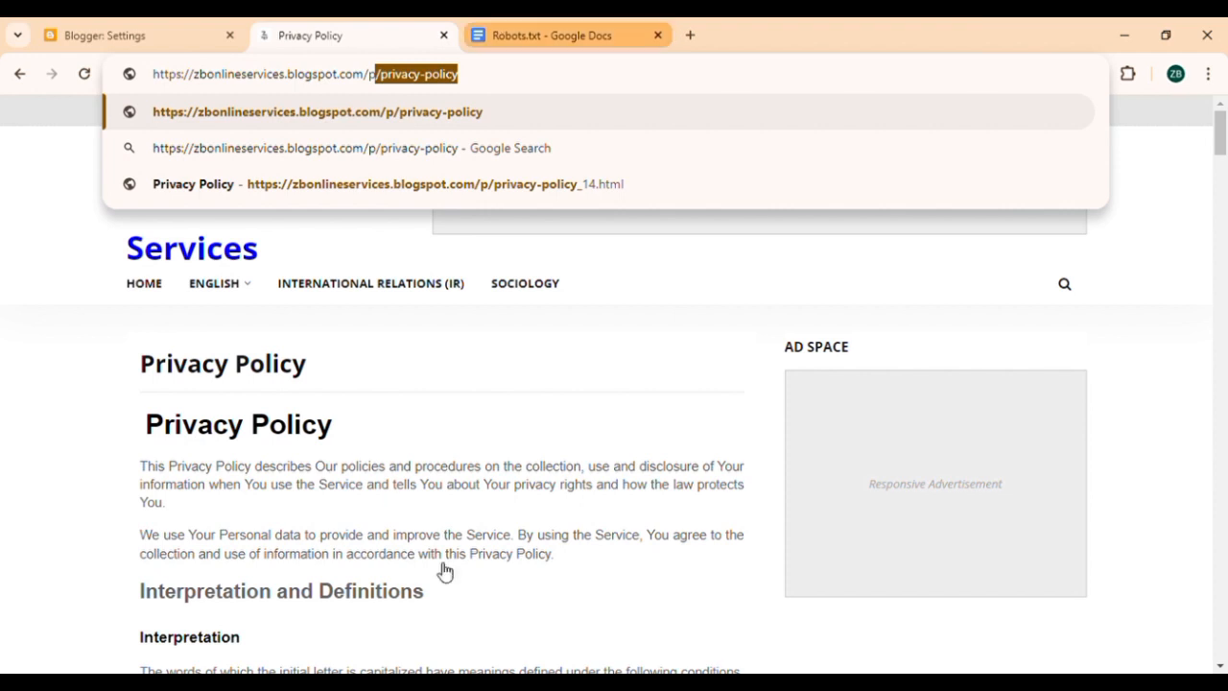
In the Robots.txt document, complete the unfinished rule as "Disallow: /privacy-policy/" using the copied path
key("ctrl+Tab")
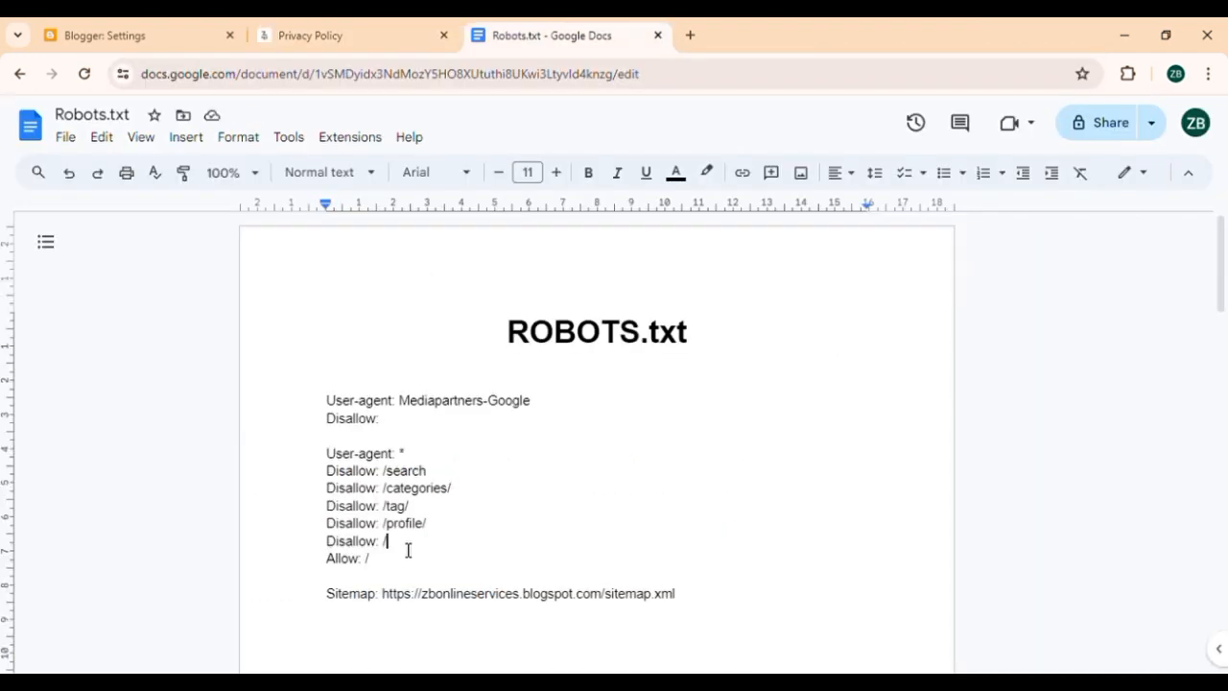
key("BackSpace")
key("ctrl+v")
type("/")
Begin a new "Disallow: /" line directly below the privacy-policy rule
key("Return")
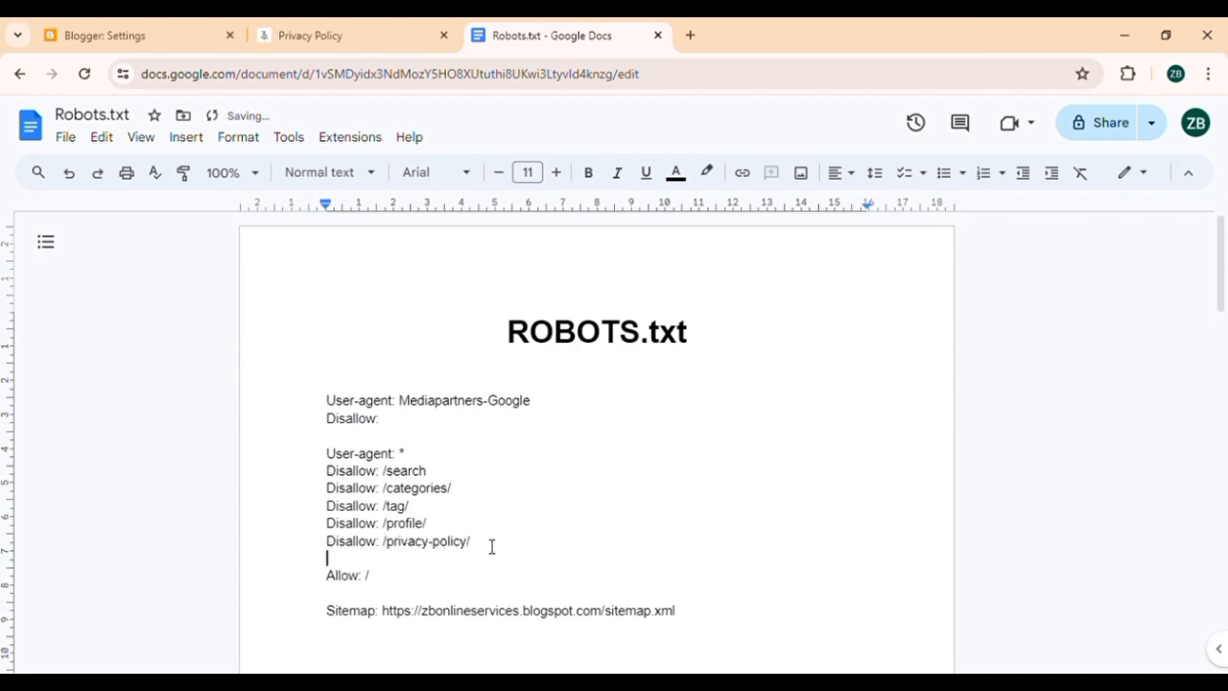
scroll(609, 423, "down", 1)
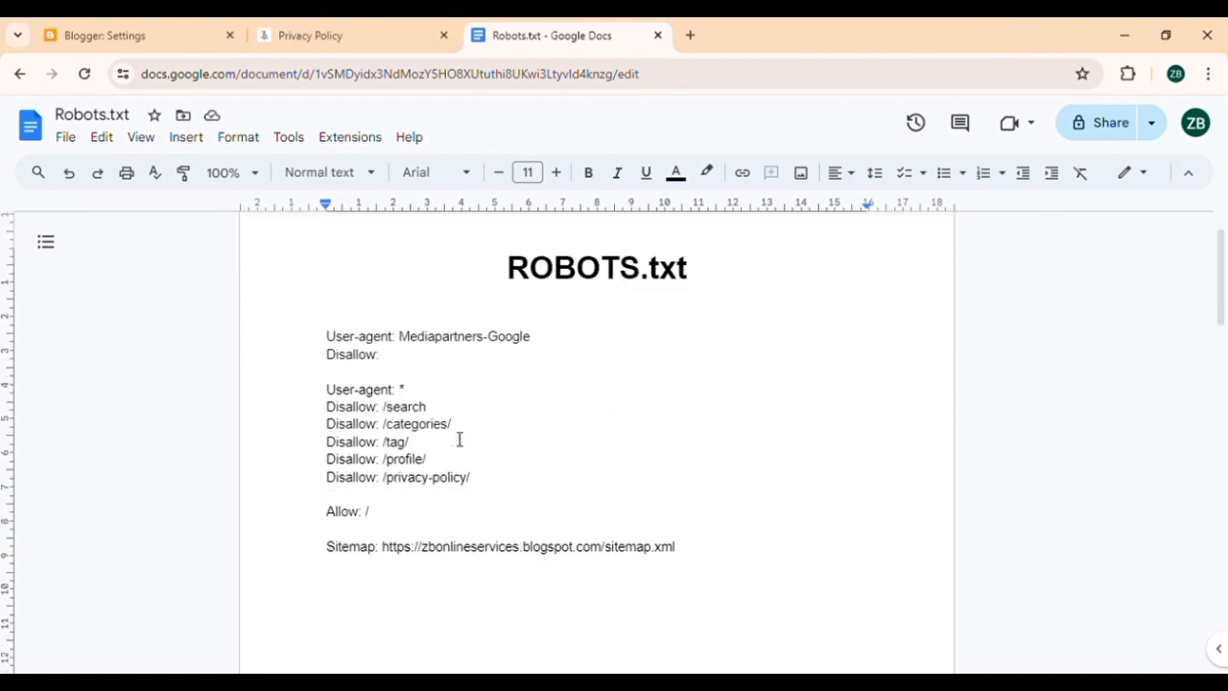
type("Disallow:")
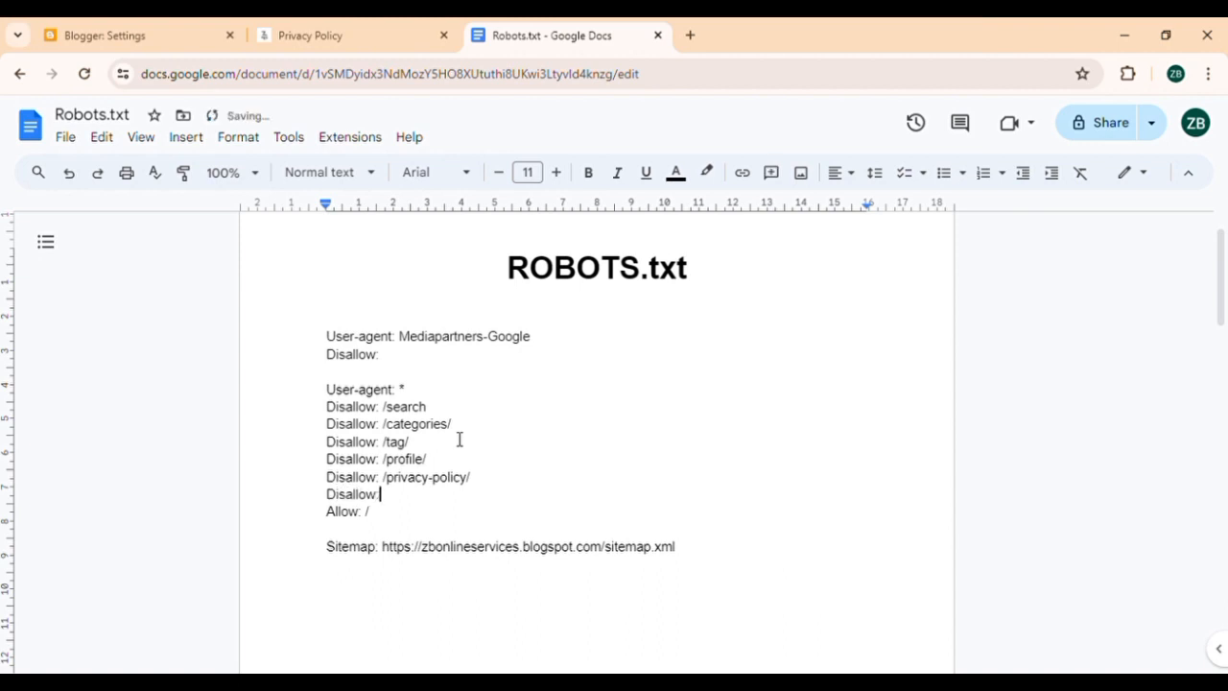
type(" /")
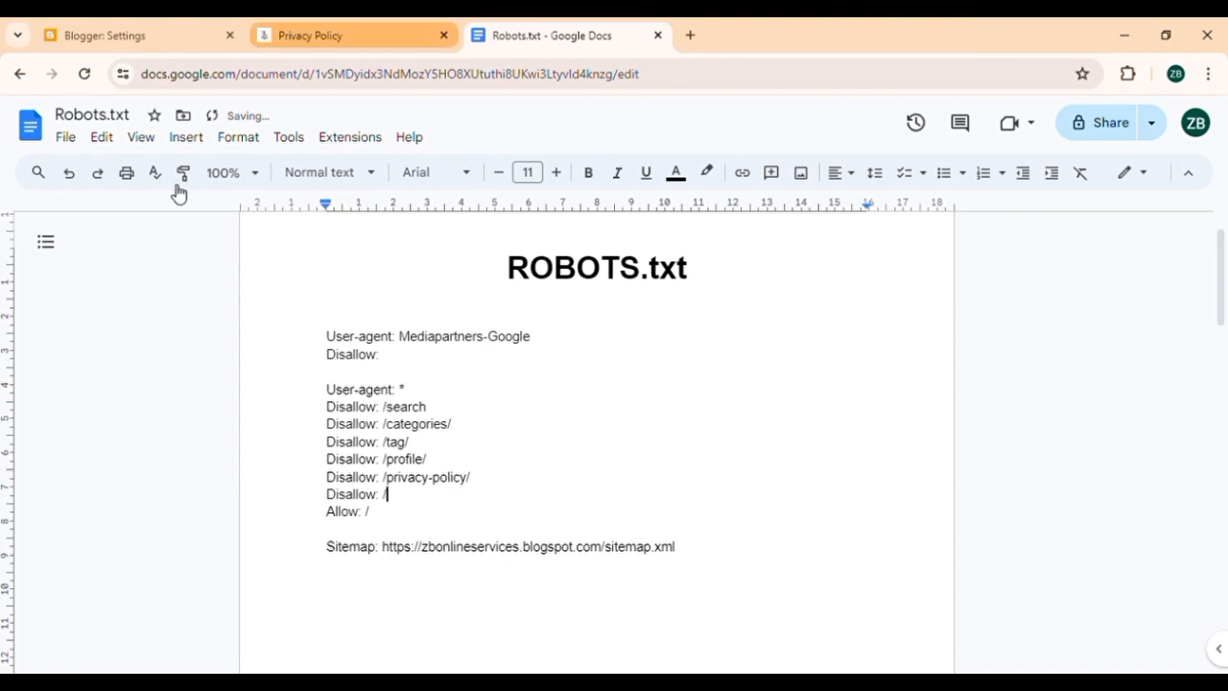
Open the English label page from the blog's home page and copy "/English" from its address
left_click(317, 37)
left_click(161, 116)
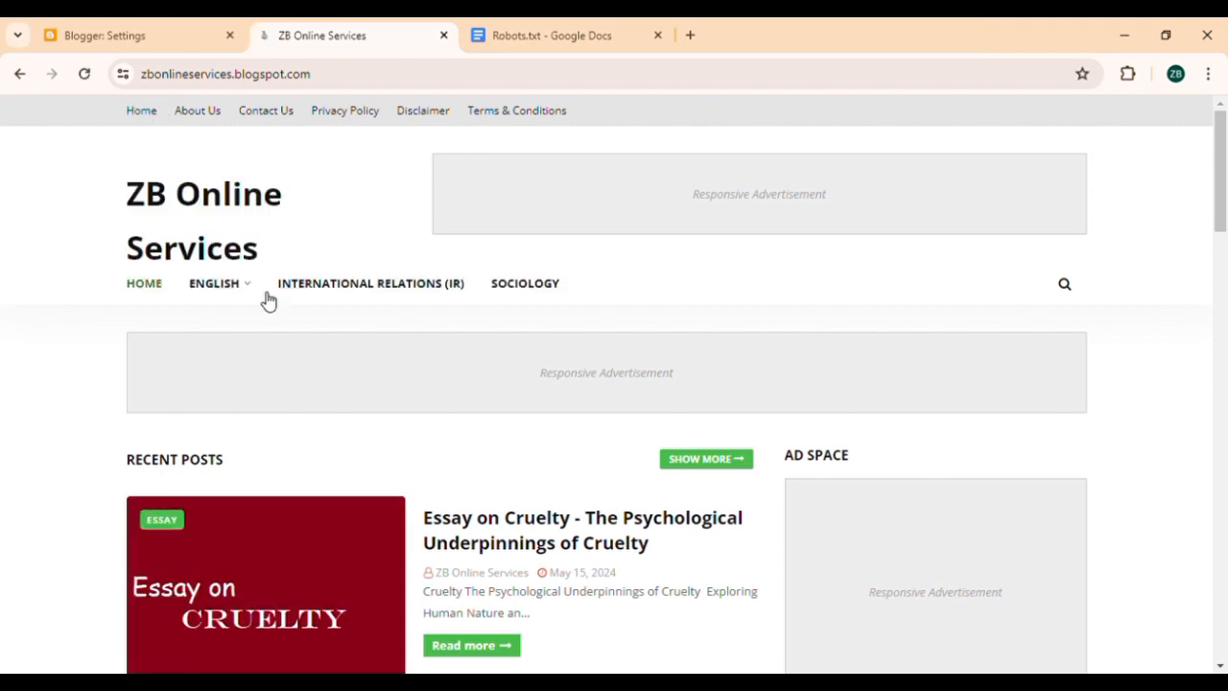
mouse_move(246, 291)
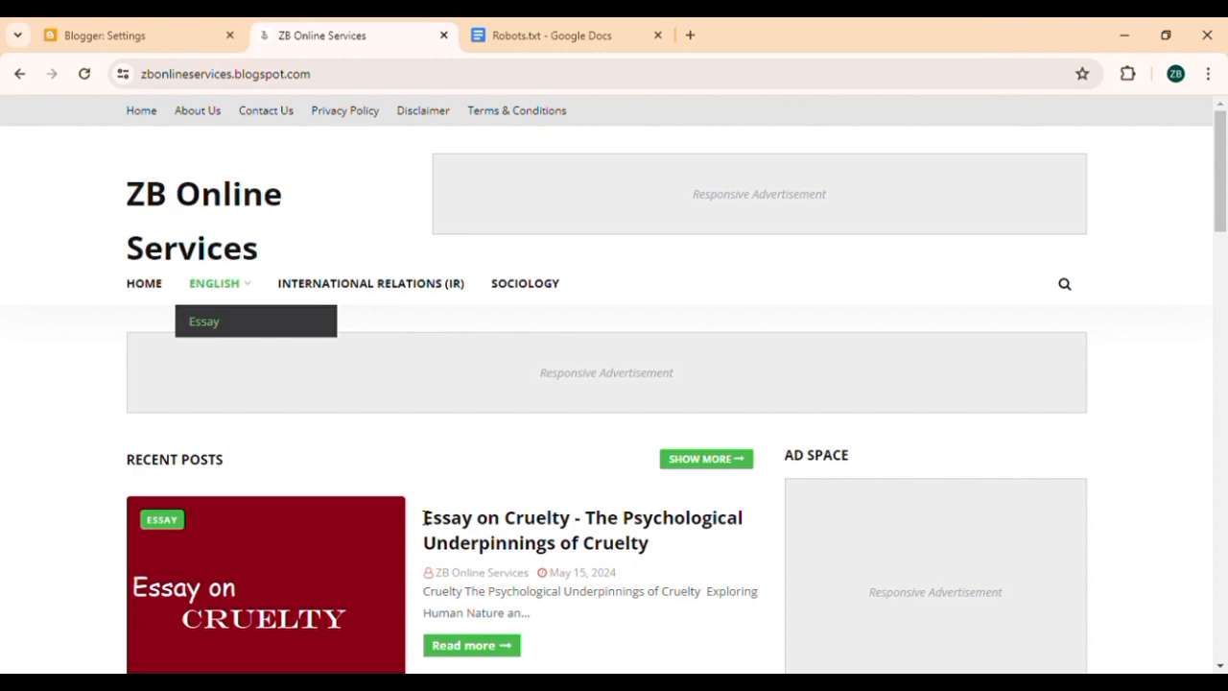
key("ctrl+Tab")
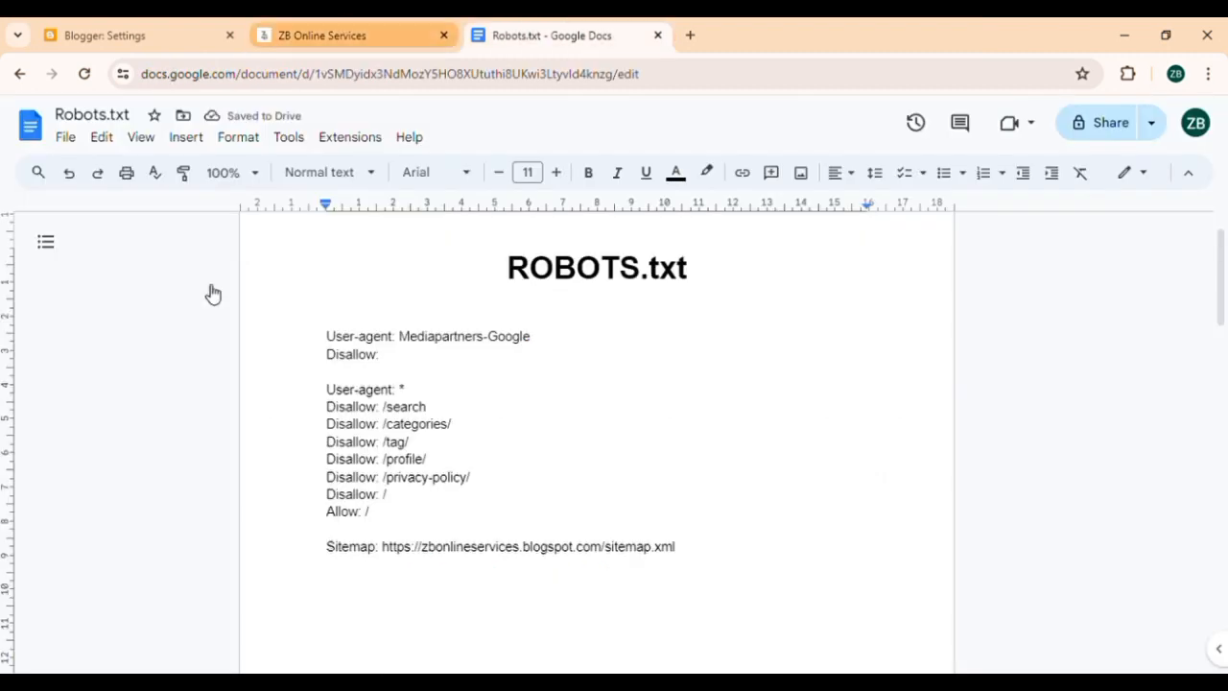
key("ctrl+shift+Tab")
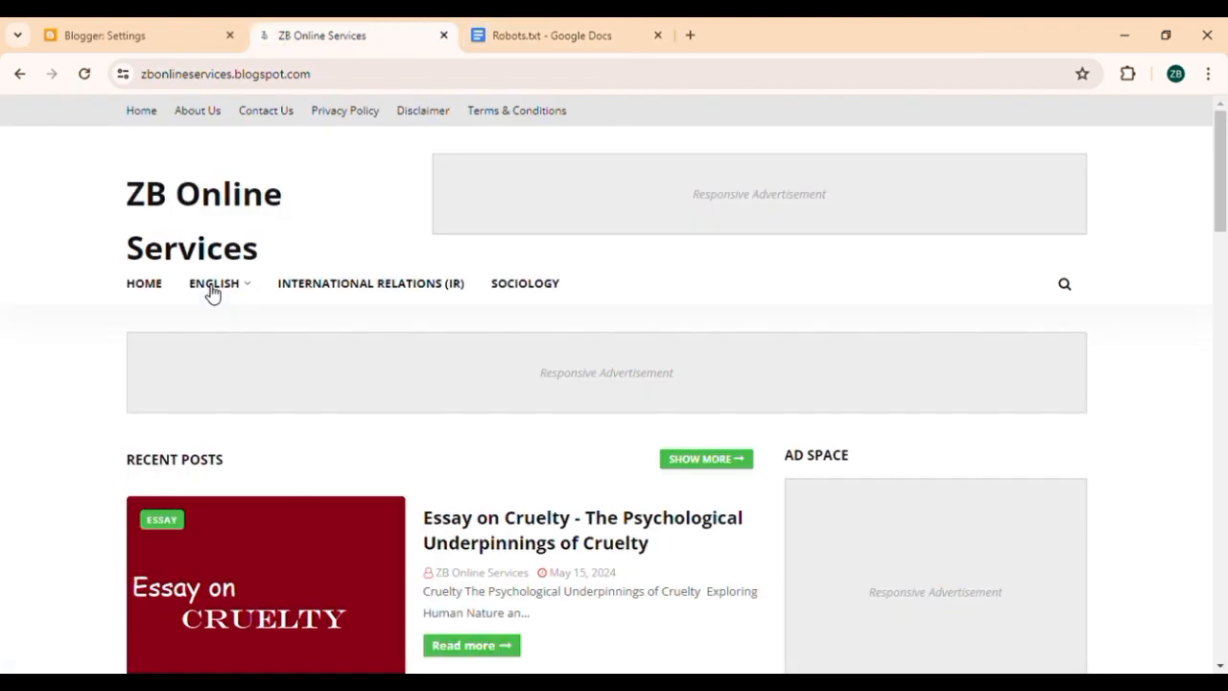
left_click(213, 293)
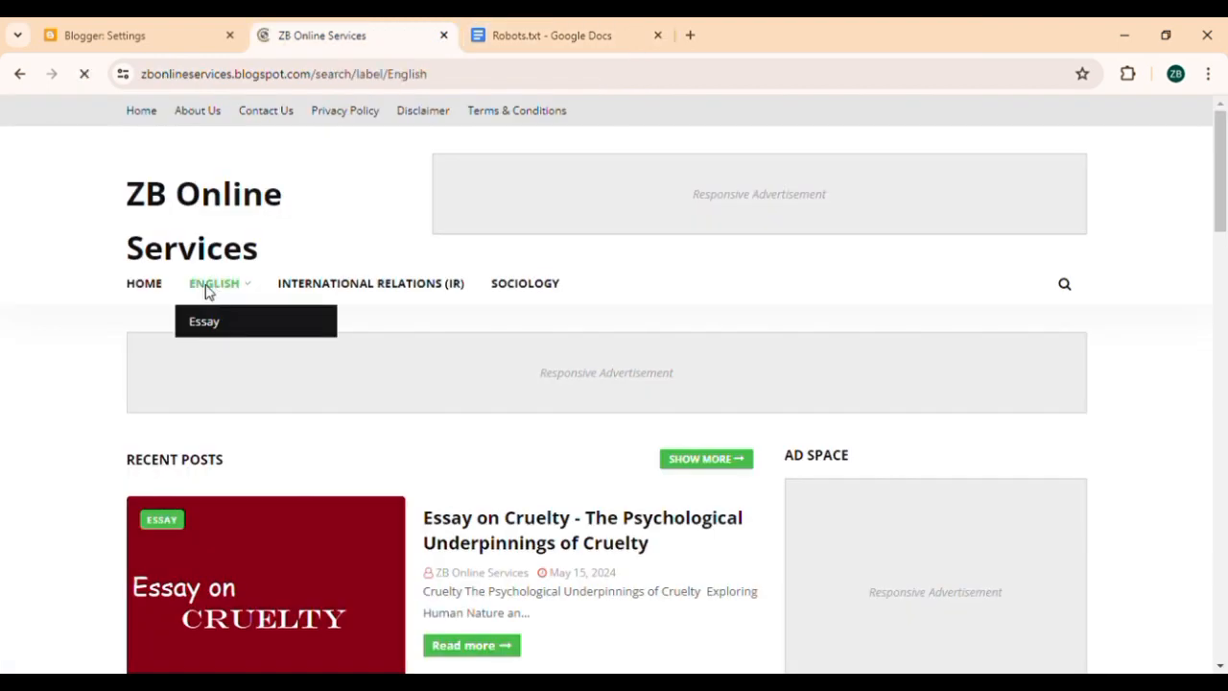
double_click(390, 77)
key("ctrl+c")
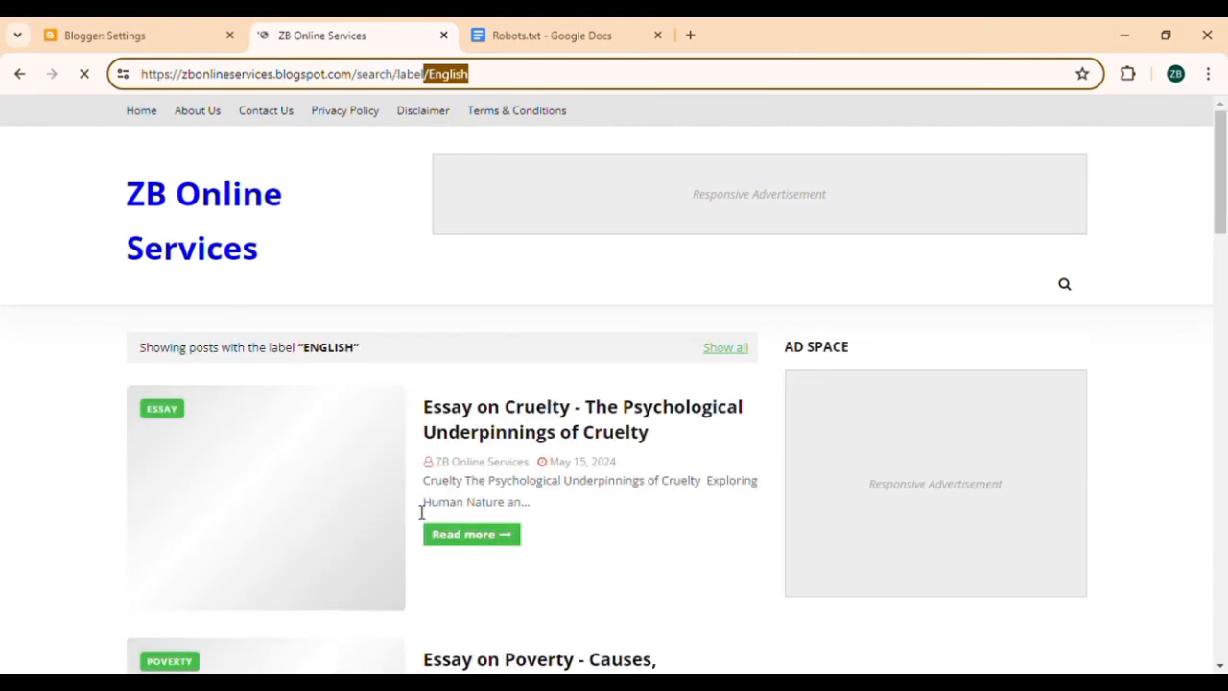
Complete the last disallow rule in the Robots.txt document as "Disallow: /English/" using the copied path
key("ctrl+Tab")
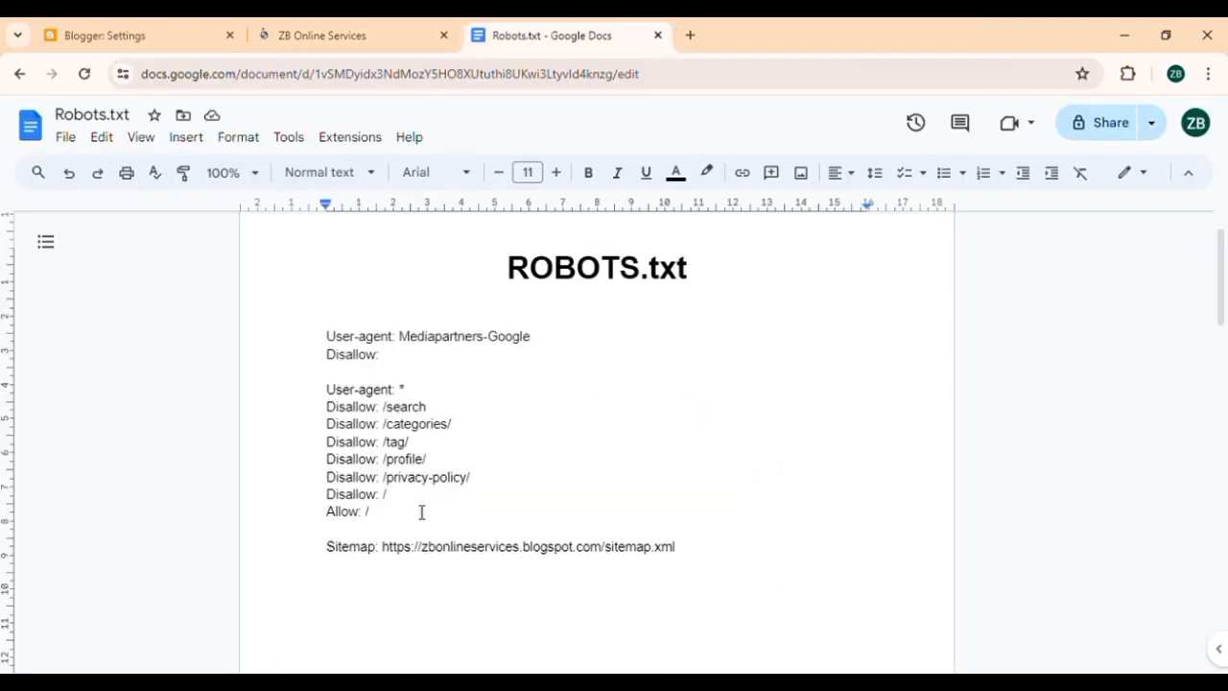
key("ctrl+v")
left_click(326, 495, "shift")
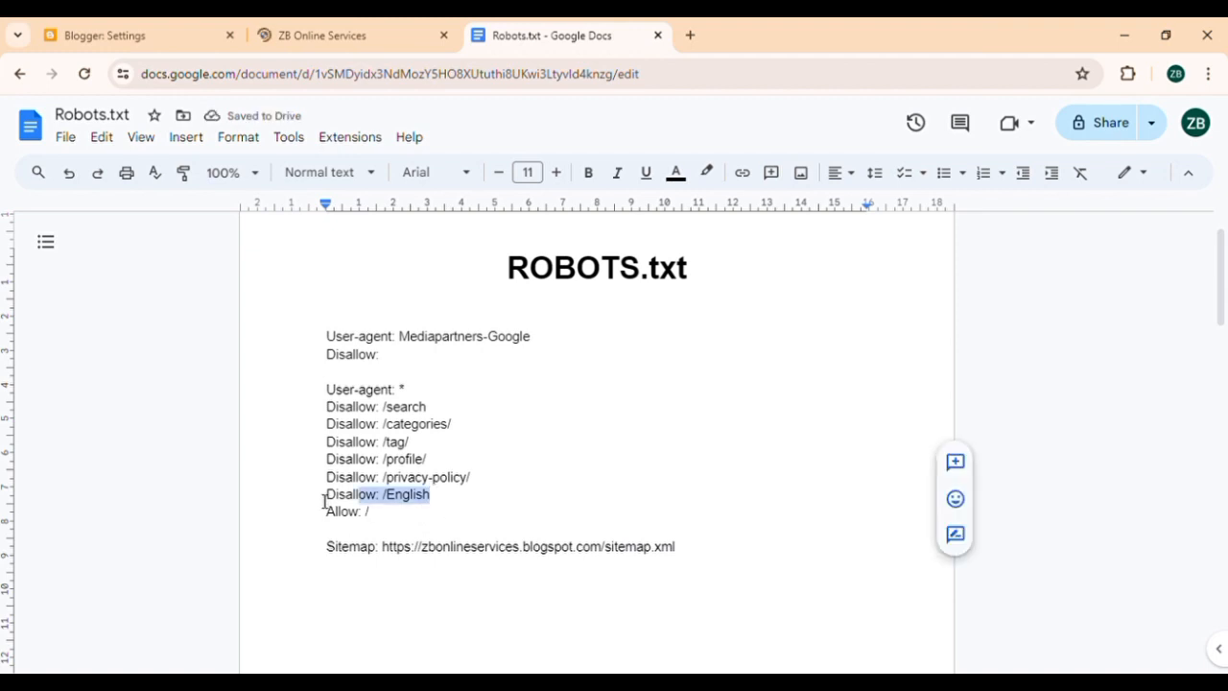
left_click(466, 502)
type("/")
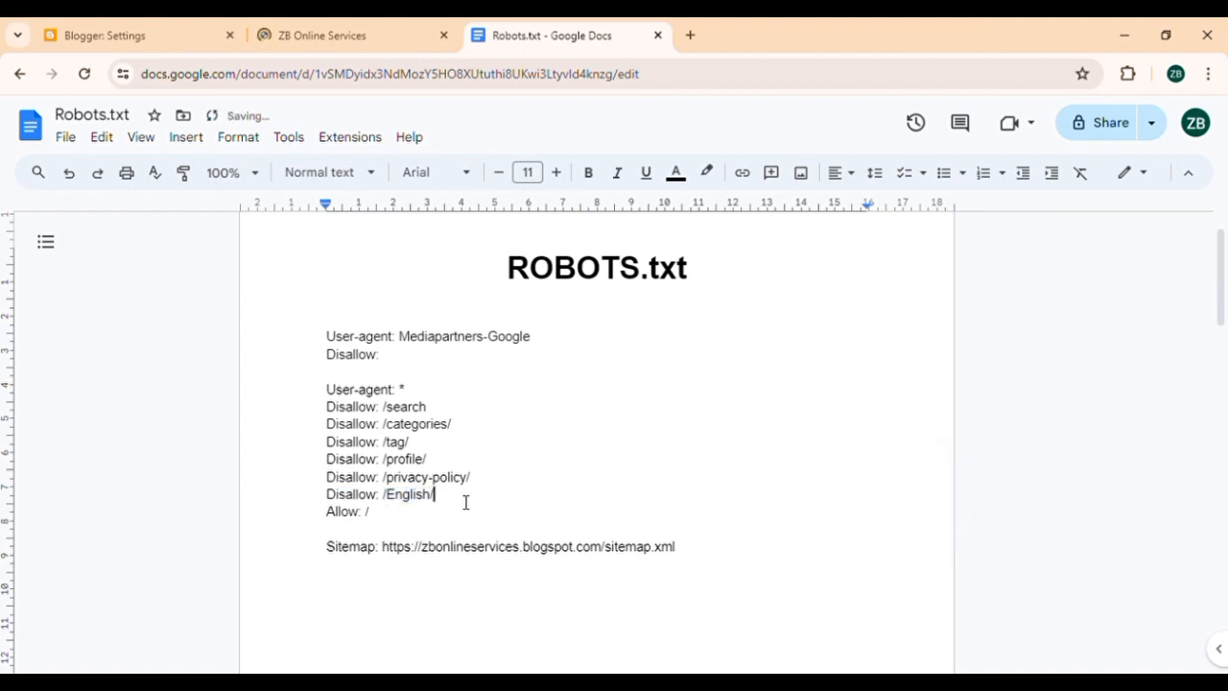
Examine the "Allow: /" line and compare it with the disallow rules above it, especially "Disallow: /English/"
left_click(384, 516)
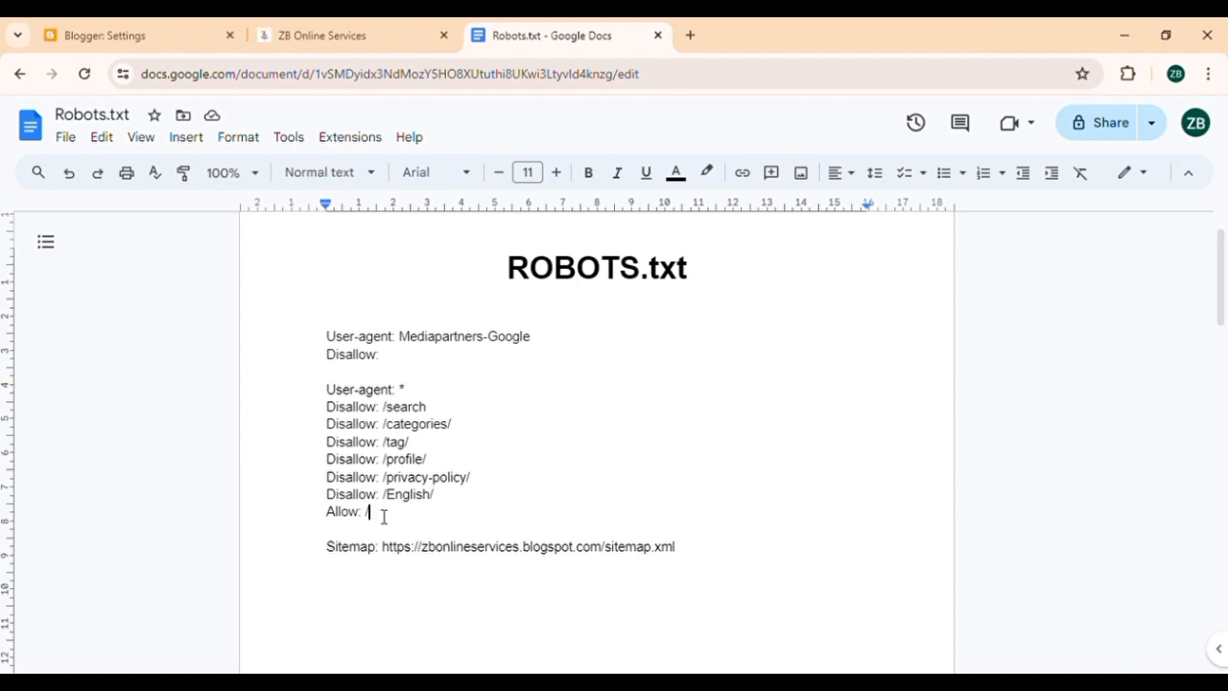
left_click_drag(384, 517, 326, 515)
left_click(406, 532)
left_click_drag(390, 516, 428, 505)
left_click(332, 419)
left_click(430, 506)
left_click(477, 500)
double_click(447, 510)
left_click_drag(447, 510, 394, 487)
left_click(467, 500)
left_click(369, 521)
left_click_drag(369, 522, 337, 521)
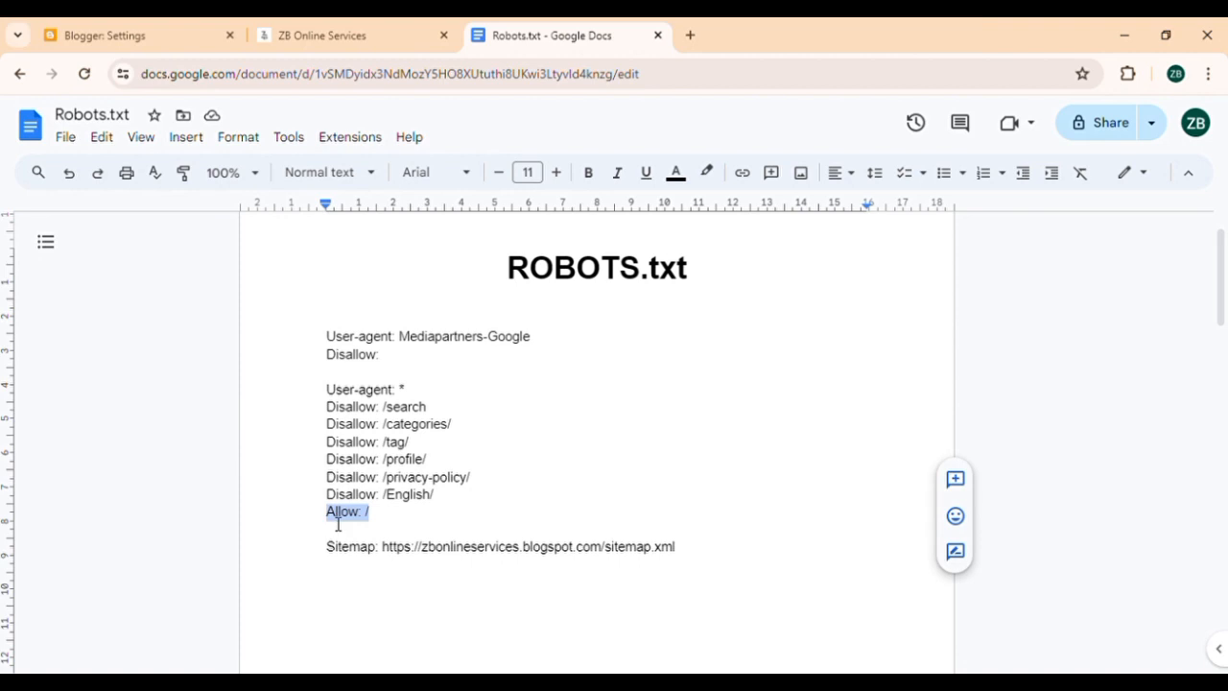
left_click(392, 521)
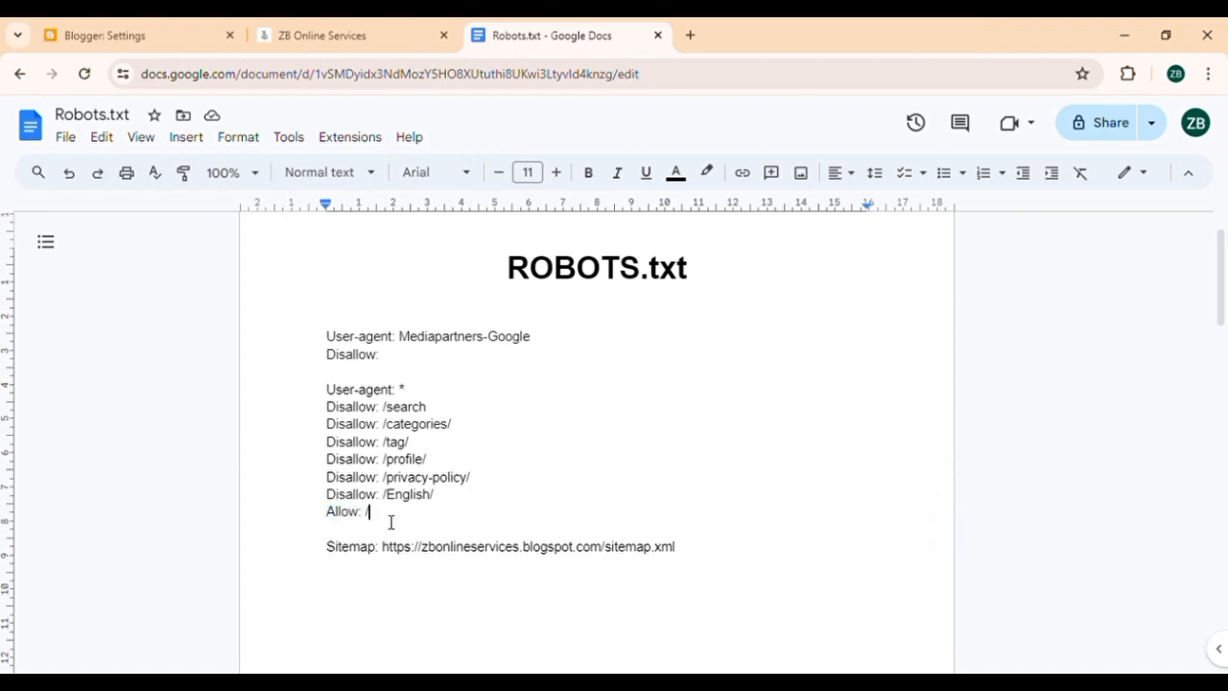
left_click_drag(437, 496, 346, 497)
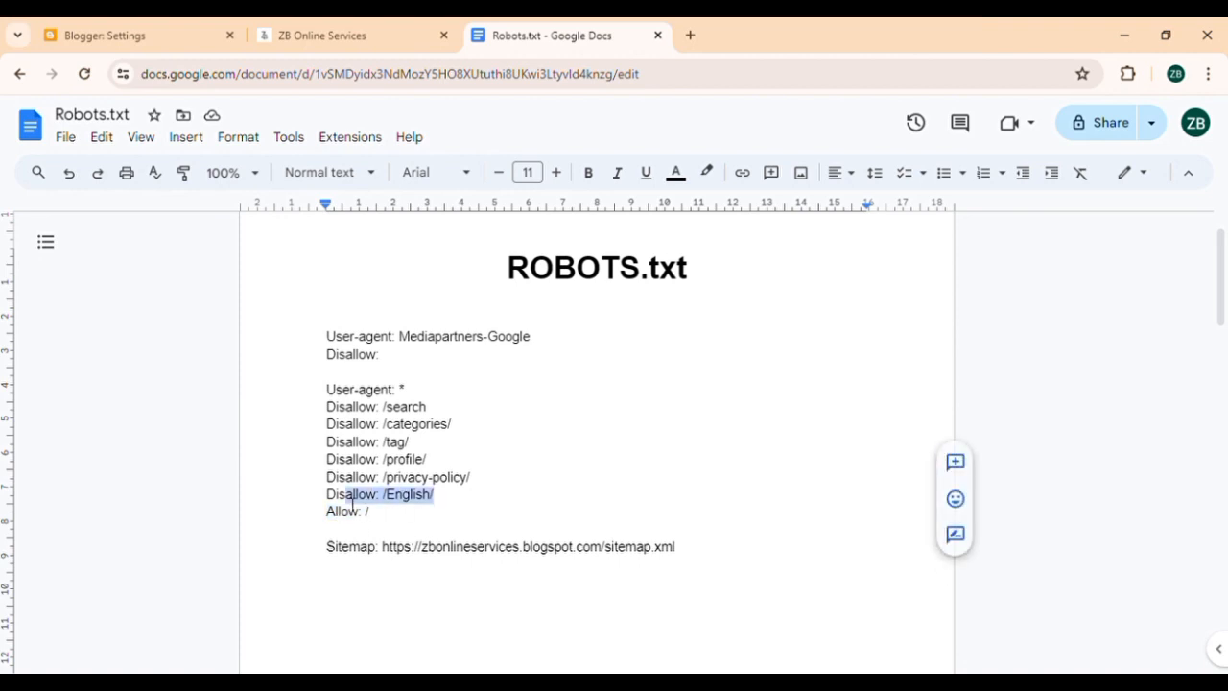
left_click(346, 497)
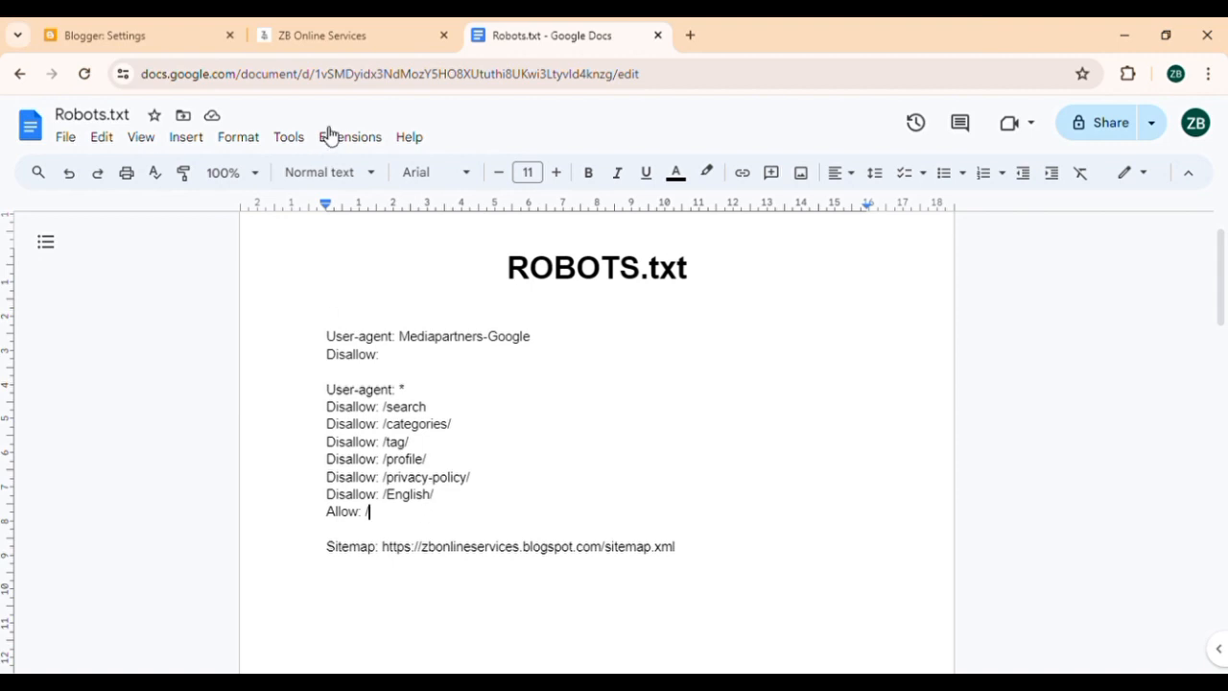
Check the blog's English label page against the "Disallow: /English/" rule and return to the Robots.txt document
left_click(317, 32)
mouse_move(235, 288)
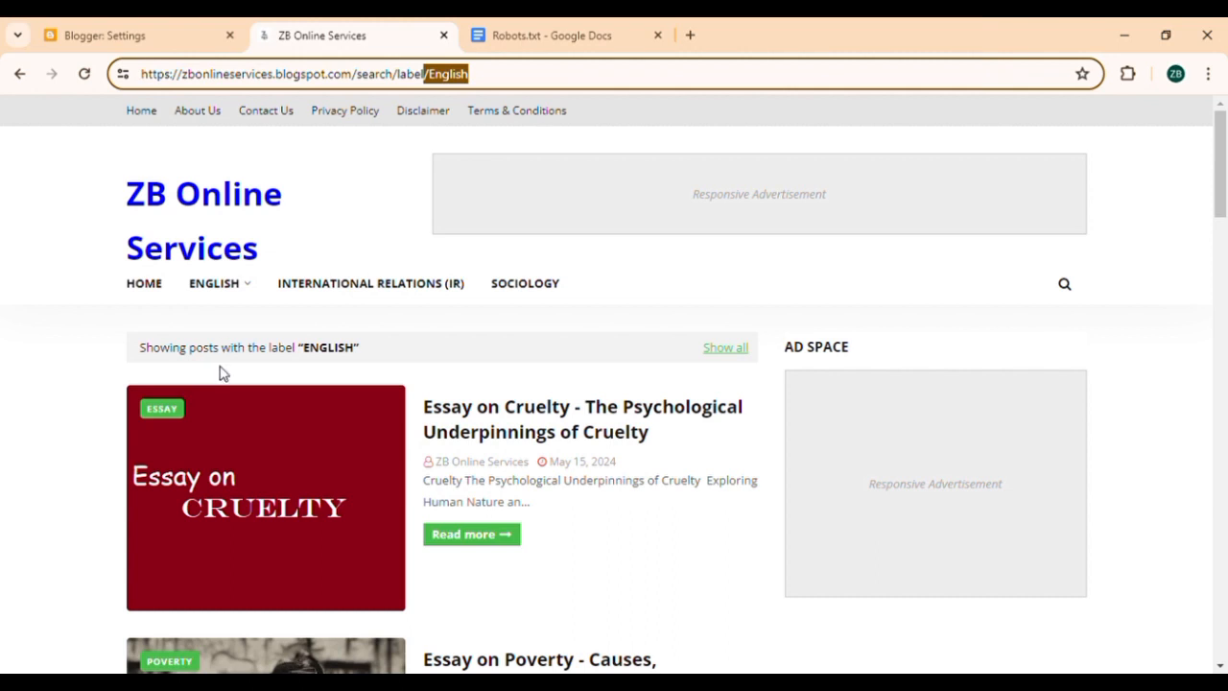
left_click(533, 27)
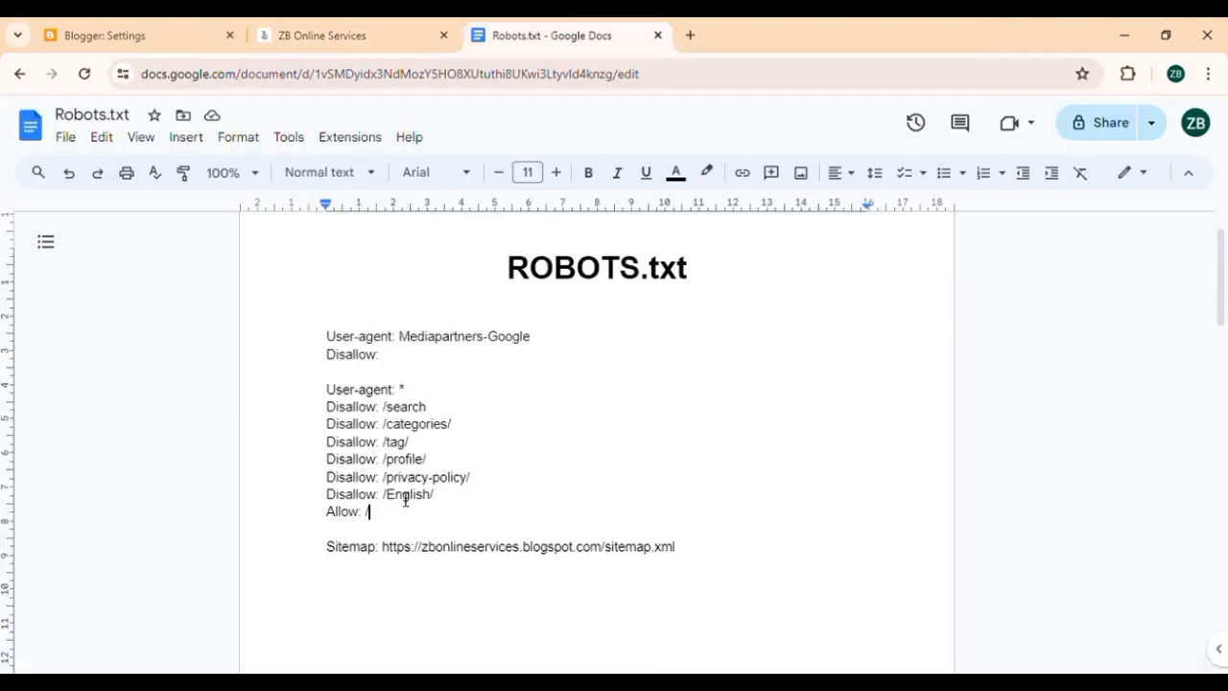
Close the Custom robots.txt editor without saving and open the main menu's link list for editing in the blog layout
left_click(261, 33)
mouse_move(219, 283)
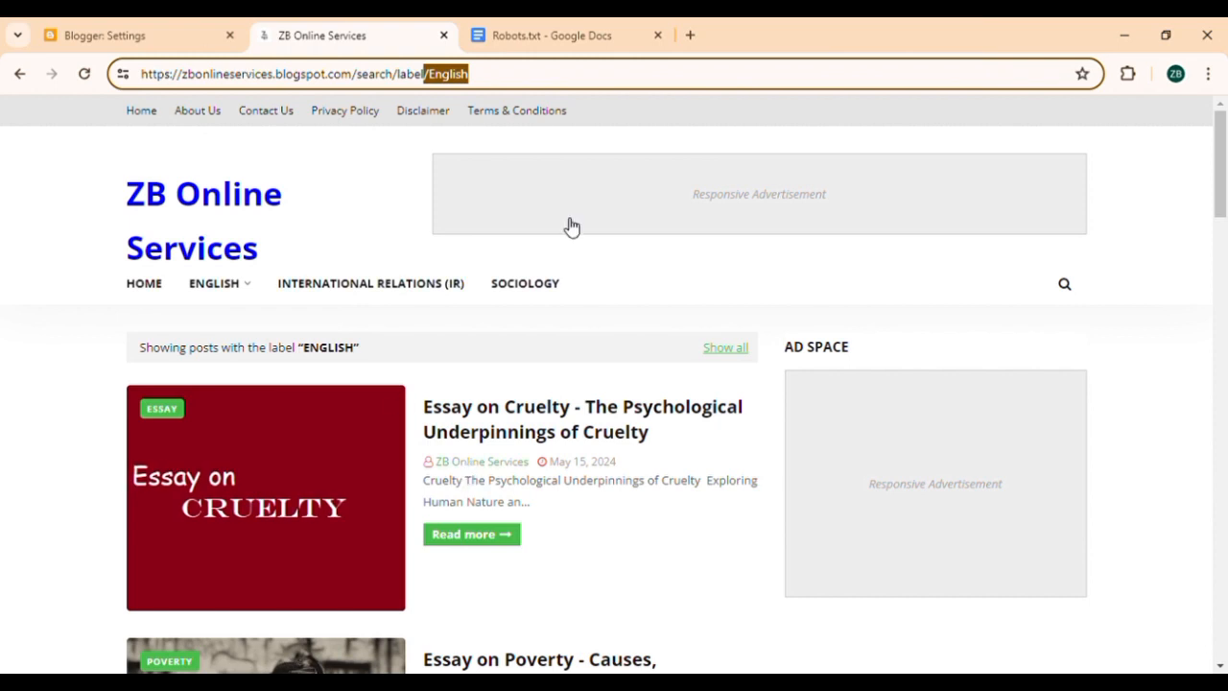
left_click(146, 29)
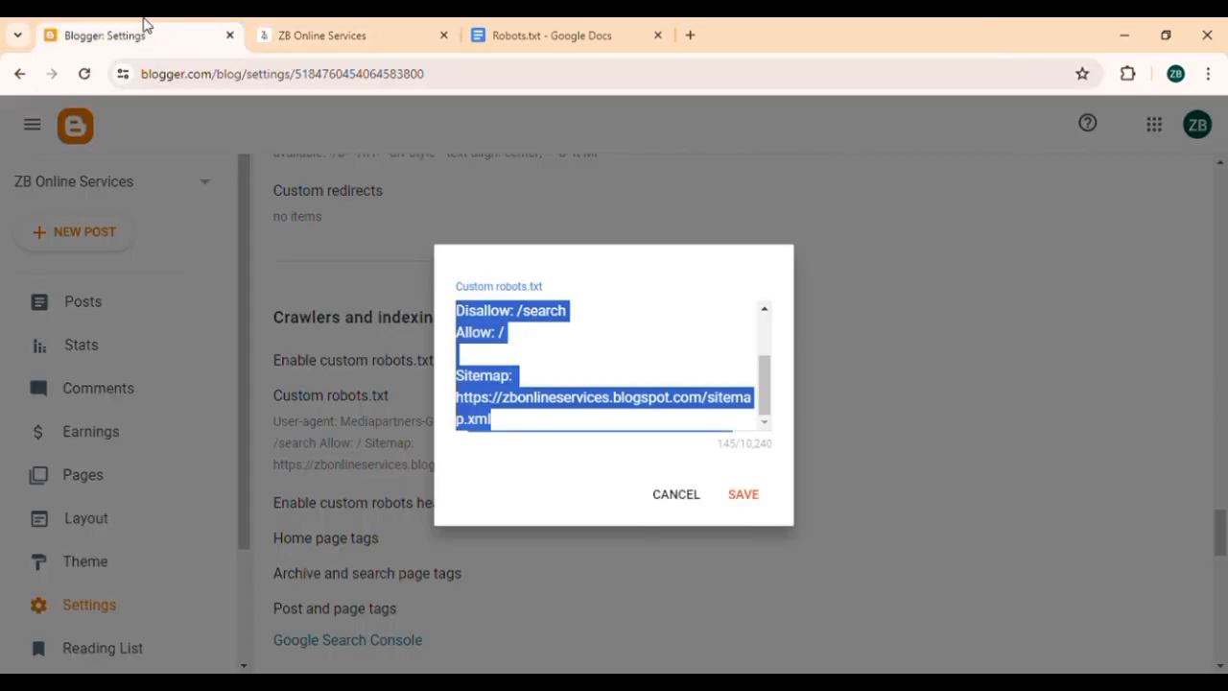
left_click(693, 495)
left_click(107, 534)
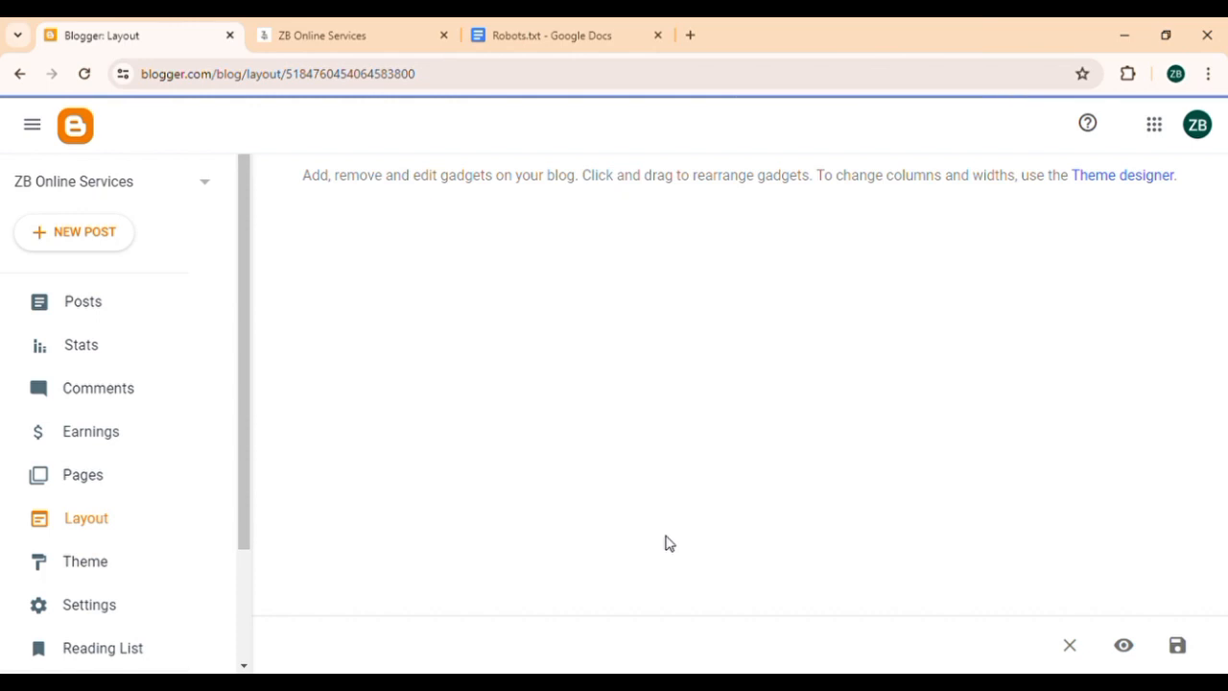
scroll(670, 543, "down", 2)
scroll(669, 543, "down", 3)
left_click(932, 443)
scroll(550, 497, "down", 4)
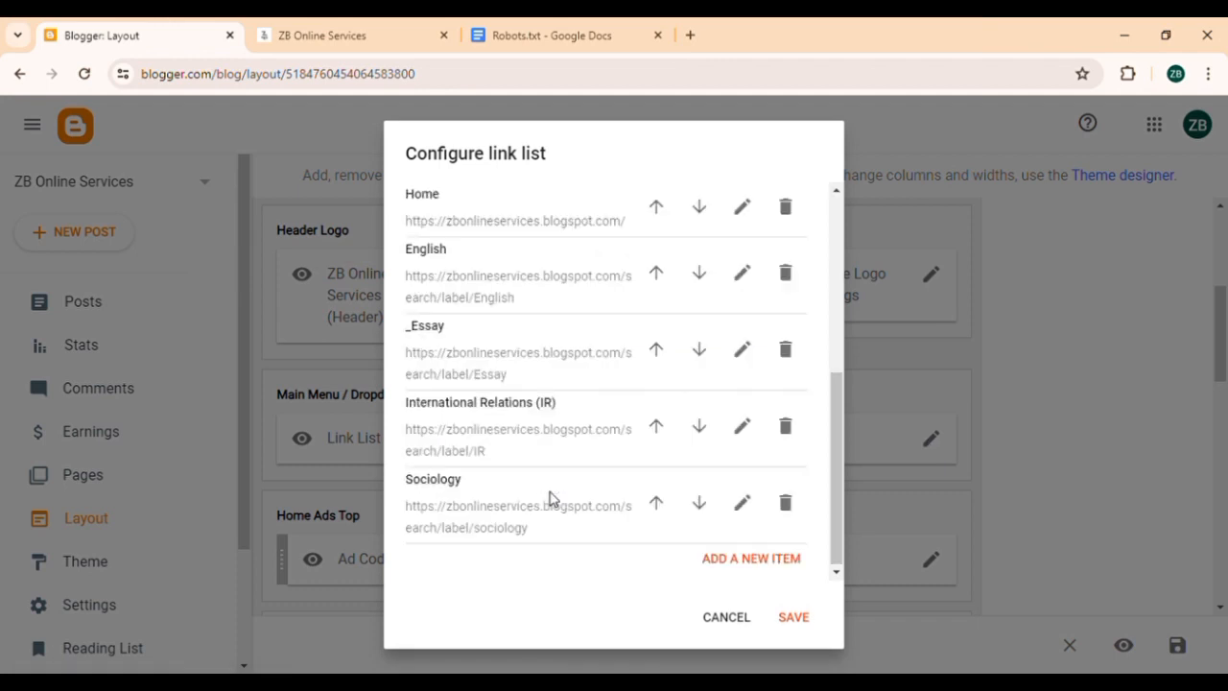
Add a new item to the main menu link list with the site name "__Short Stories"
left_click(750, 559)
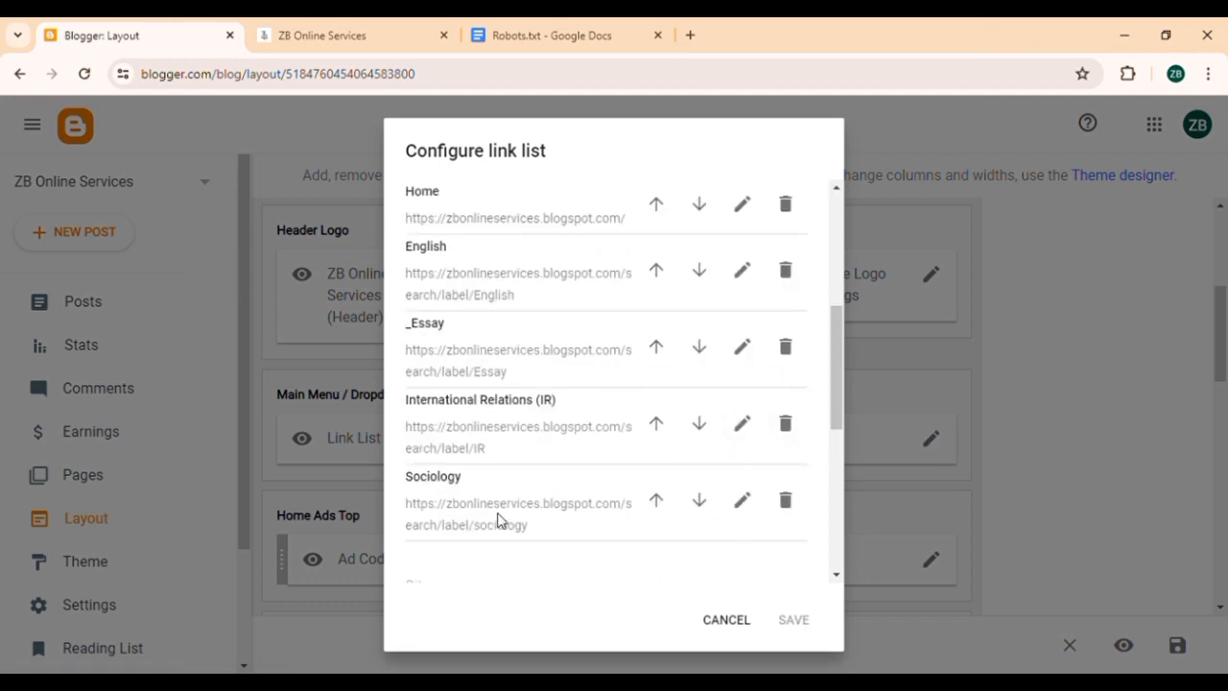
left_click(457, 469)
type("__Short")
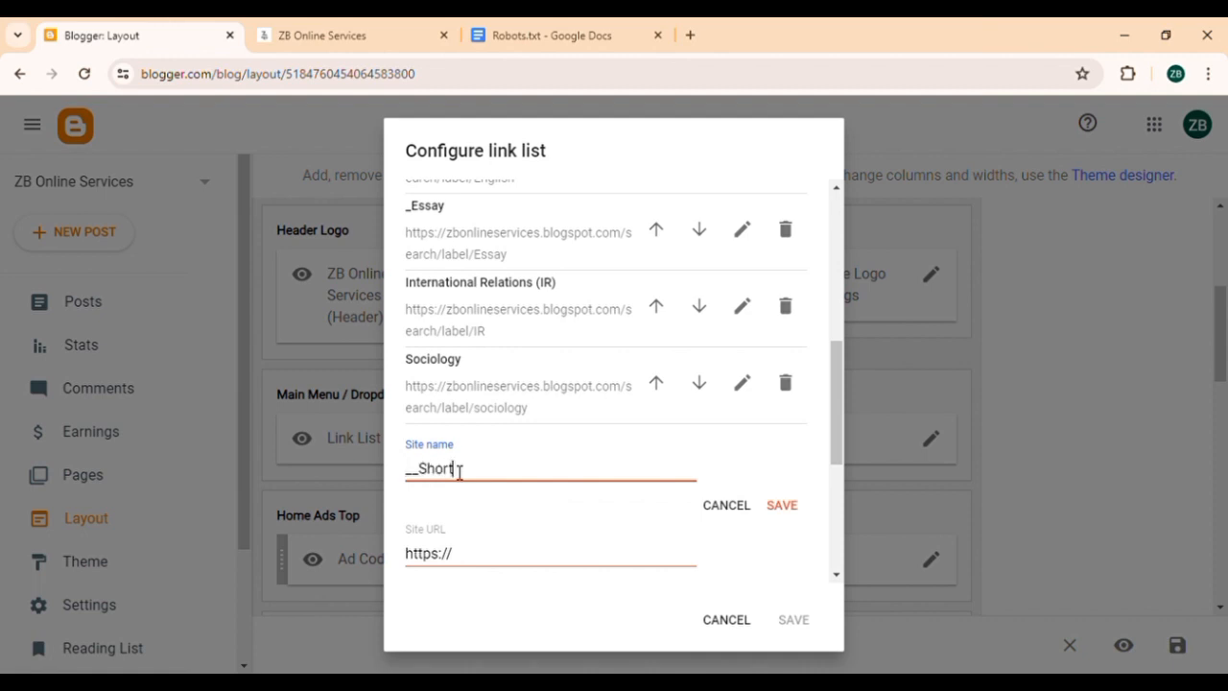
type(" Storei")
key("BackSpace")
key("BackSpace")
type("ies")
left_click(477, 562)
Open the blog's posts in a second Blogger tab and add the label "short stories" to the published Essay on Cruelty post
left_click(441, 75)
key("ctrl+c")
left_click(690, 35)
key("ctrl+v")
key("Return")
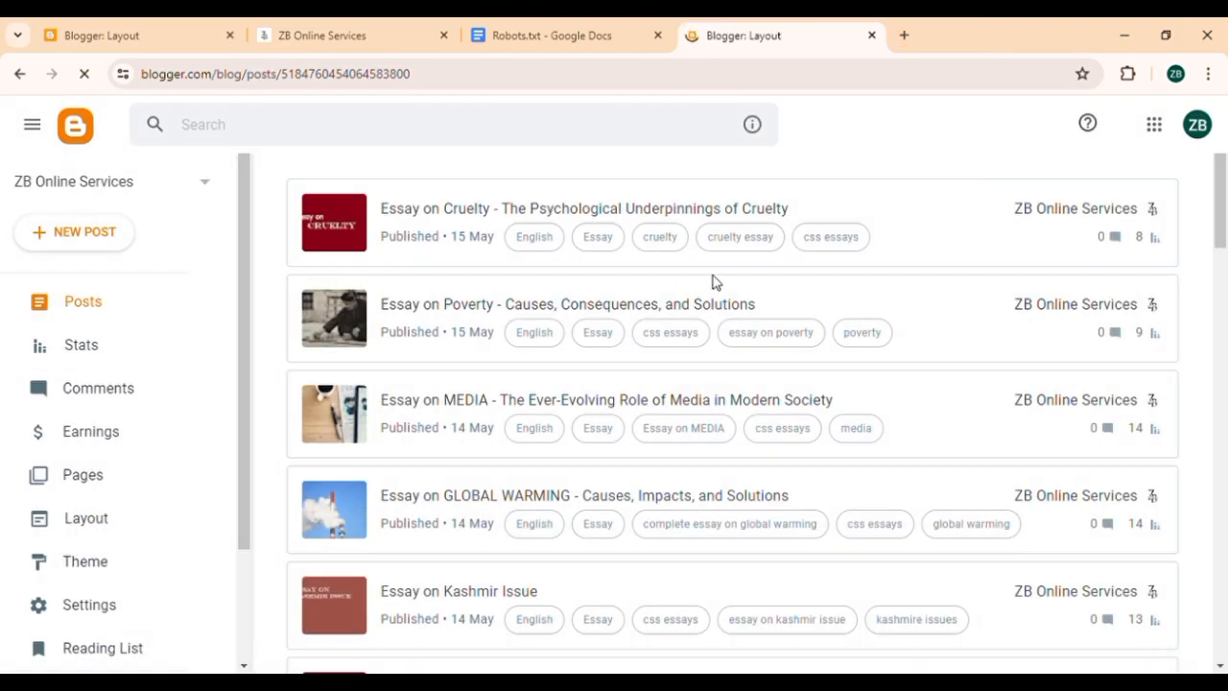
left_click(461, 279)
left_click(1198, 359)
type("short stories")
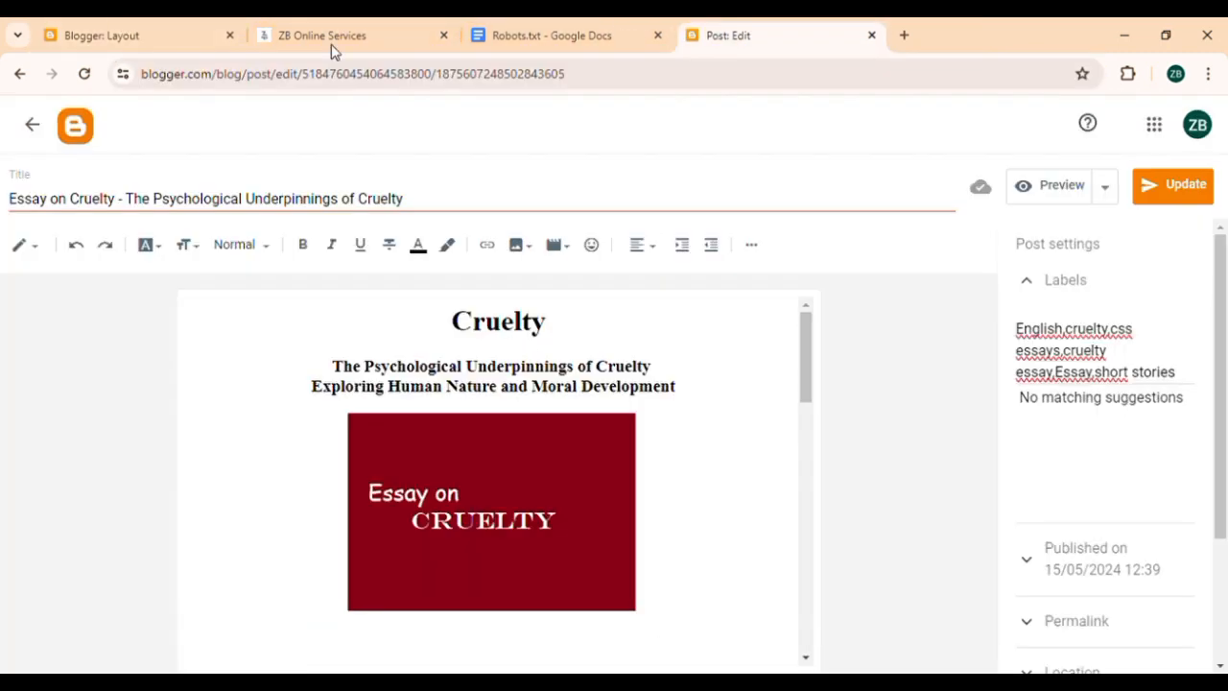
Open the Essay on Cruelty post on the blog, follow its "short stories" tag and copy the label page's address
left_click(331, 44)
left_click(534, 432)
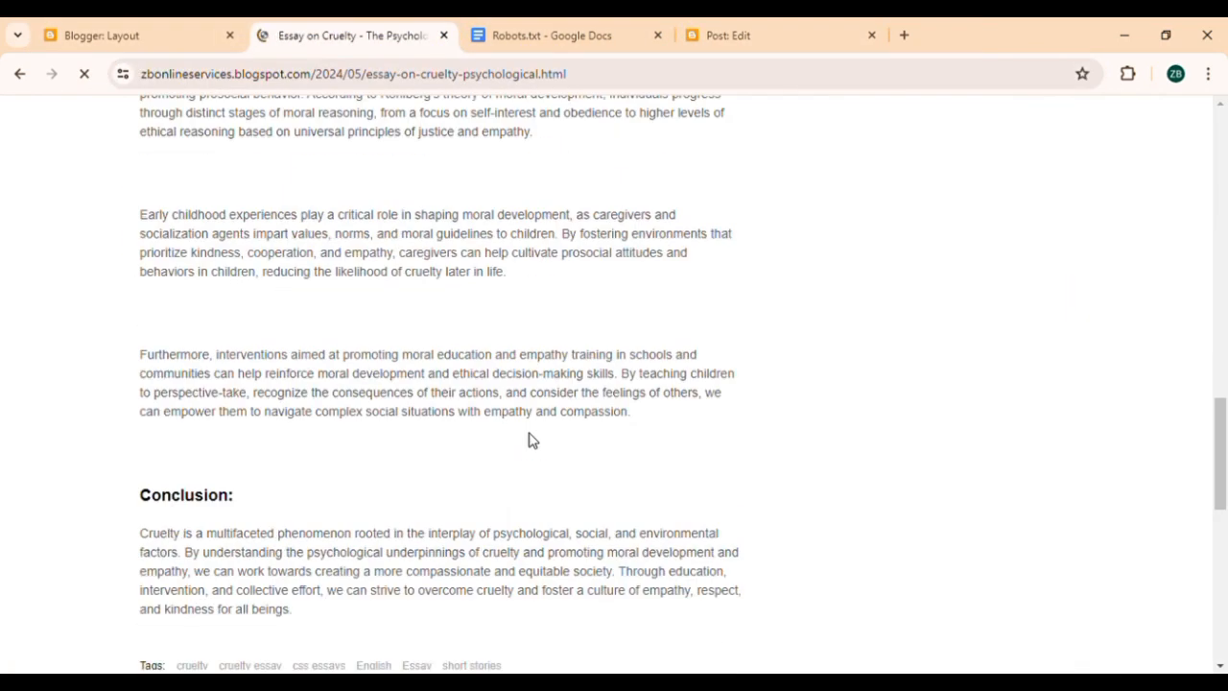
scroll(534, 439, "down", 4)
left_click(487, 306)
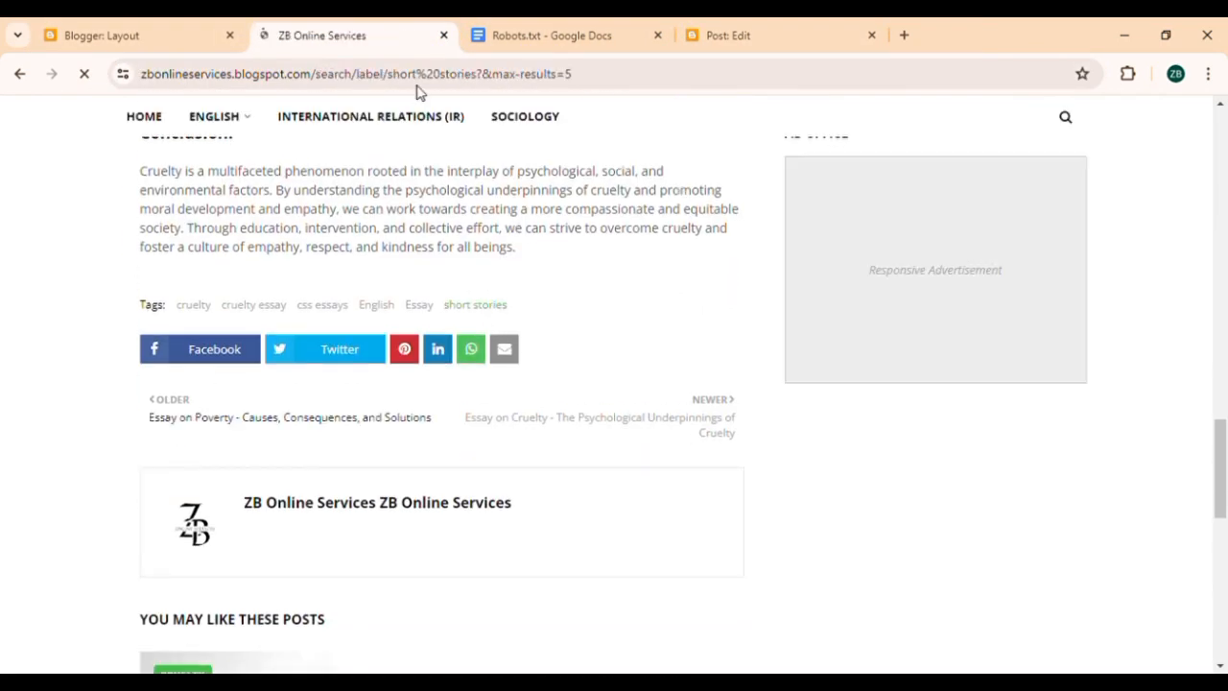
left_click(473, 77)
left_click_drag(475, 77, 97, 80)
Give the "__Short Stories" link the copied short%20stories label address, place it directly below "_Essay" and save the link list
left_click(487, 566)
key("ctrl+v")
left_click(782, 505)
scroll(672, 508, "up", 10)
scroll(442, 263, "down", 10)
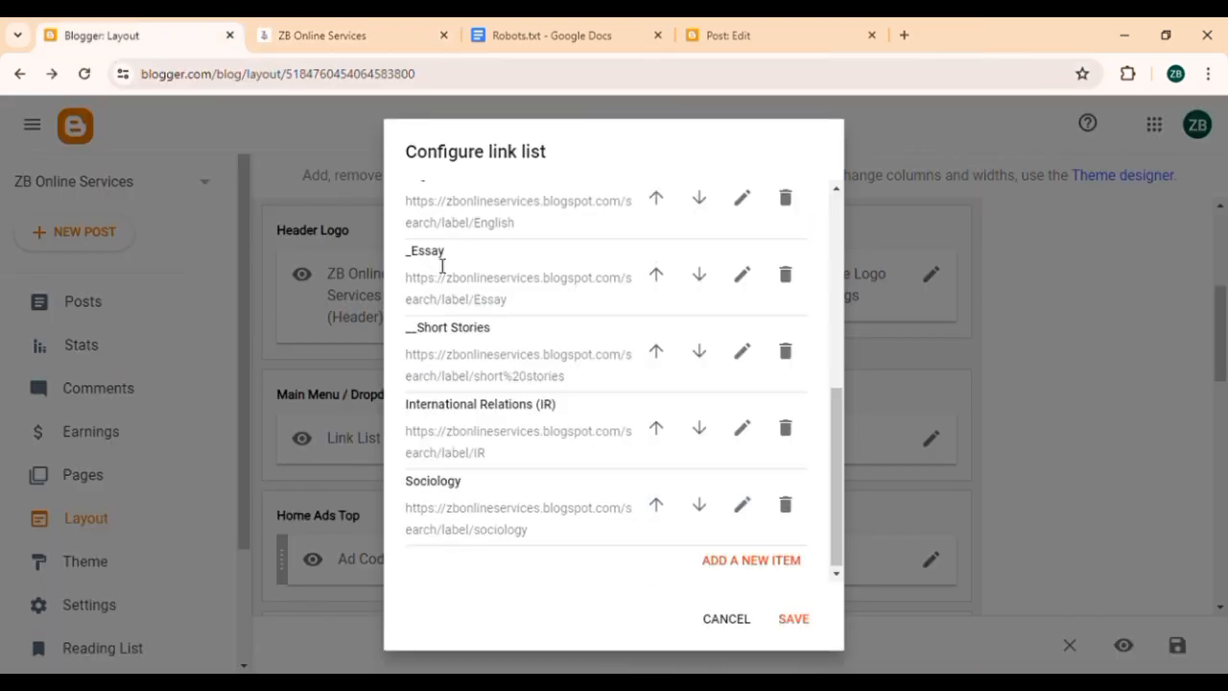
left_click(795, 619)
Reload the blog, go to its home page and check the Essay submenu under English
left_click(321, 36)
left_click(84, 75)
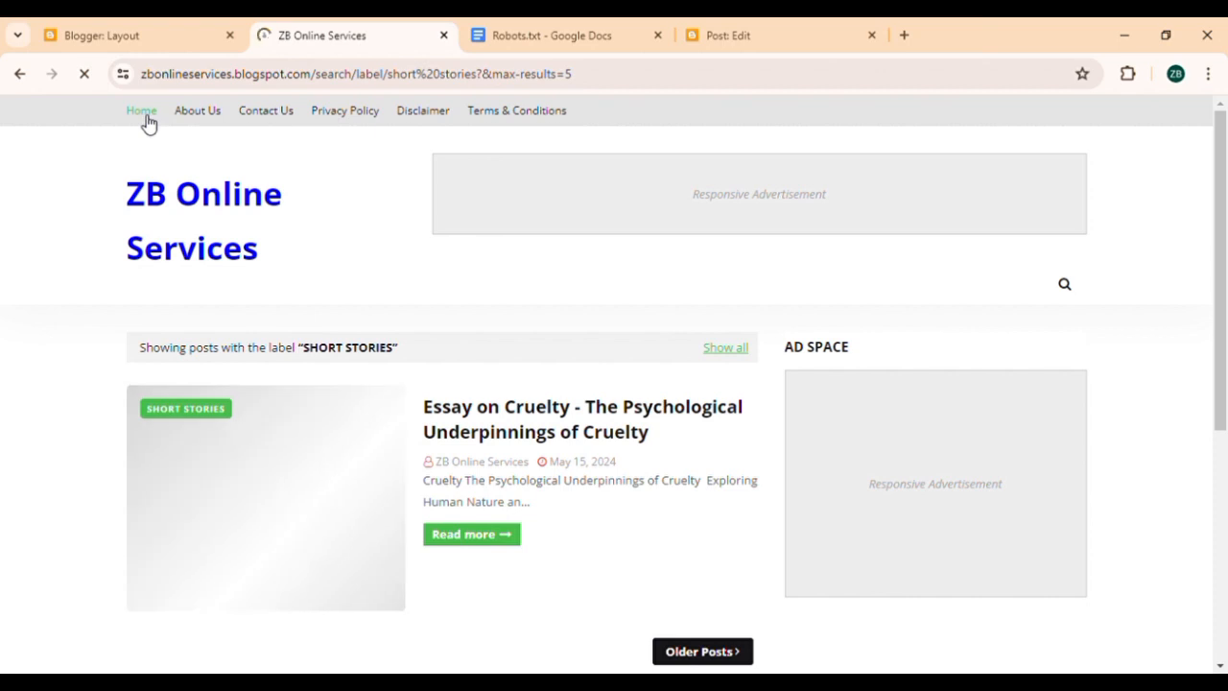
left_click(147, 115)
mouse_move(220, 285)
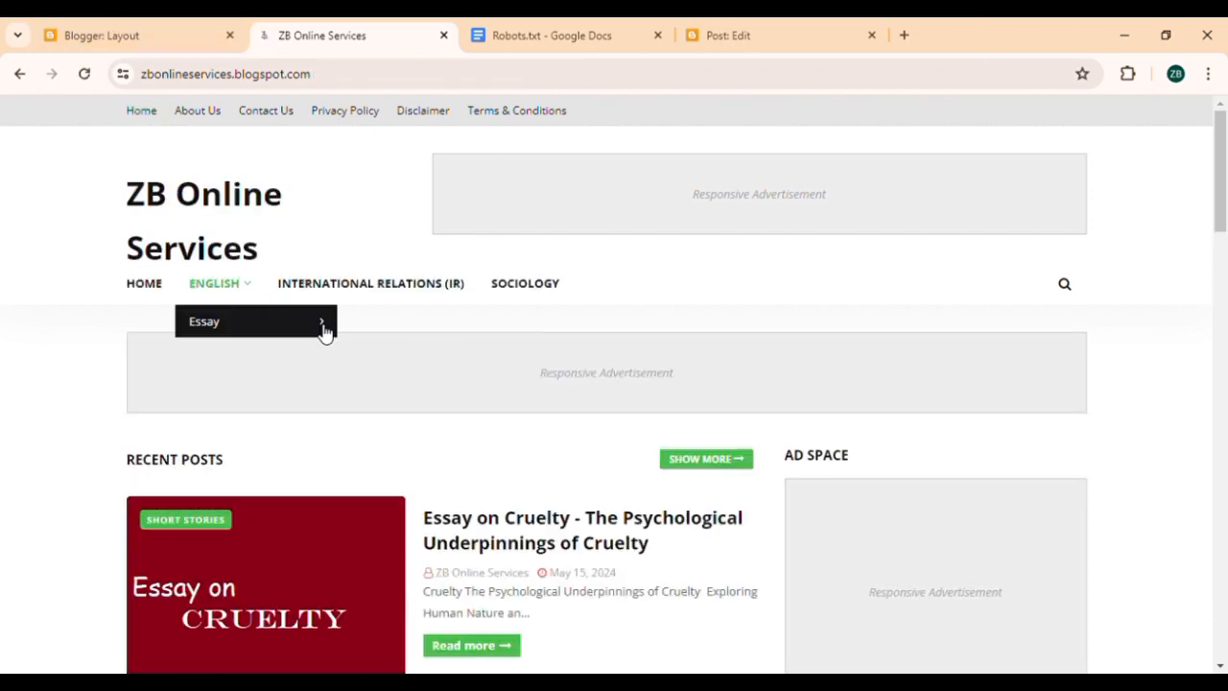
mouse_move(322, 326)
Rename the "__Short Stories" menu link to "_Short Stories", then save the link list and the layout
key("ctrl+shift+Tab")
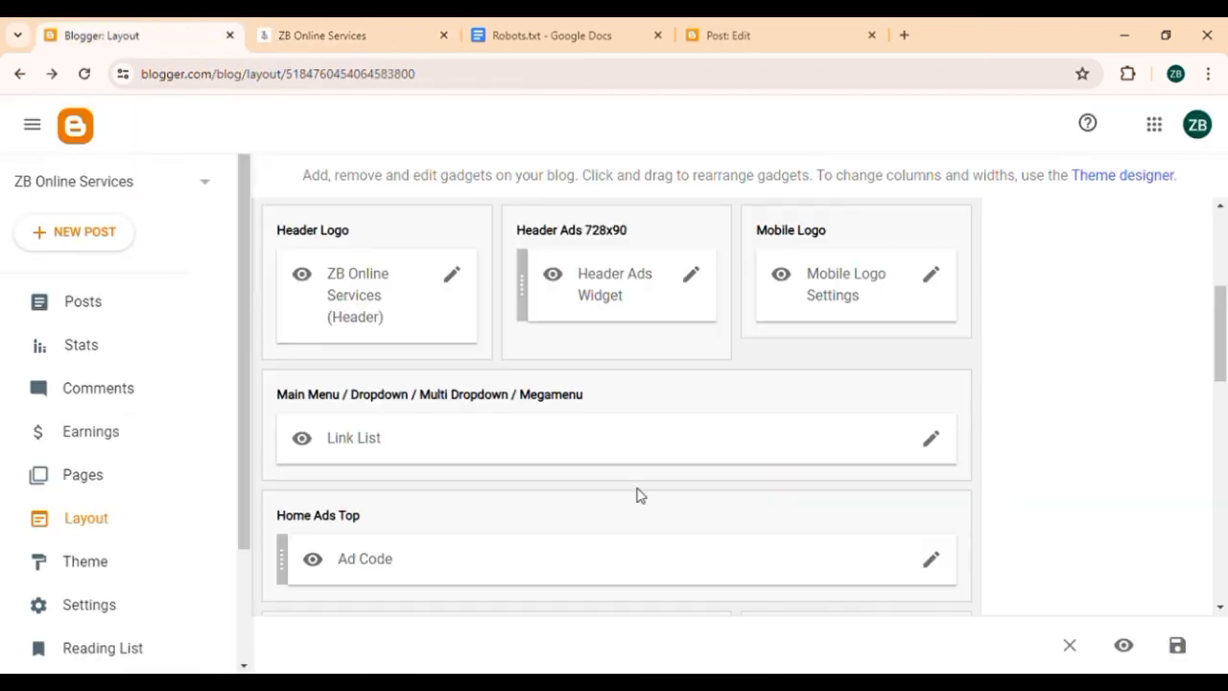
left_click(926, 440)
scroll(746, 357, "down", 10)
left_click(745, 353)
left_click(416, 351)
key("BackSpace")
left_click(790, 400)
left_click(797, 622)
left_click(1179, 648)
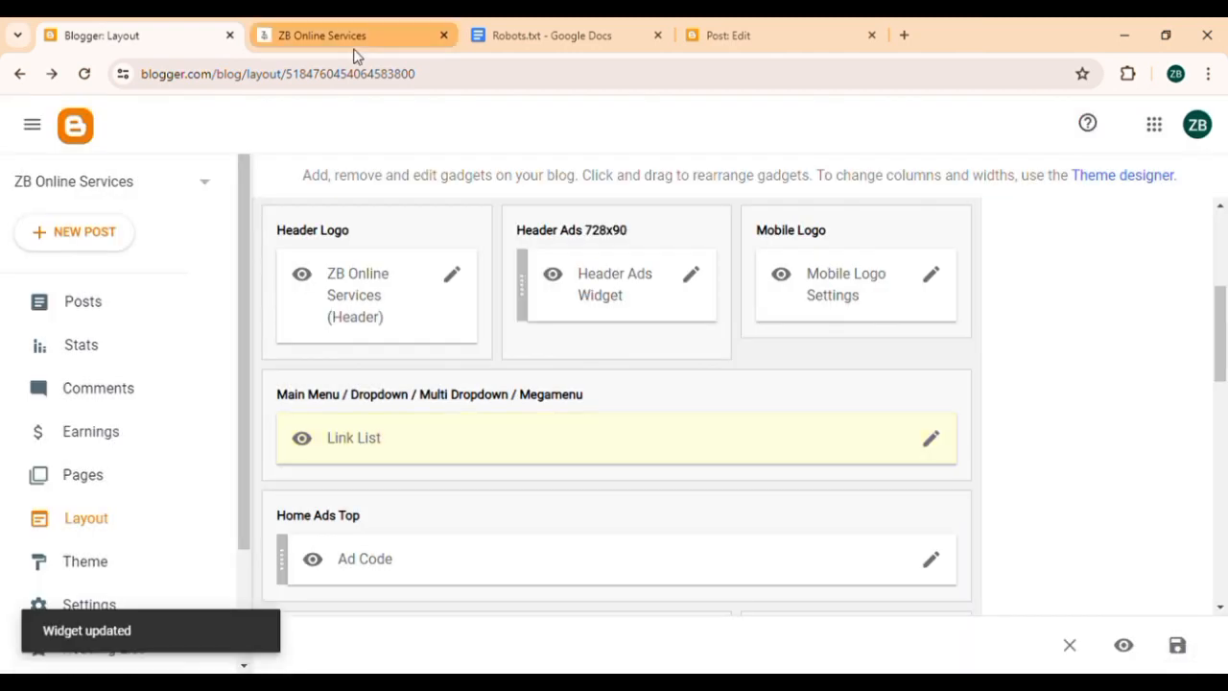
Reload the blog's home page and check the English dropdown for the Short Stories entry
left_click(356, 38)
left_click(84, 74)
mouse_move(240, 280)
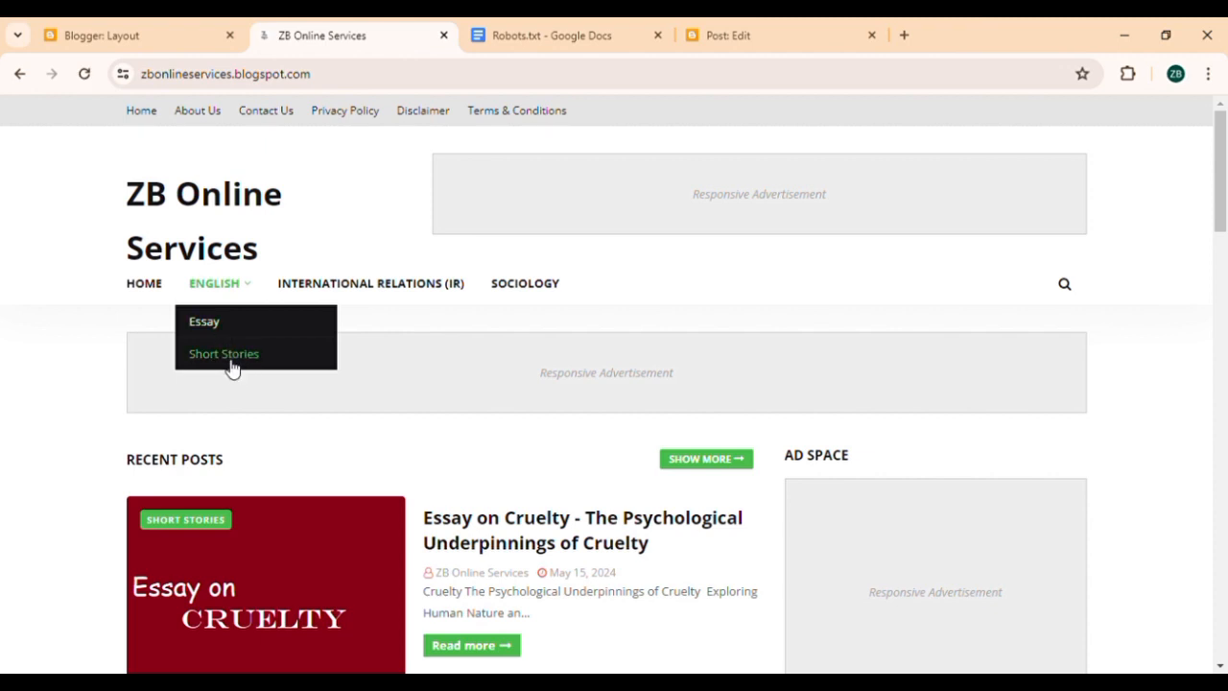
Compare the "Disallow: /English/" rule in the Robots.txt document with the blog's English dropdown entries
left_click(485, 38)
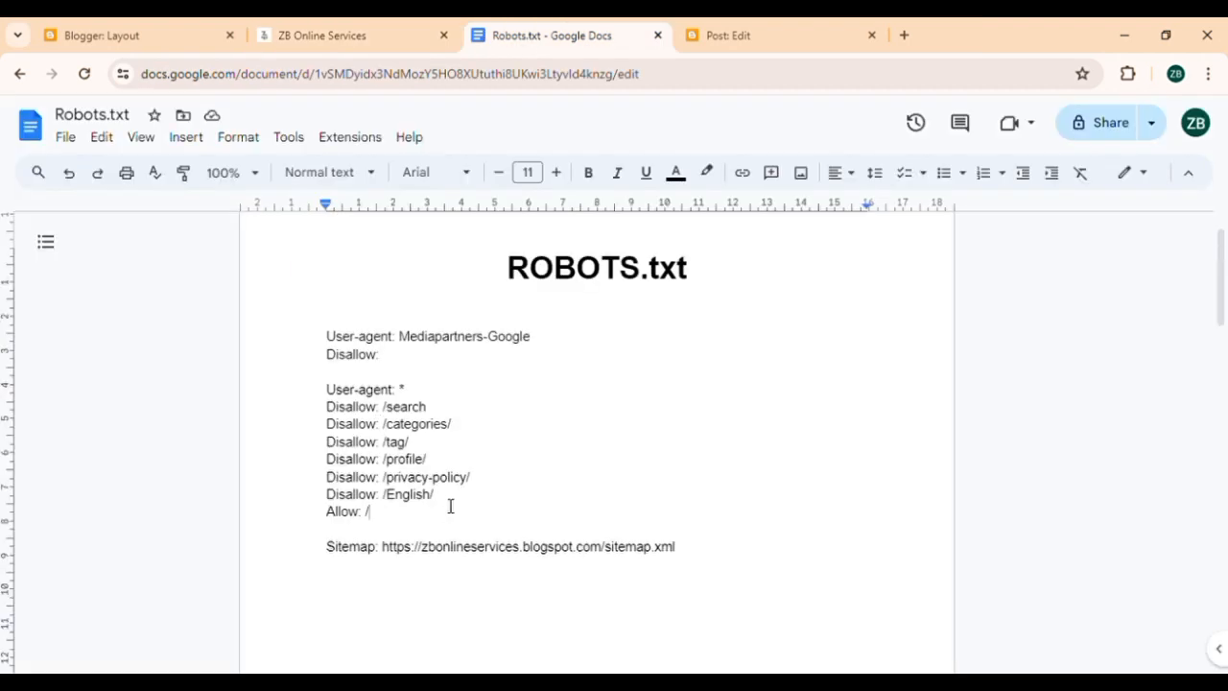
double_click(422, 495)
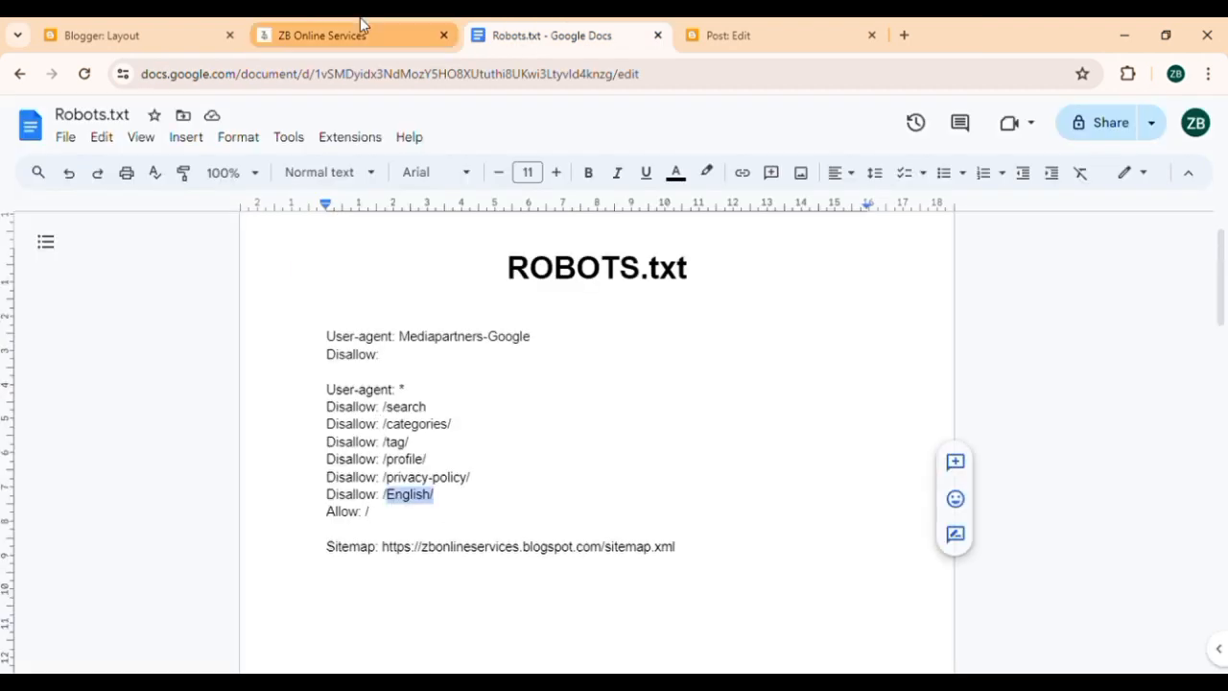
left_click(362, 27)
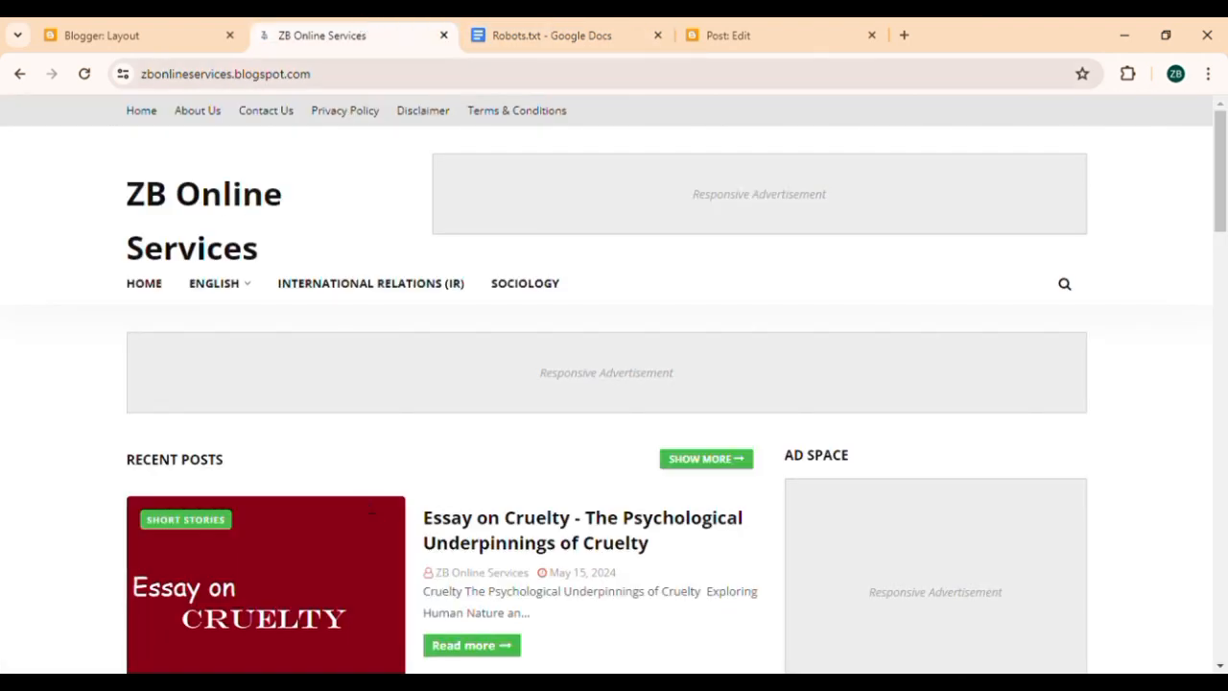
key("ctrl+Tab")
left_click(348, 23)
mouse_move(240, 295)
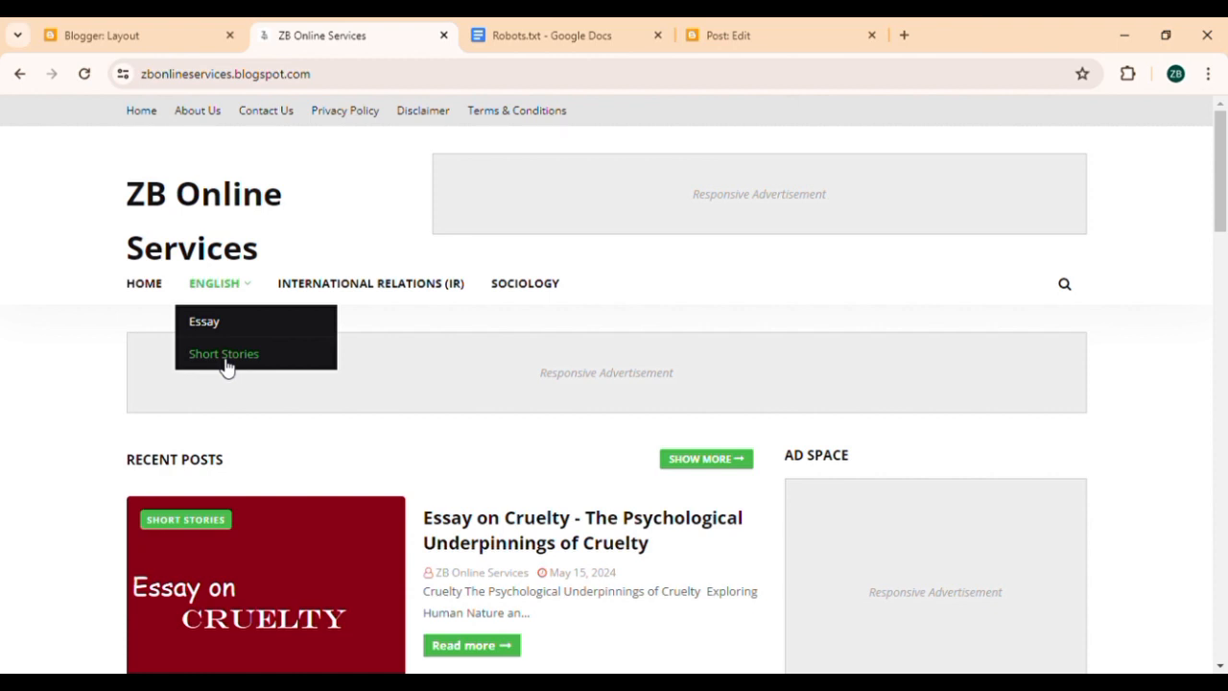
left_click(530, 21)
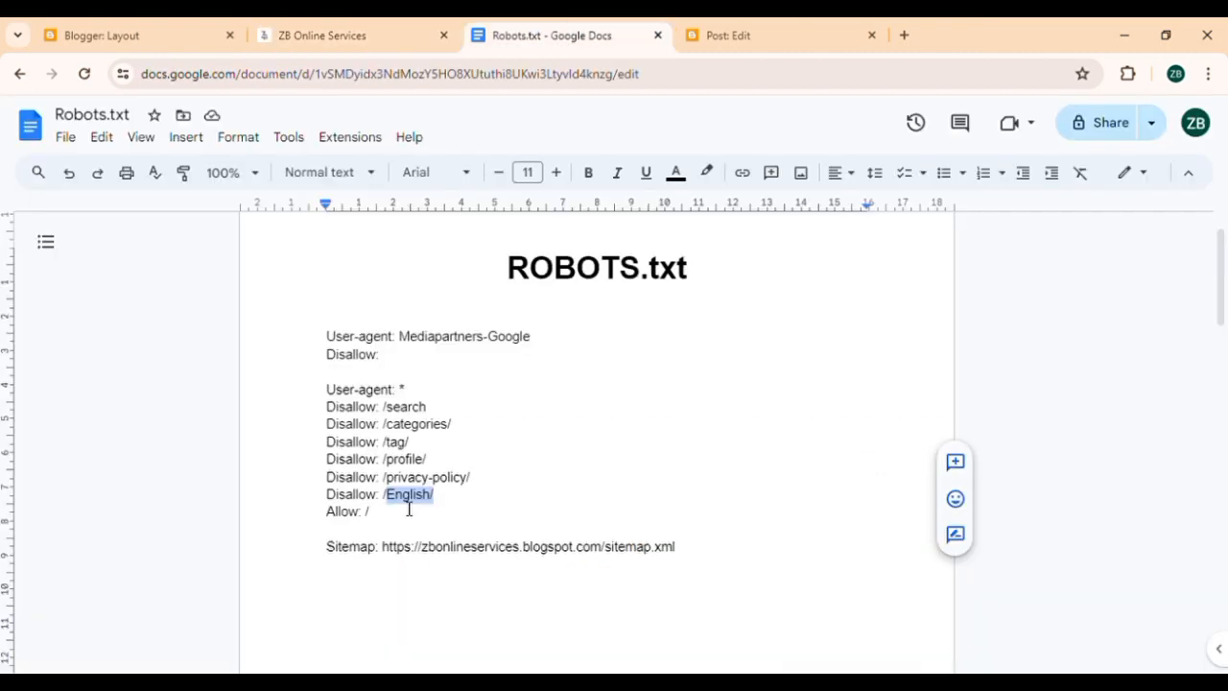
Extend the allow rule in the Robots.txt document to "Allow: /English/short stories"
left_click(402, 518)
type("English/")
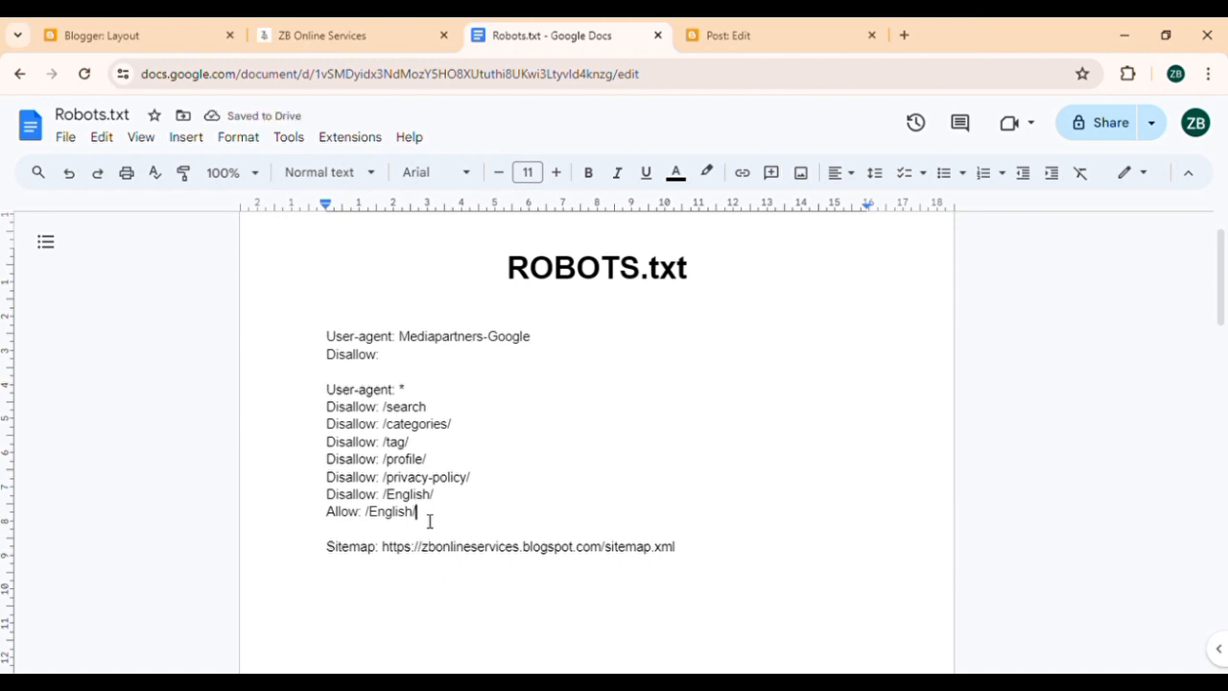
double_click(377, 519)
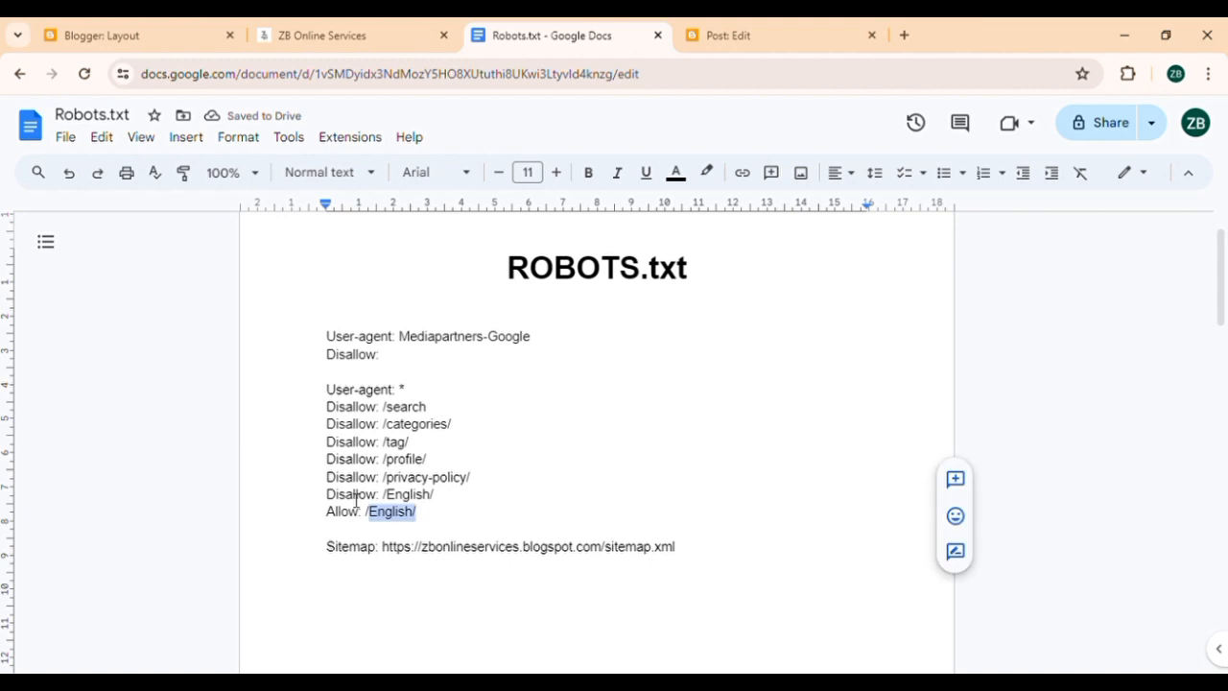
left_click(443, 518)
left_click(287, 29)
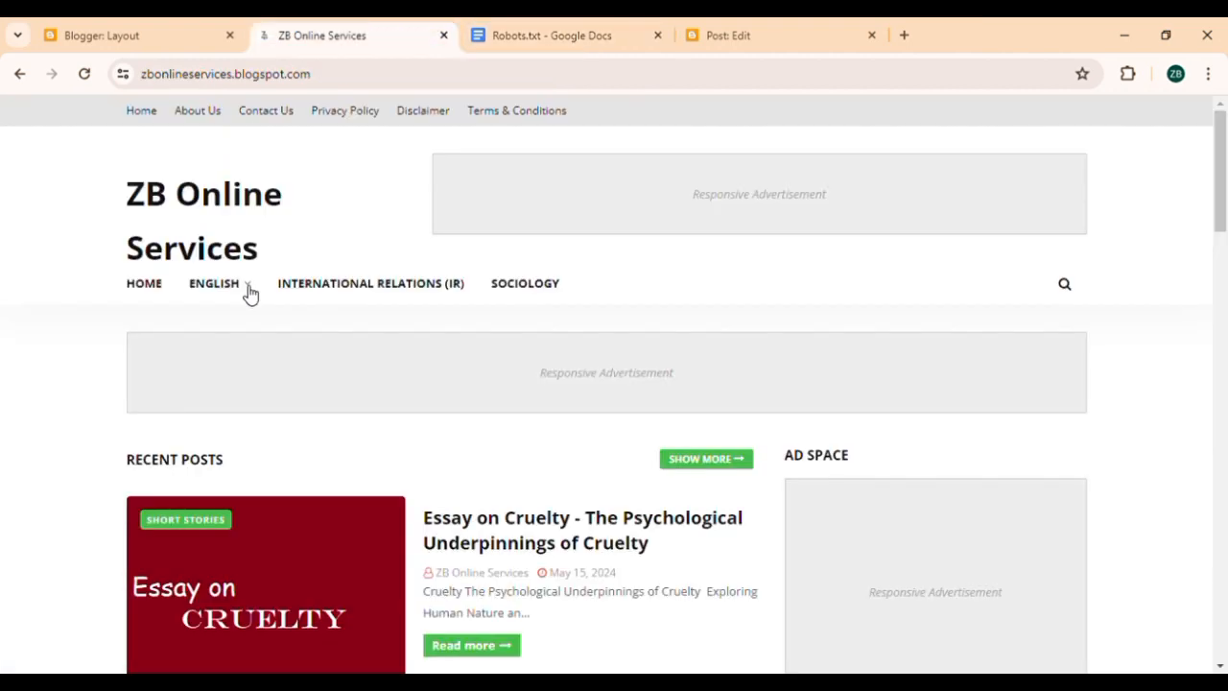
left_click(518, 25)
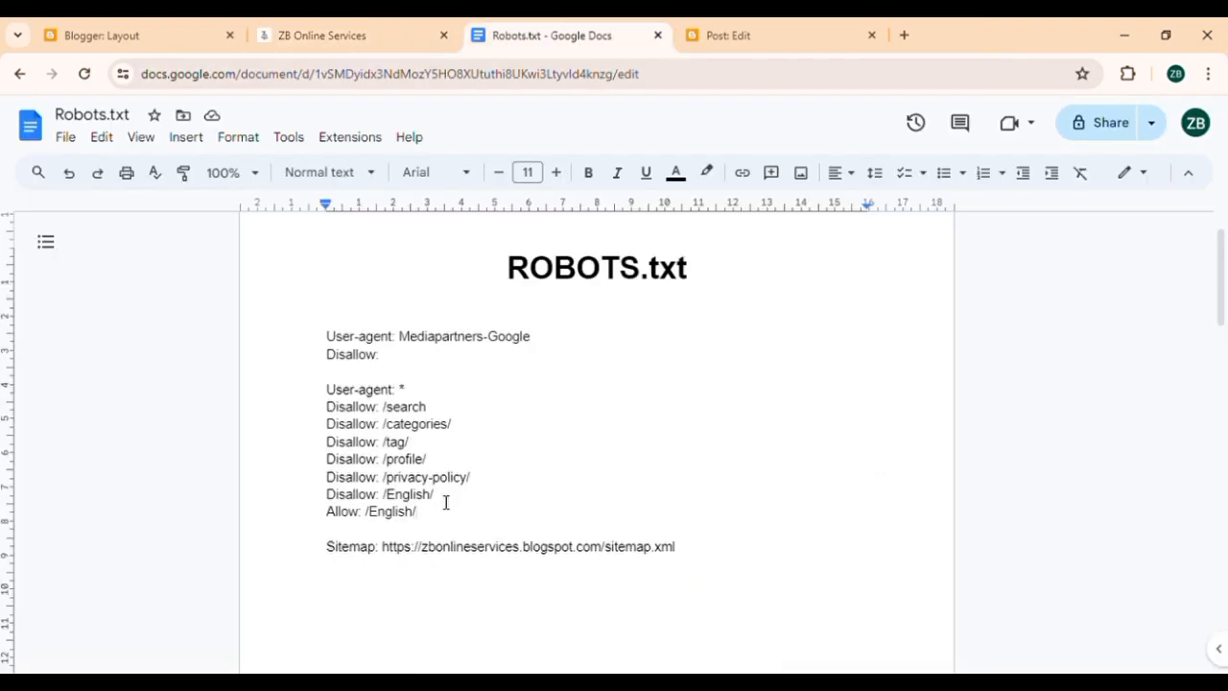
type("short stories")
Compare the "Allow: /English/short stories" rule with "Disallow: /English/" and the Short Stories entry in the blog's English dropdown
left_click(357, 28)
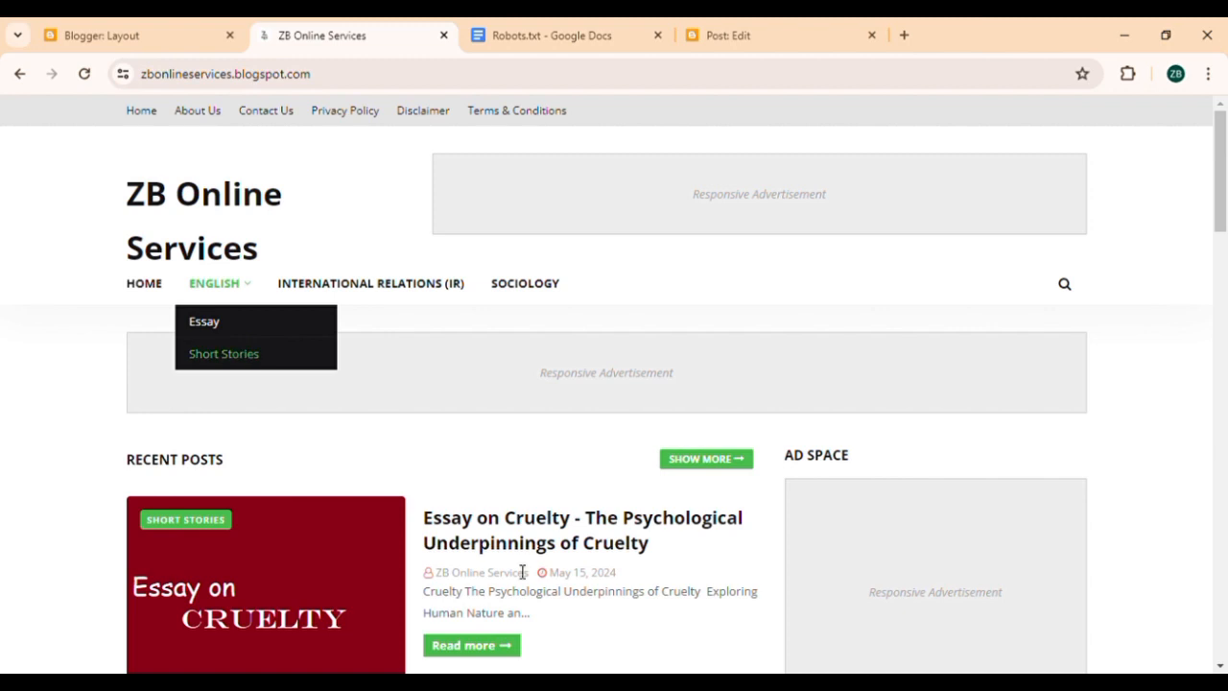
key("ctrl+Tab")
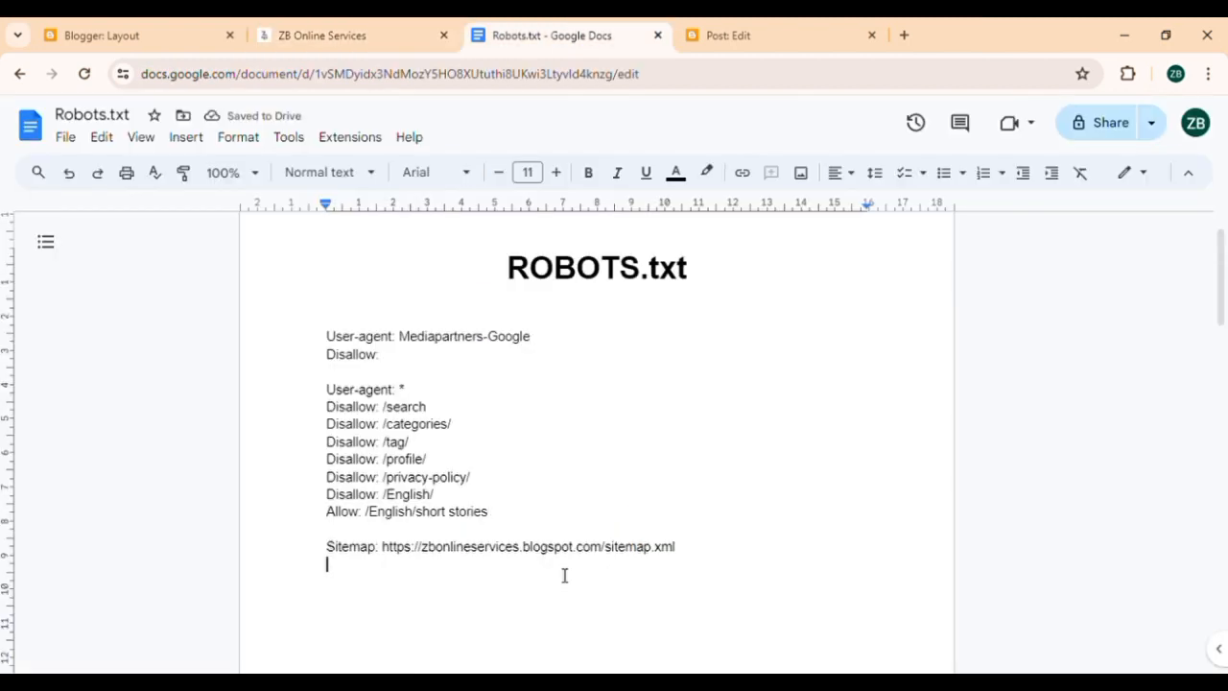
left_click(519, 499)
left_click(516, 511)
left_click_drag(444, 499, 380, 499)
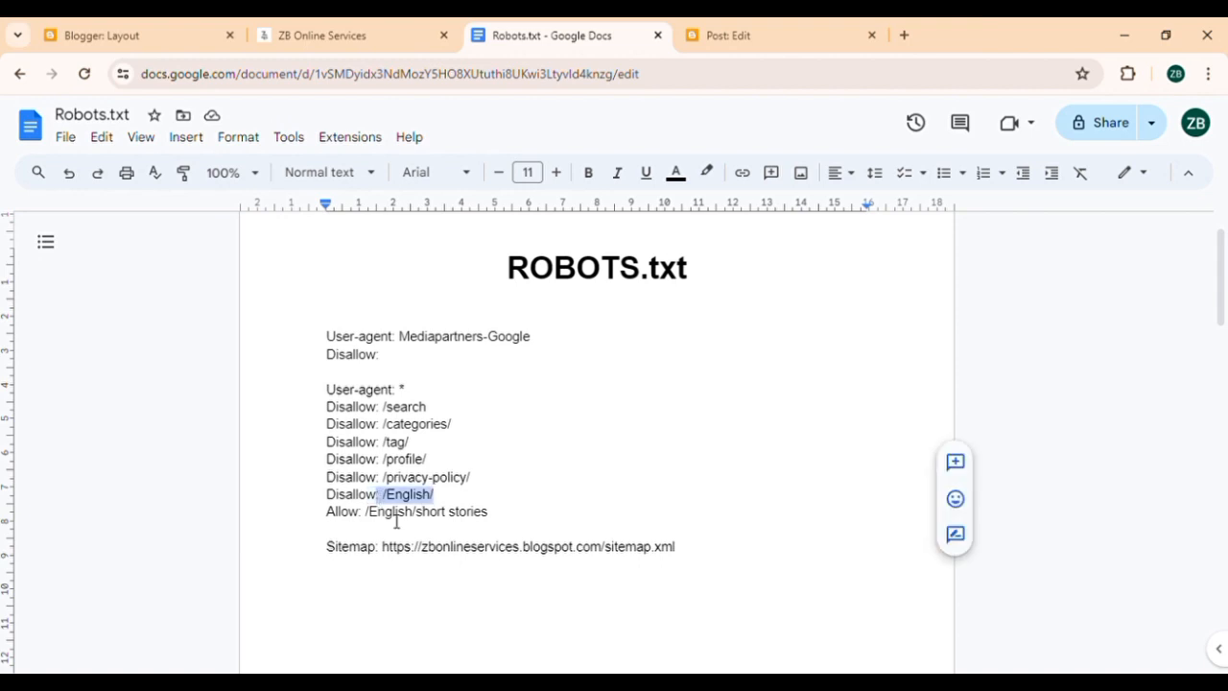
left_click(398, 518)
left_click_drag(507, 520, 426, 516)
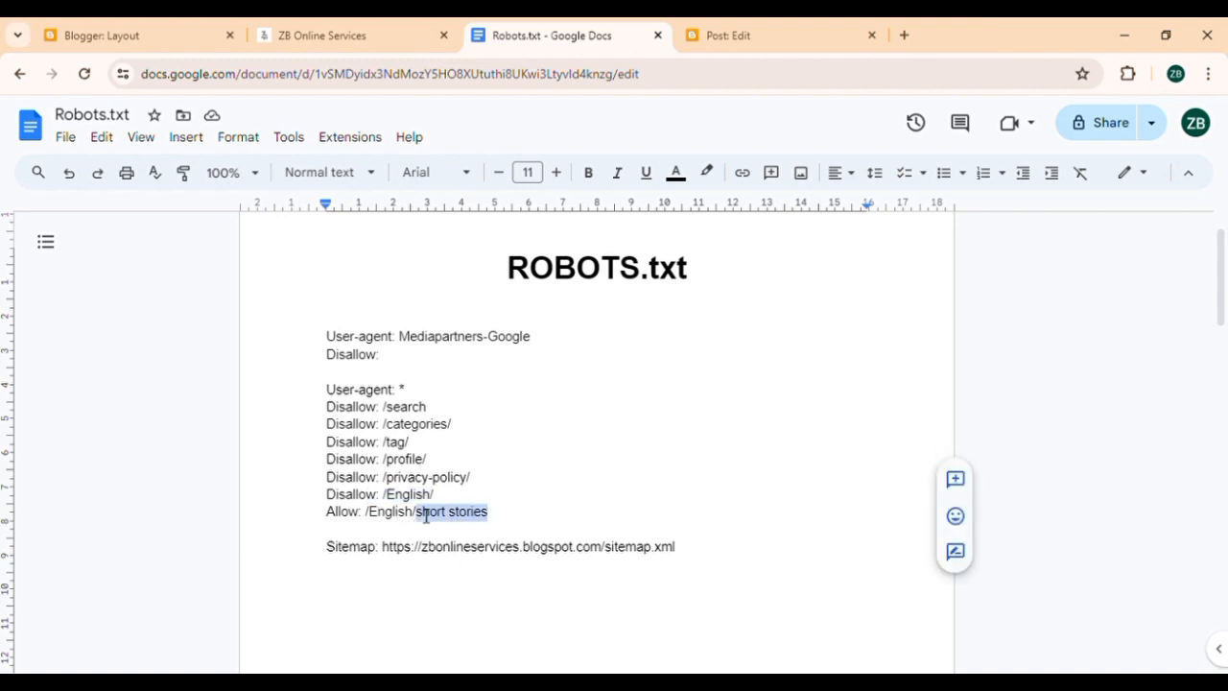
left_click(485, 550)
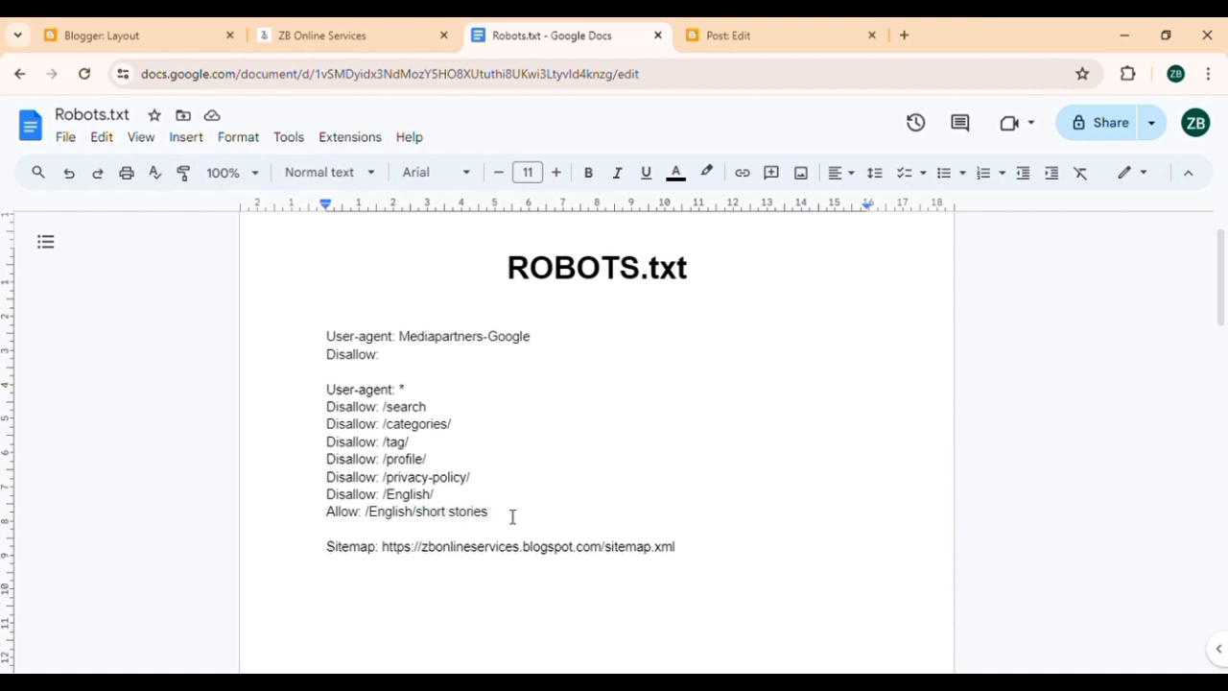
left_click_drag(439, 513, 319, 487)
left_click(493, 518)
left_click_drag(488, 513, 380, 518)
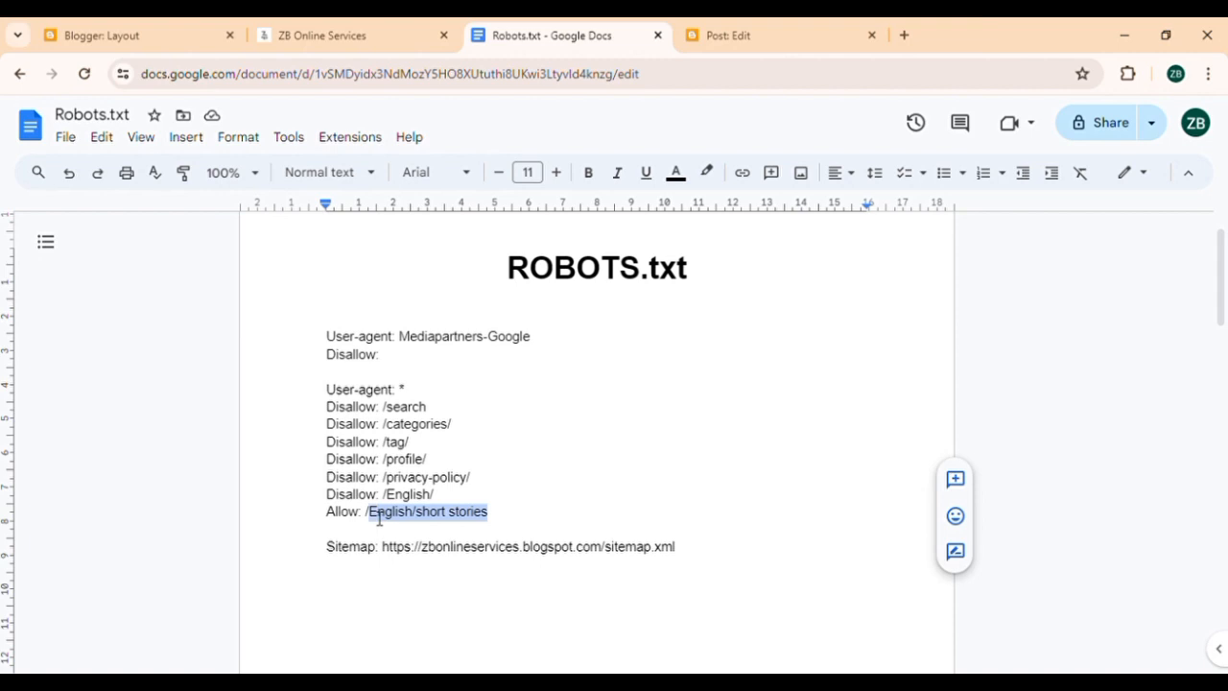
double_click(380, 516)
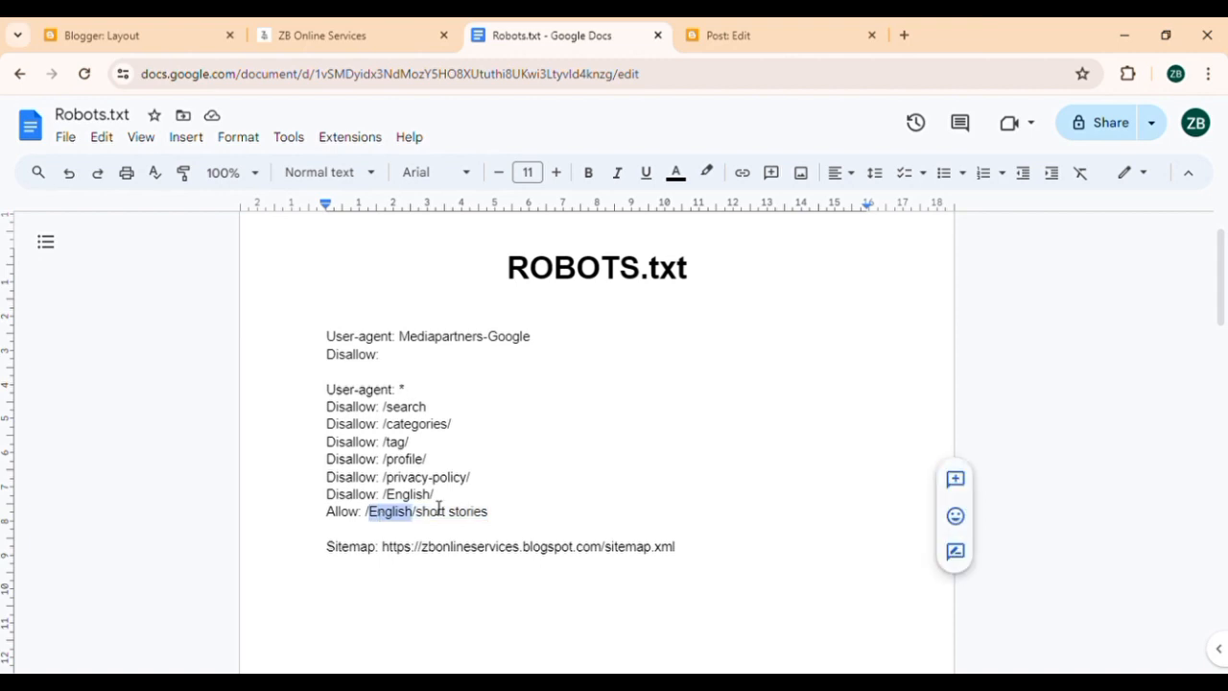
Review the complete robots.txt text from the first User-agent line through the Sitemap line
left_click(714, 548)
left_click_drag(714, 550, 335, 346)
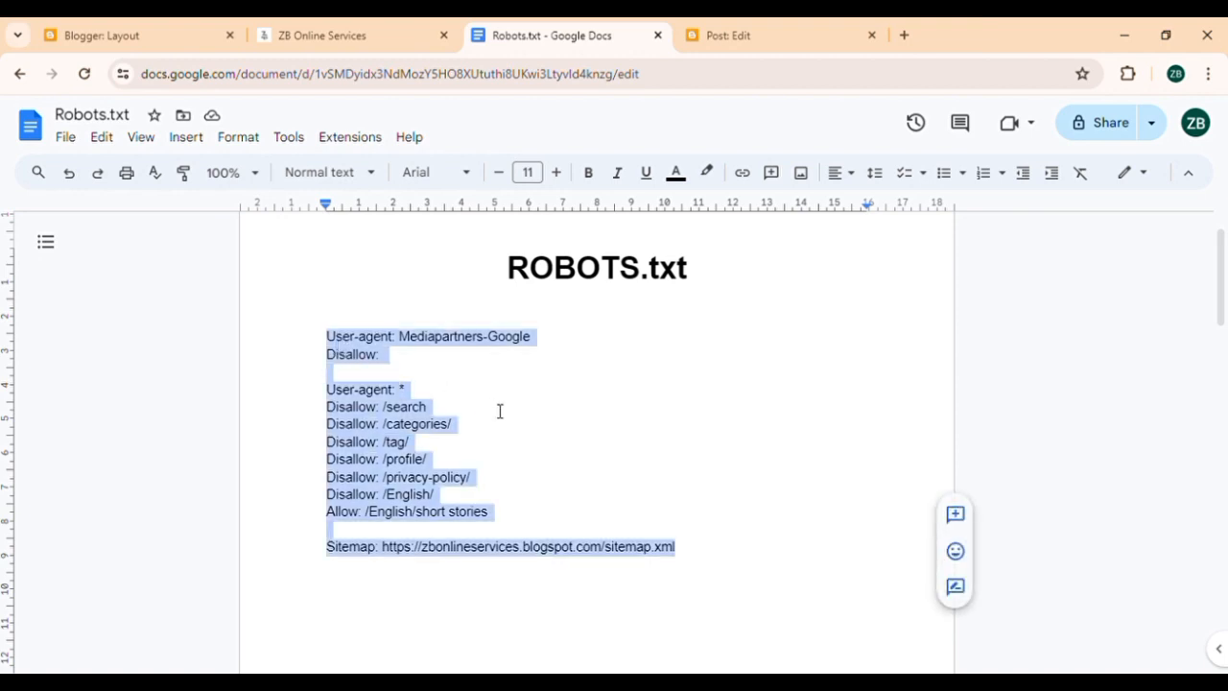
left_click(500, 411)
left_click(496, 478)
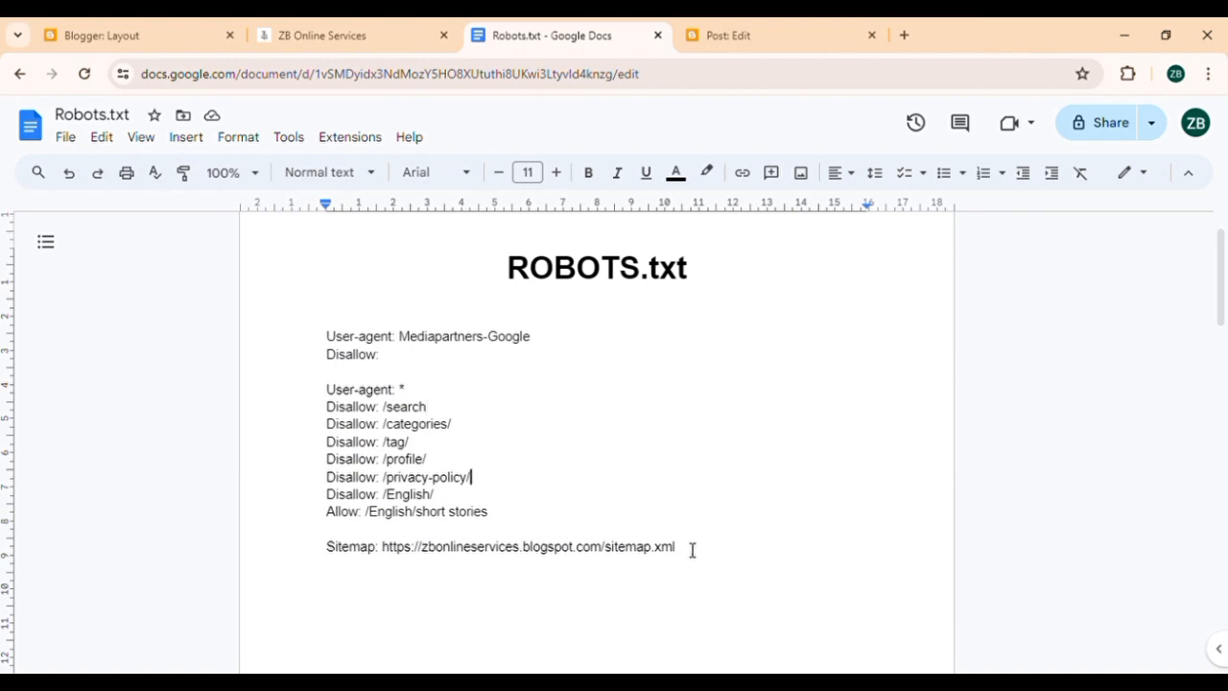
Open the custom robots.txt text for editing in the blog's Crawlers and indexing settings in Blogger
left_click(173, 25)
left_click(110, 559)
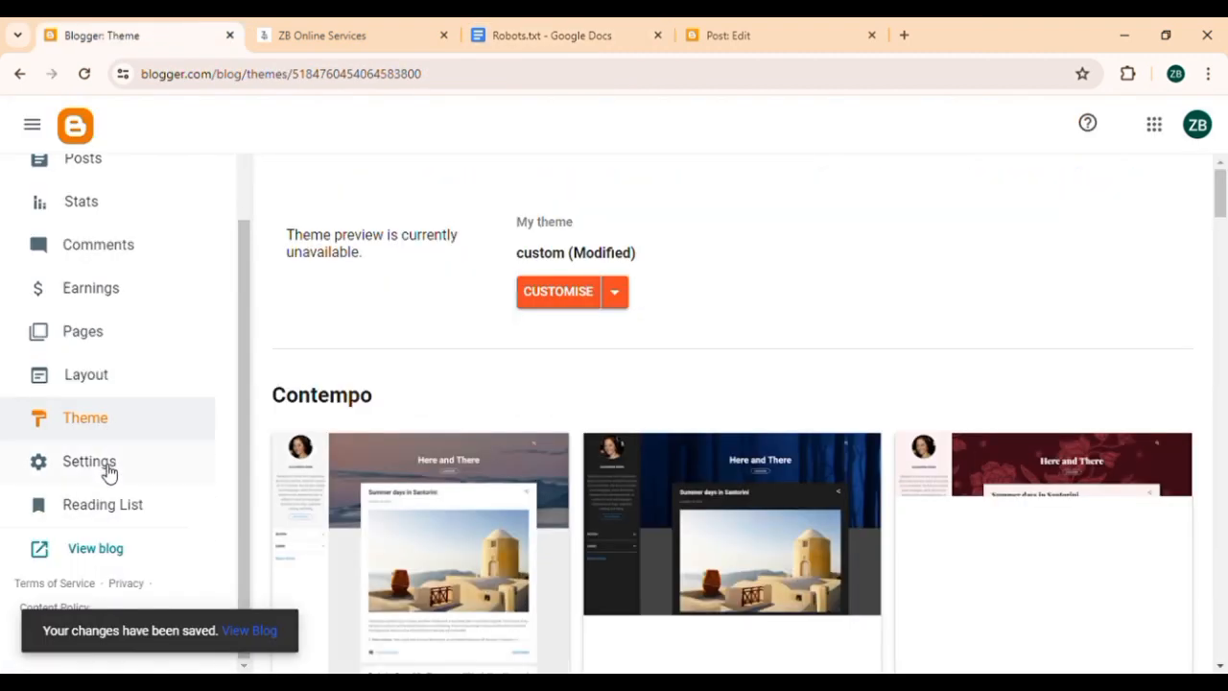
left_click(109, 471)
scroll(746, 454, "down", 20)
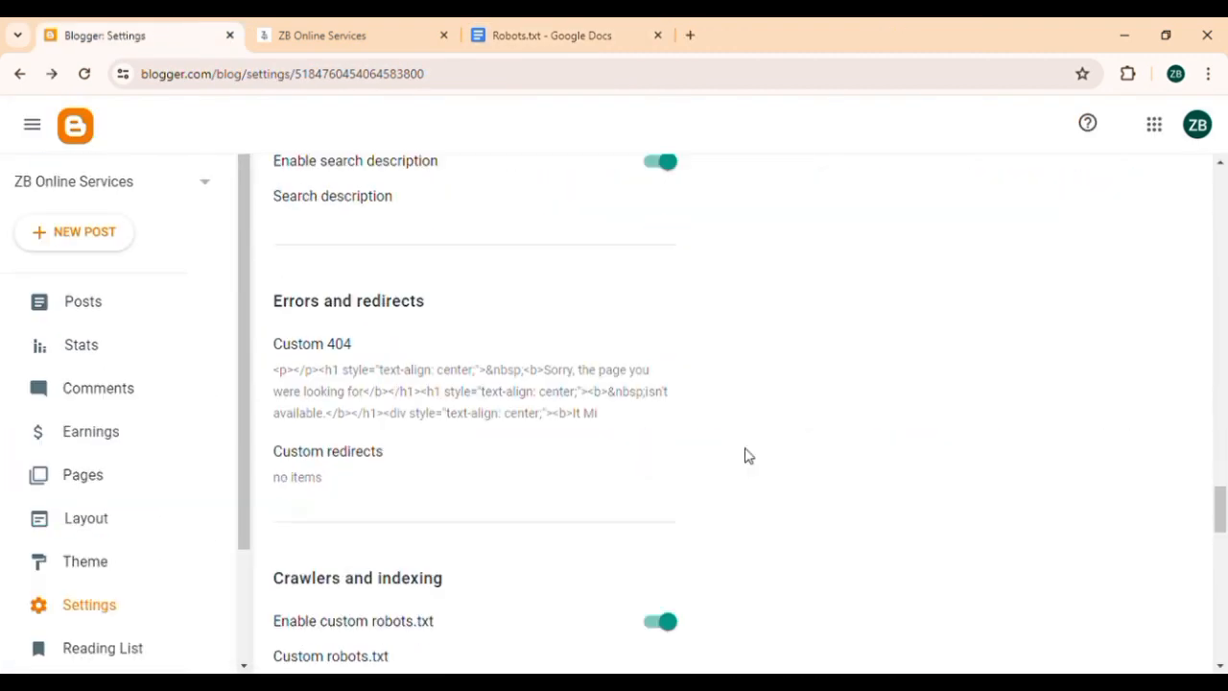
scroll(414, 305, "up", 2)
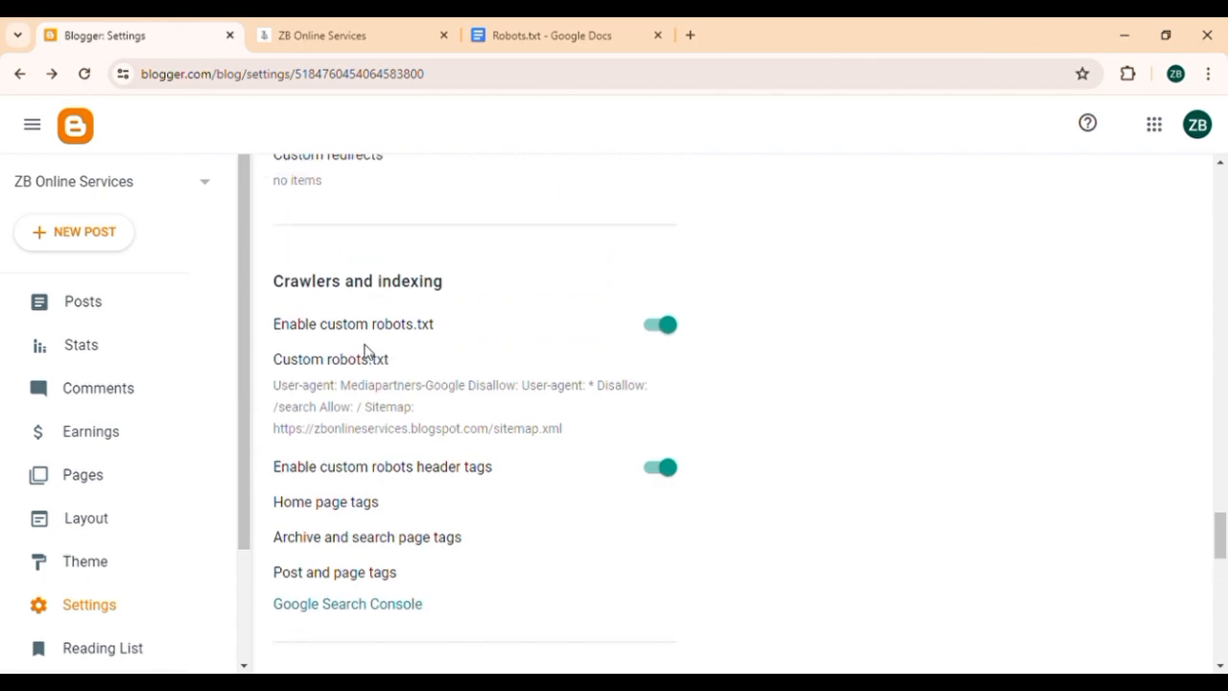
left_click(385, 405)
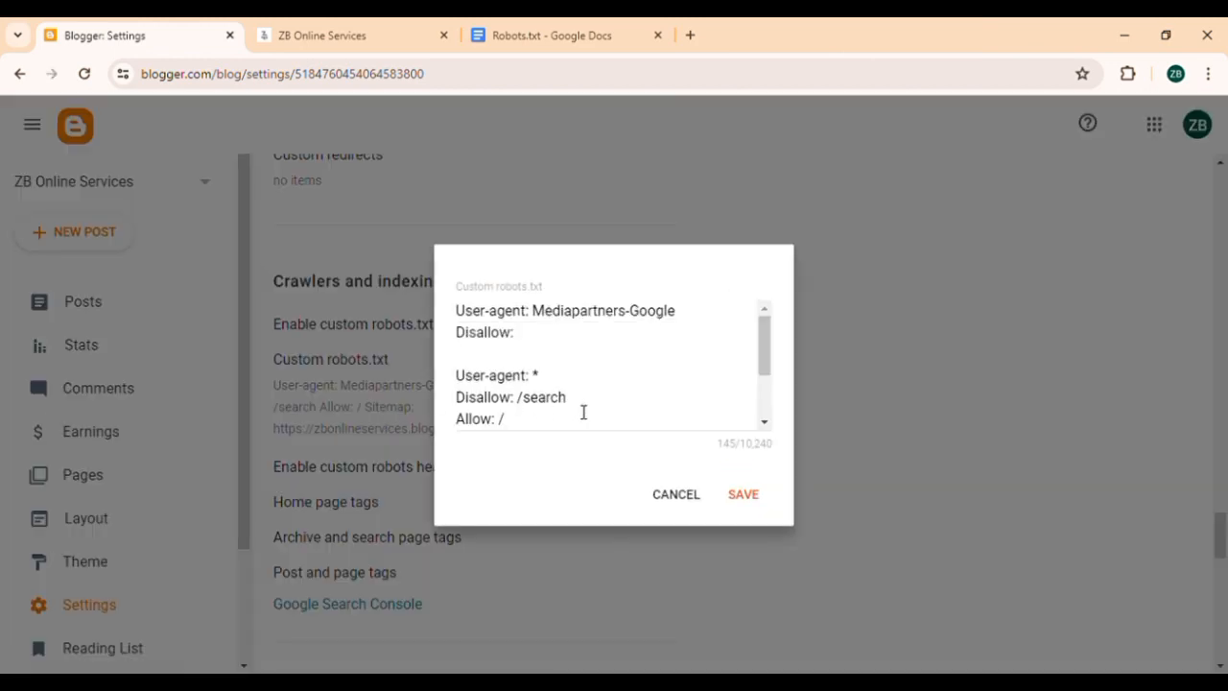
scroll(582, 410, "down", 2)
left_click(552, 381)
scroll(551, 381, "up", 2)
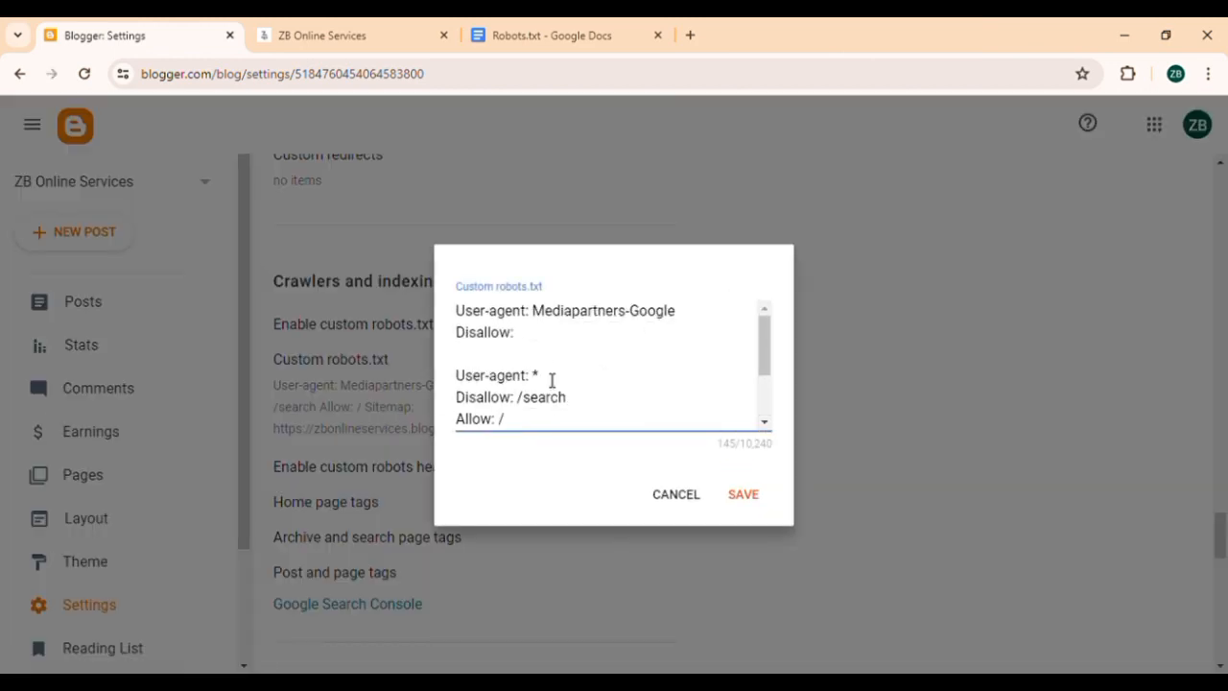
Replace the custom robots.txt with the copied rules from "User-agent: Mediapartners-Google" through the Sitemap line and save it
key("ctrl+a")
key("BackSpace")
key("ctrl+v")
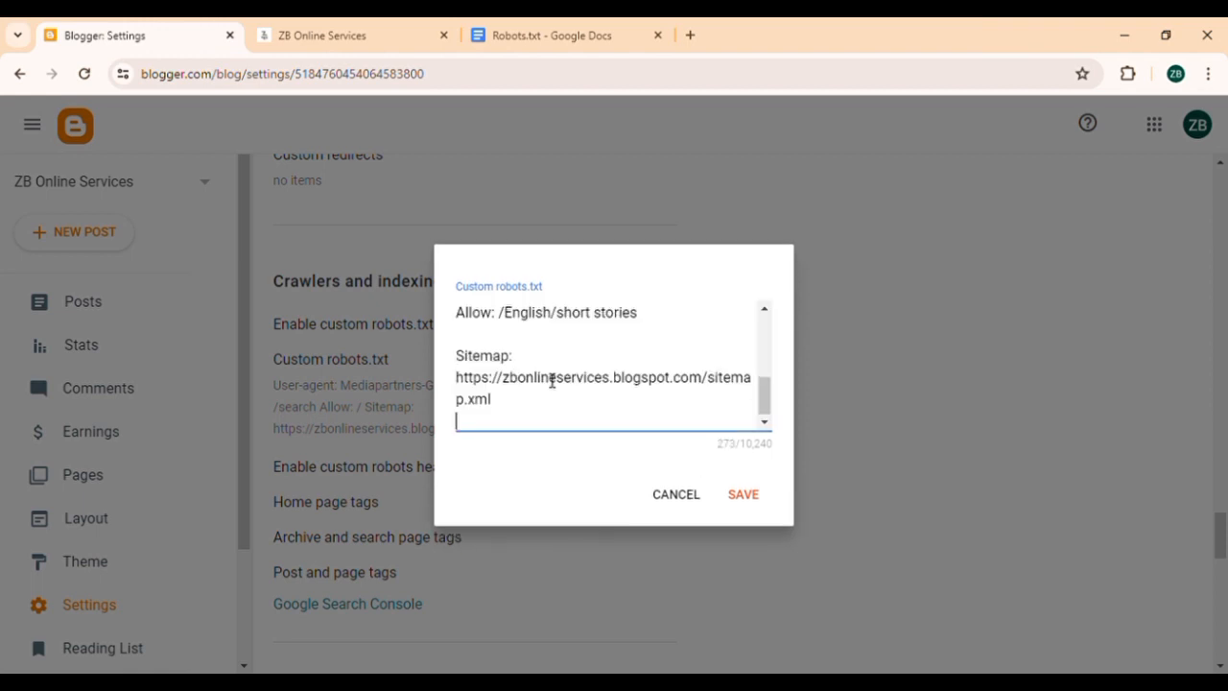
key("BackSpace")
scroll(552, 380, "up", 3)
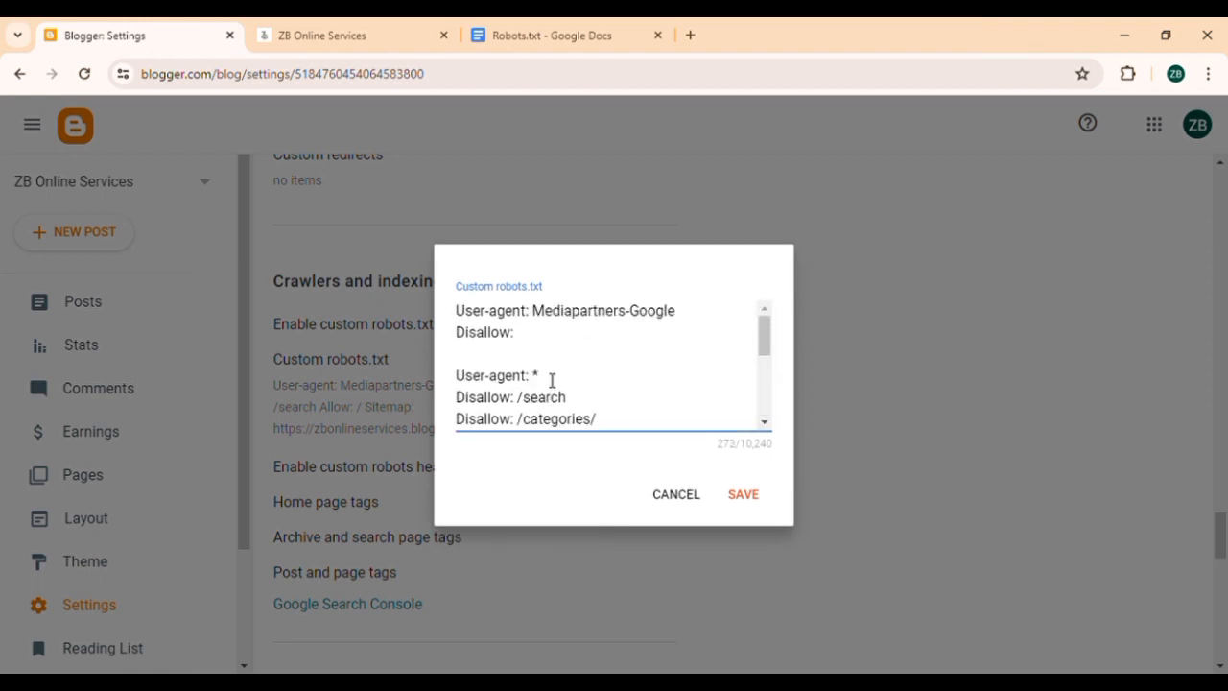
scroll(552, 381, "down", 5)
left_click(746, 501)
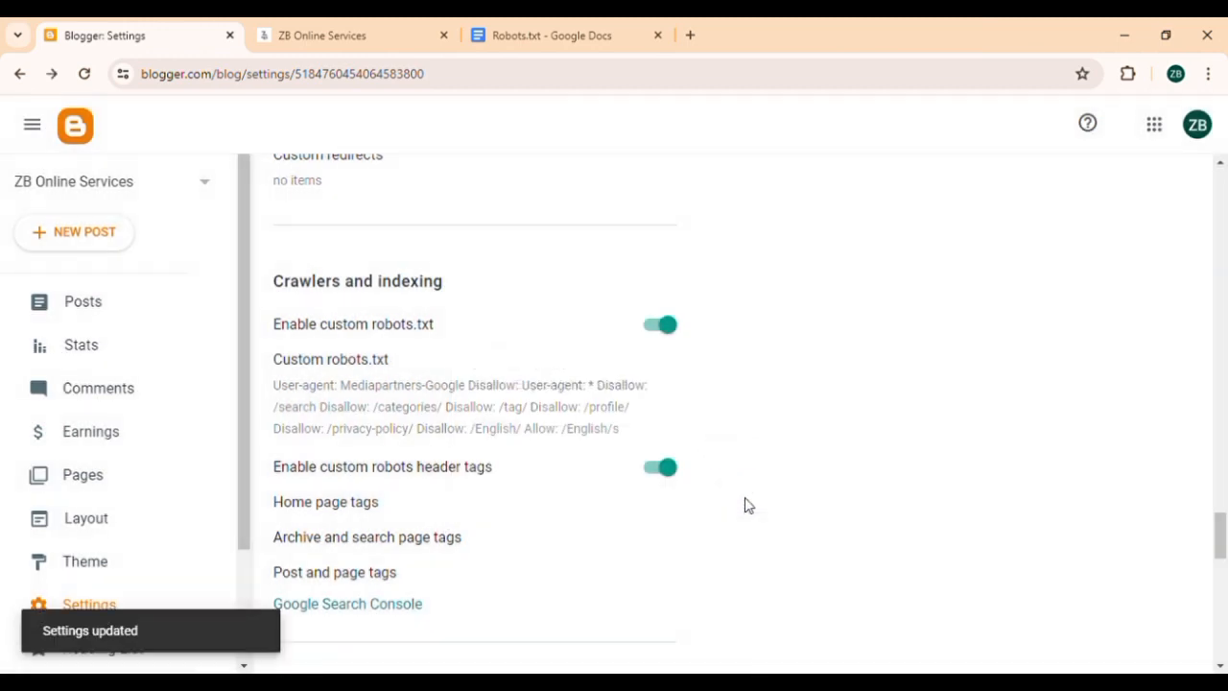
left_click(278, 31)
left_click(361, 79)
double_click(360, 82)
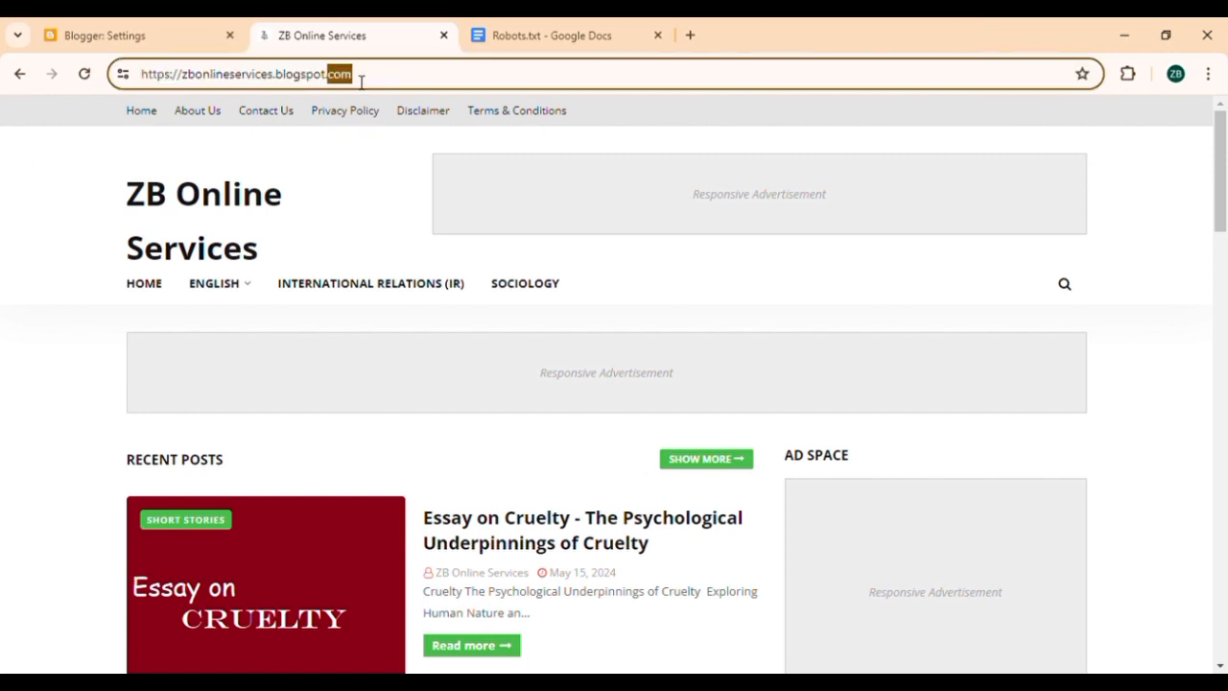
left_click(355, 79)
type("/r")
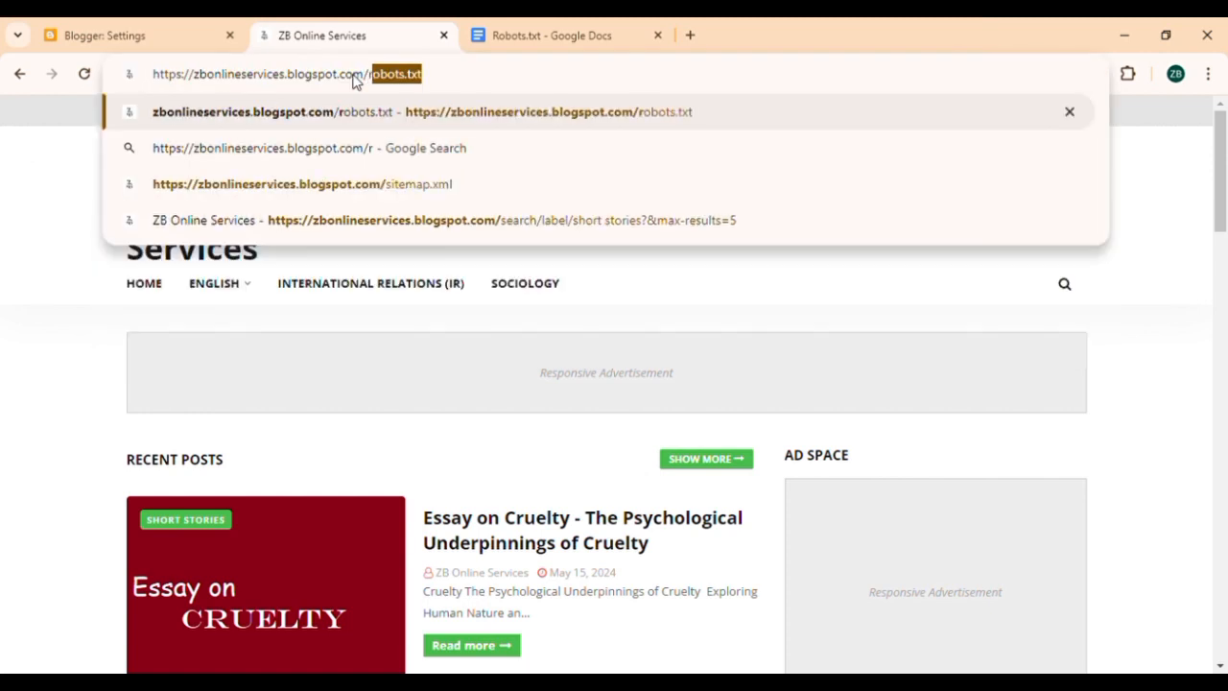
type("obots.txt")
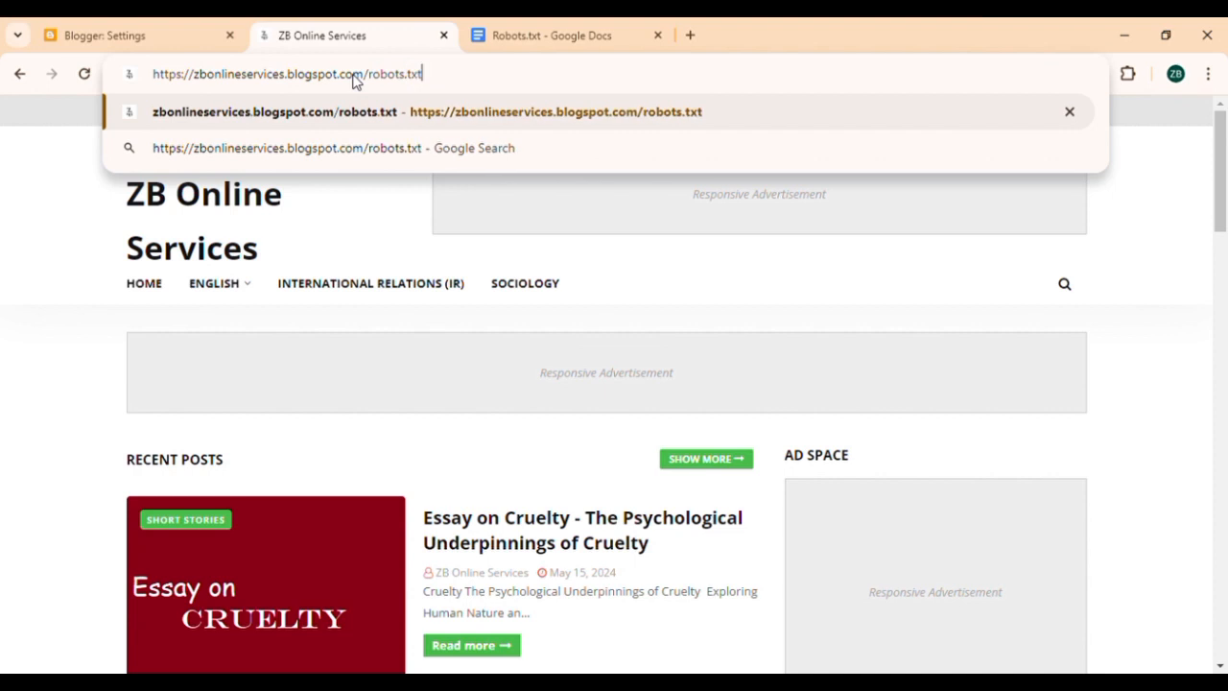
key("Return")
left_click_drag(428, 285, 3, 116)
left_click(251, 307)
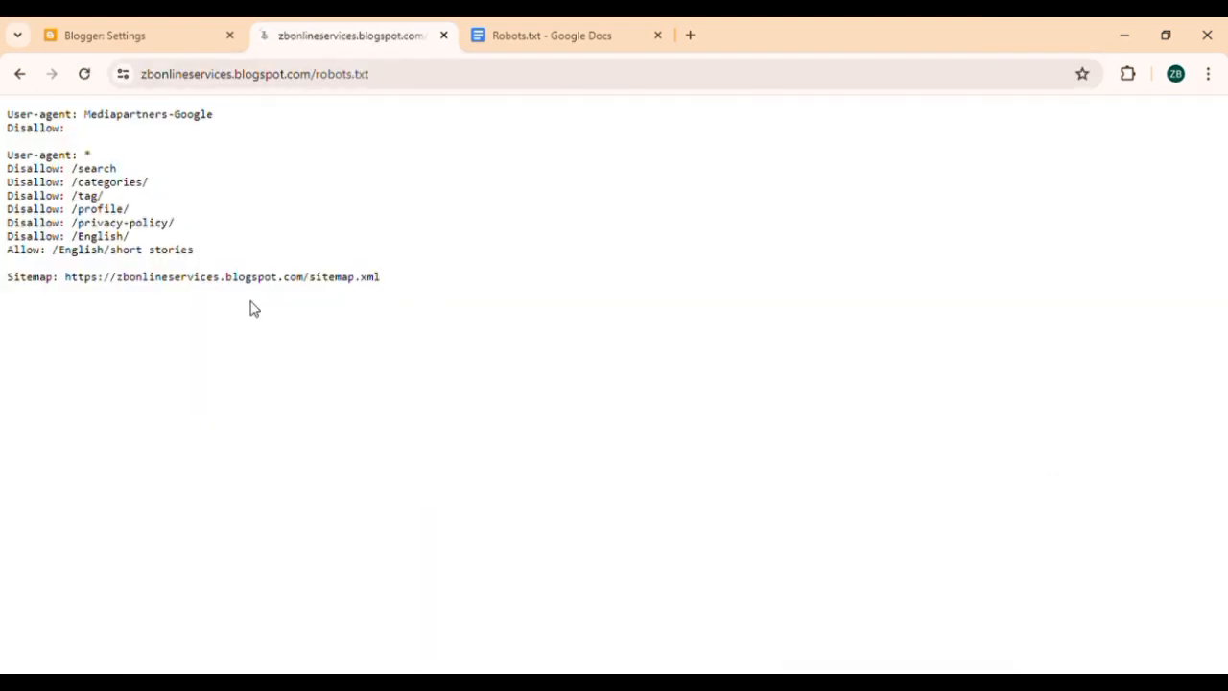
Disable both the custom robots.txt and the custom robots header tags in the blog's settings
left_click(186, 28)
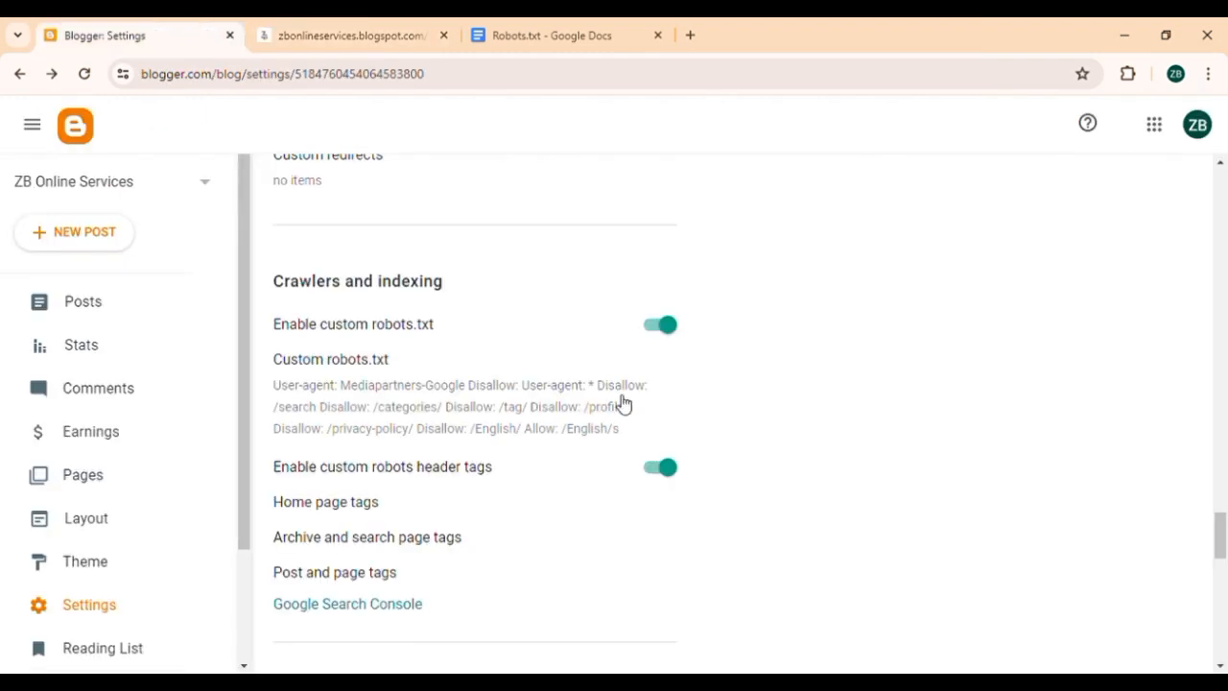
left_click(675, 326)
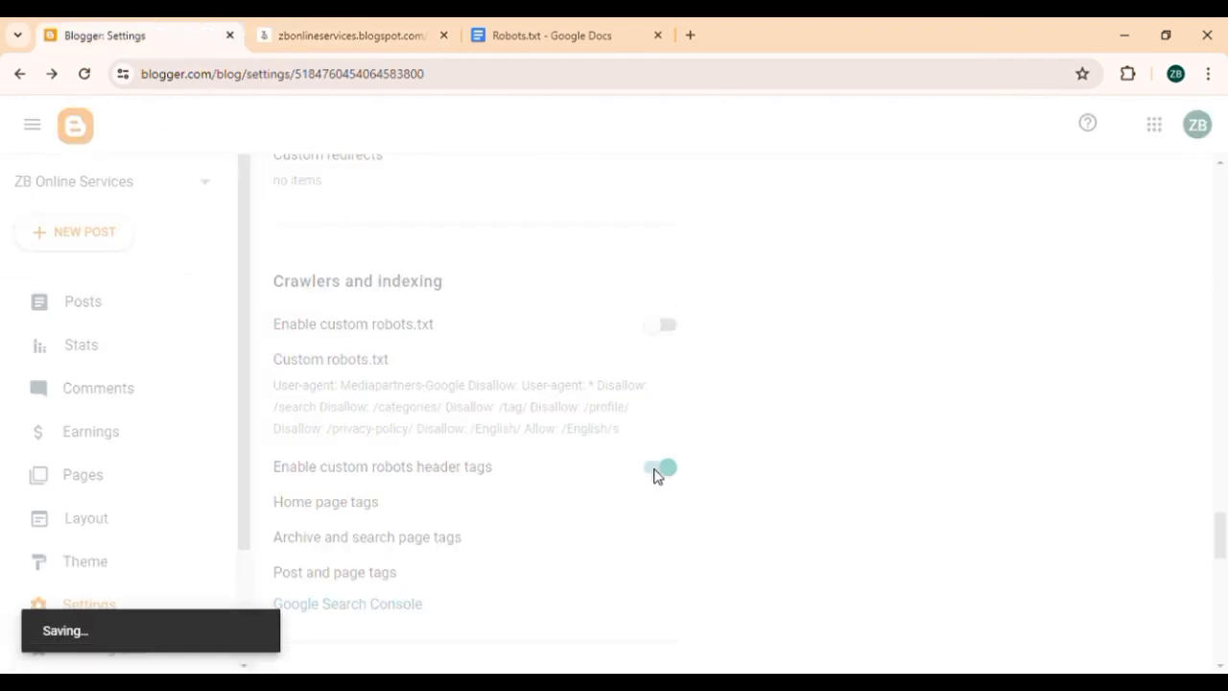
left_click(657, 474)
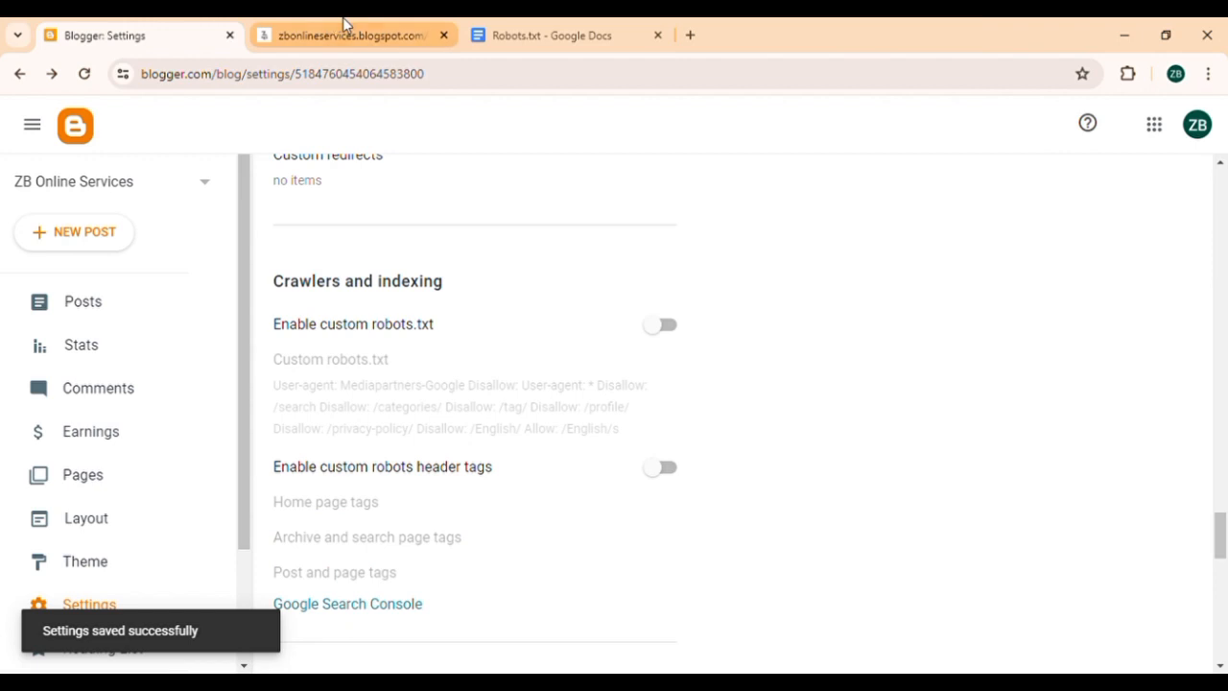
Reload the blog's published robots.txt page and copy its full default text
left_click(345, 36)
left_click(85, 73)
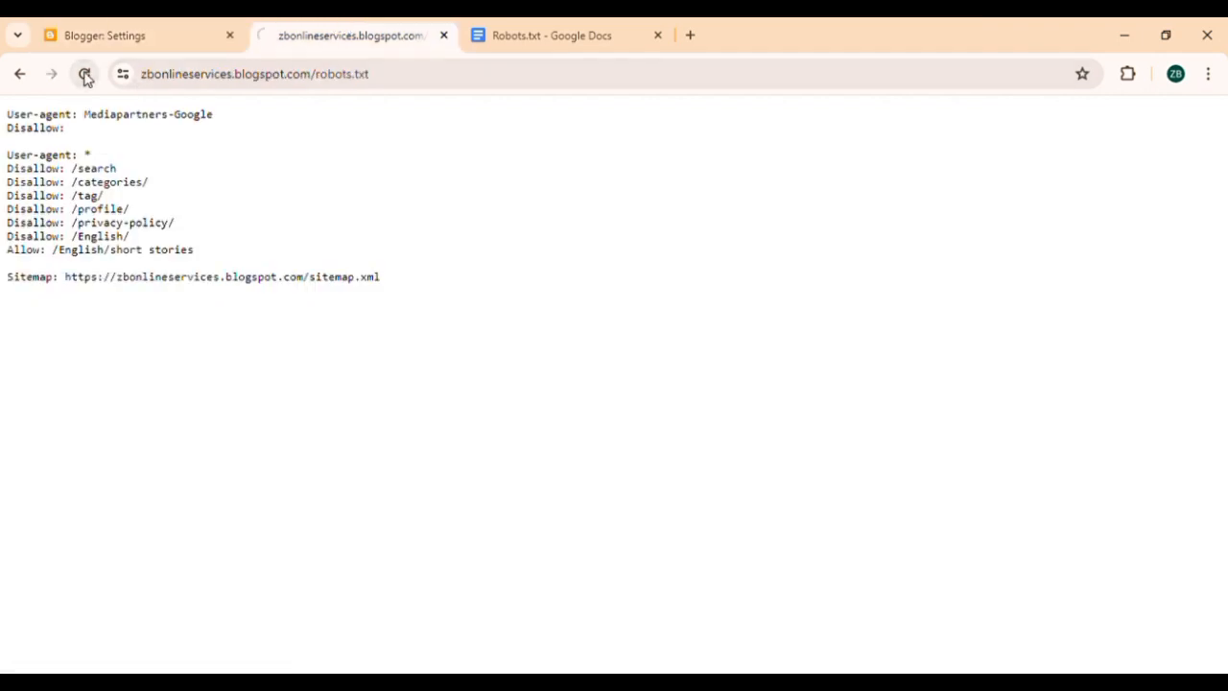
left_click_drag(401, 211, 3, 122)
key("ctrl+c")
Enable the custom robots.txt and the custom robots header tags again in the blog's settings
left_click(160, 29)
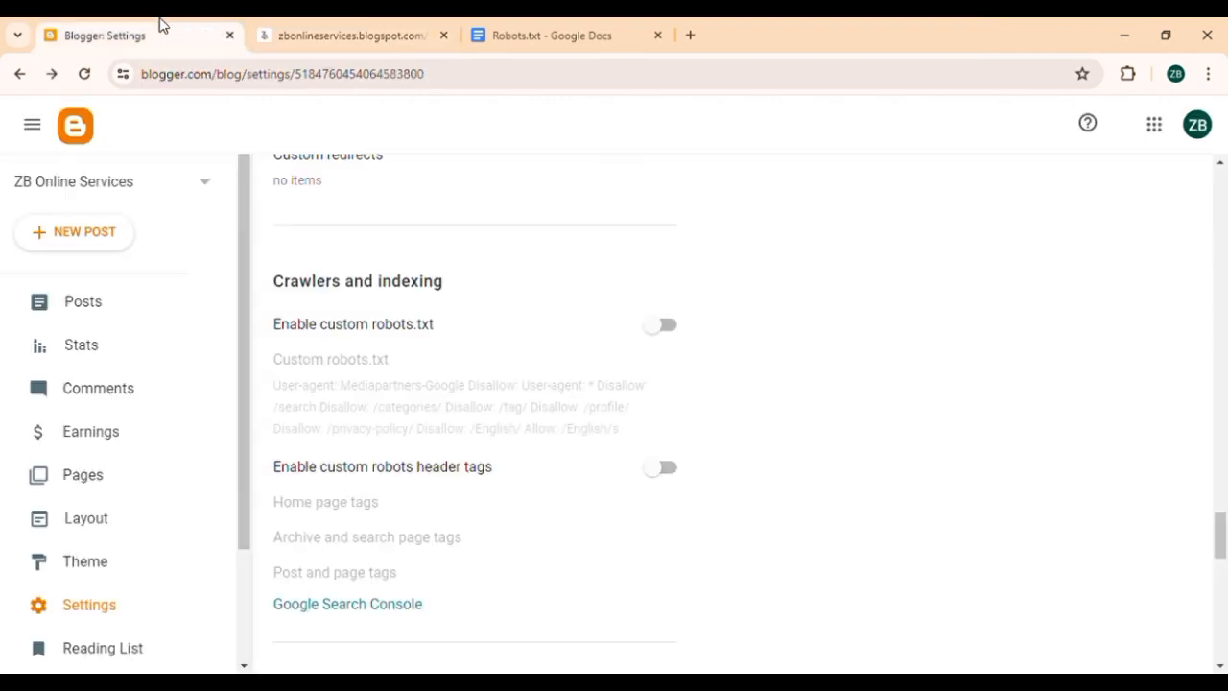
left_click(663, 328)
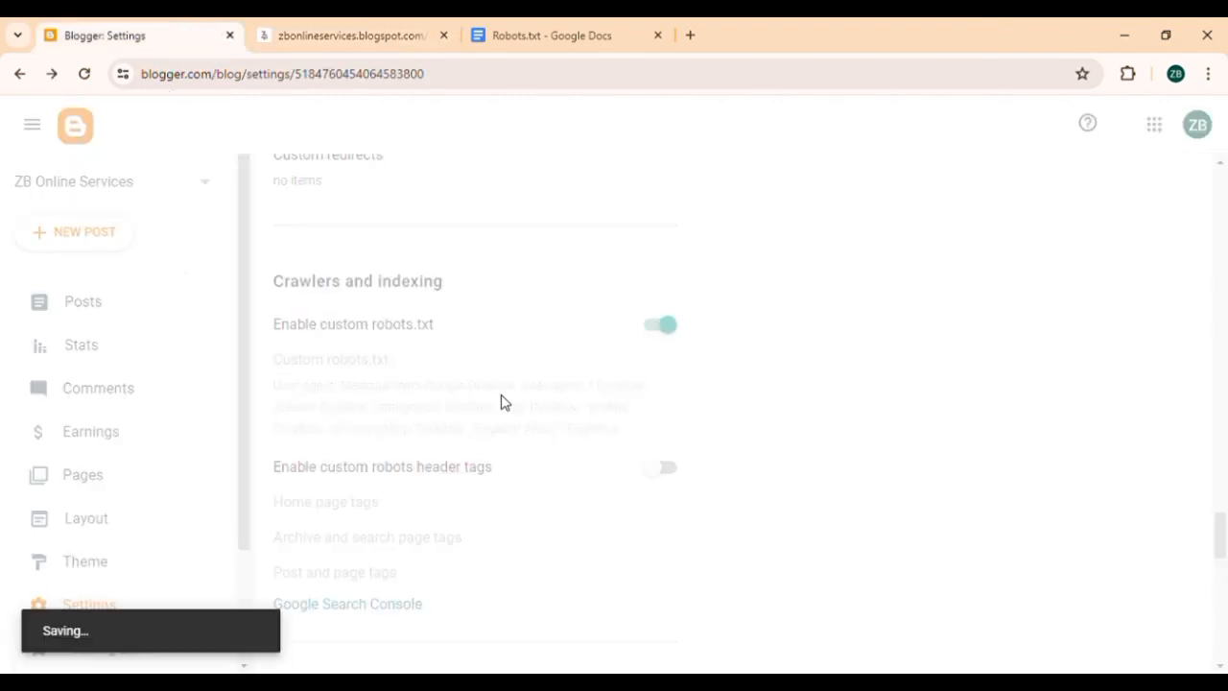
left_click(667, 470)
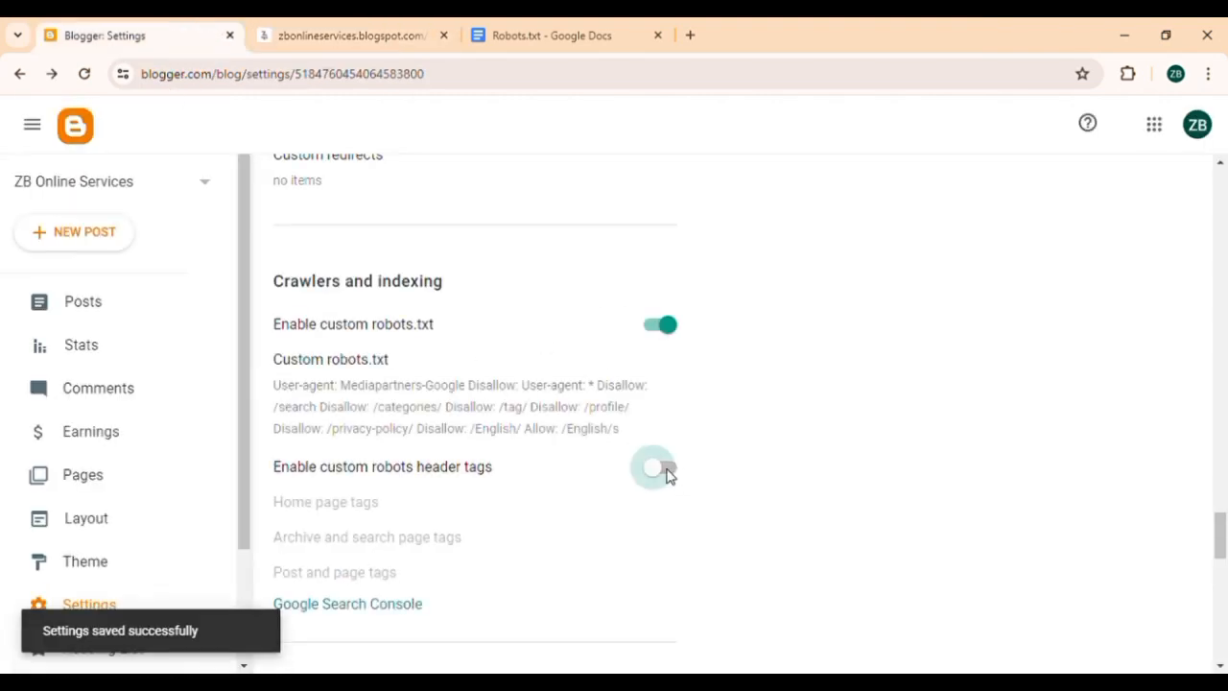
Replace the contents of the custom robots.txt with the default text copied from the blog's robots.txt page
left_click(484, 419)
key("ctrl+a")
key("BackSpace")
key("ctrl+v")
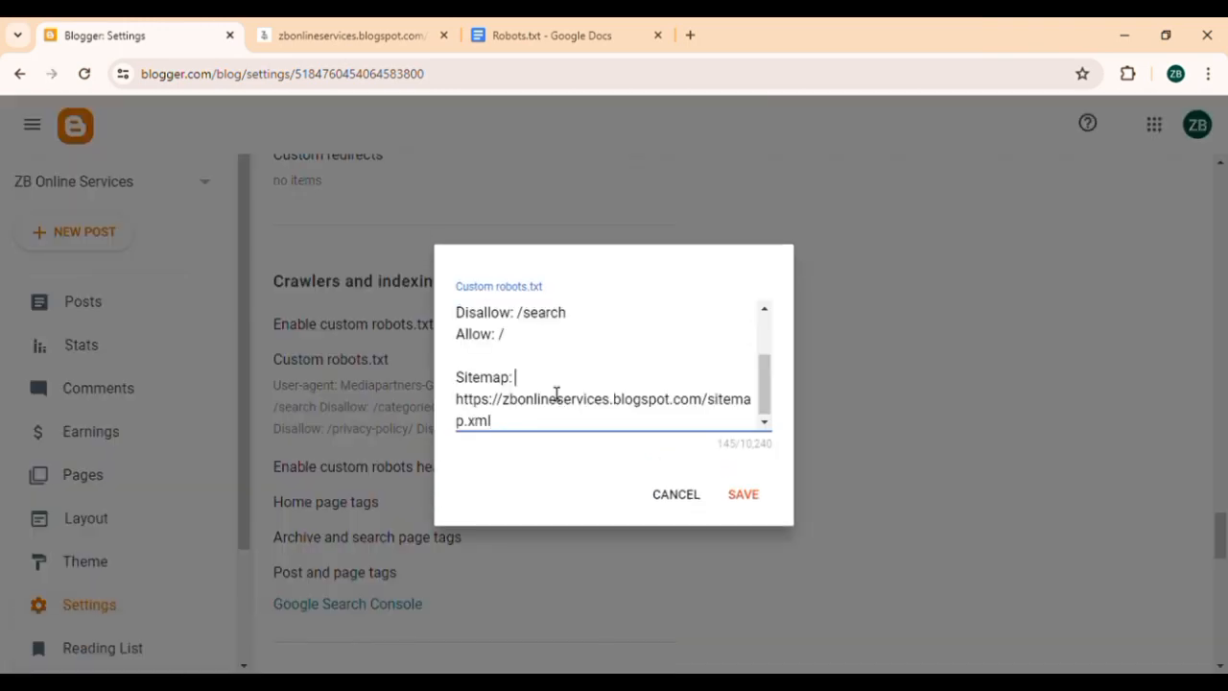
Add a new "Disallow:" line directly below "Disallow: /search" in the custom robots.txt
scroll(579, 375, "up", 1)
scroll(580, 375, "down", 1)
scroll(580, 374, "up", 2)
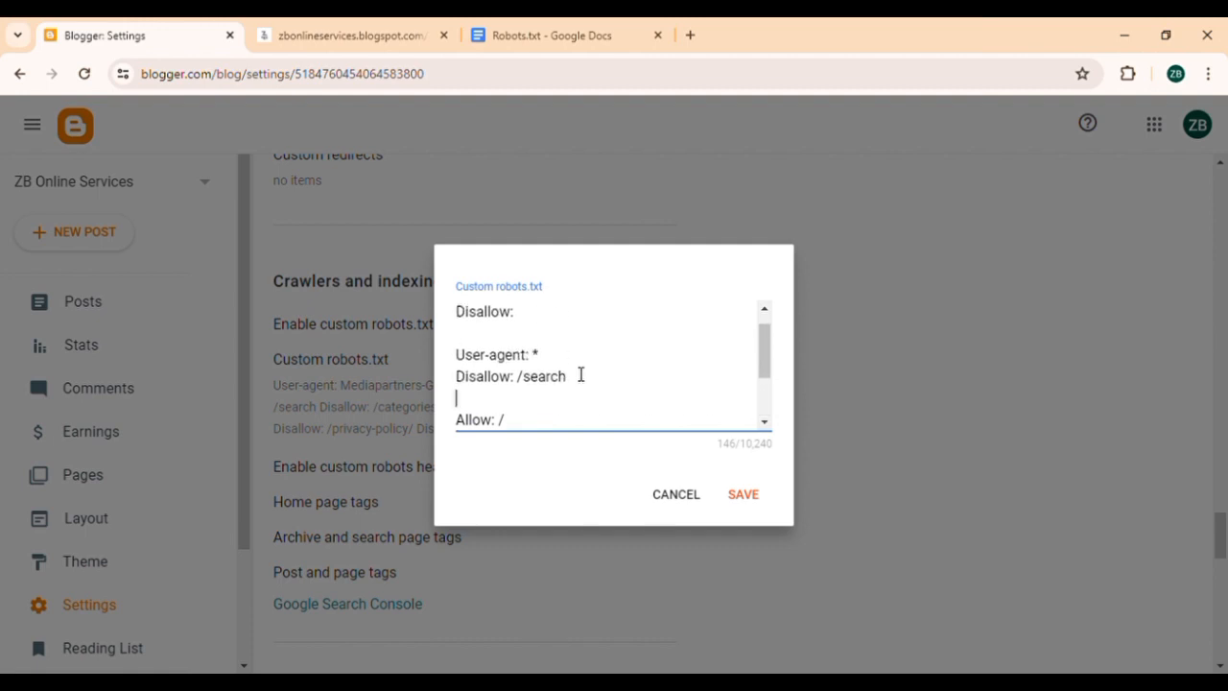
type("Disallow")
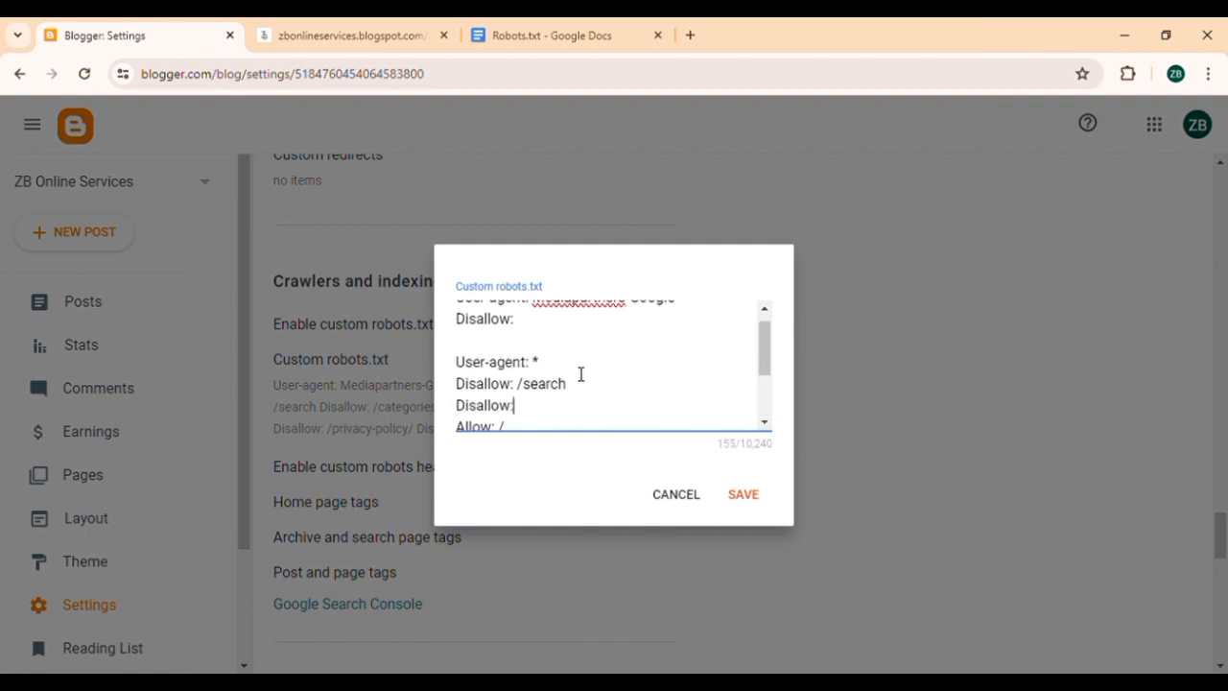
type(":")
scroll(581, 375, "up", 1)
Review the rules from "User-agent: *" to "Allow: /English/short stories" in the Robots.txt document
left_click(523, 35)
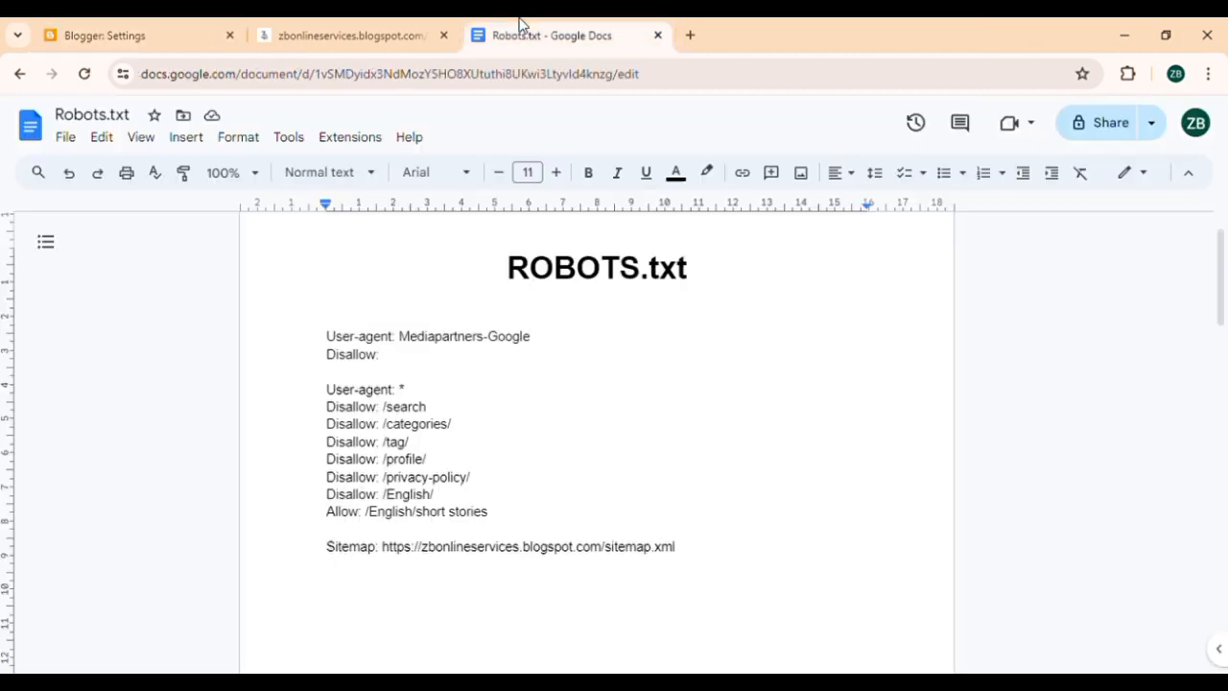
left_click_drag(663, 523, 357, 386)
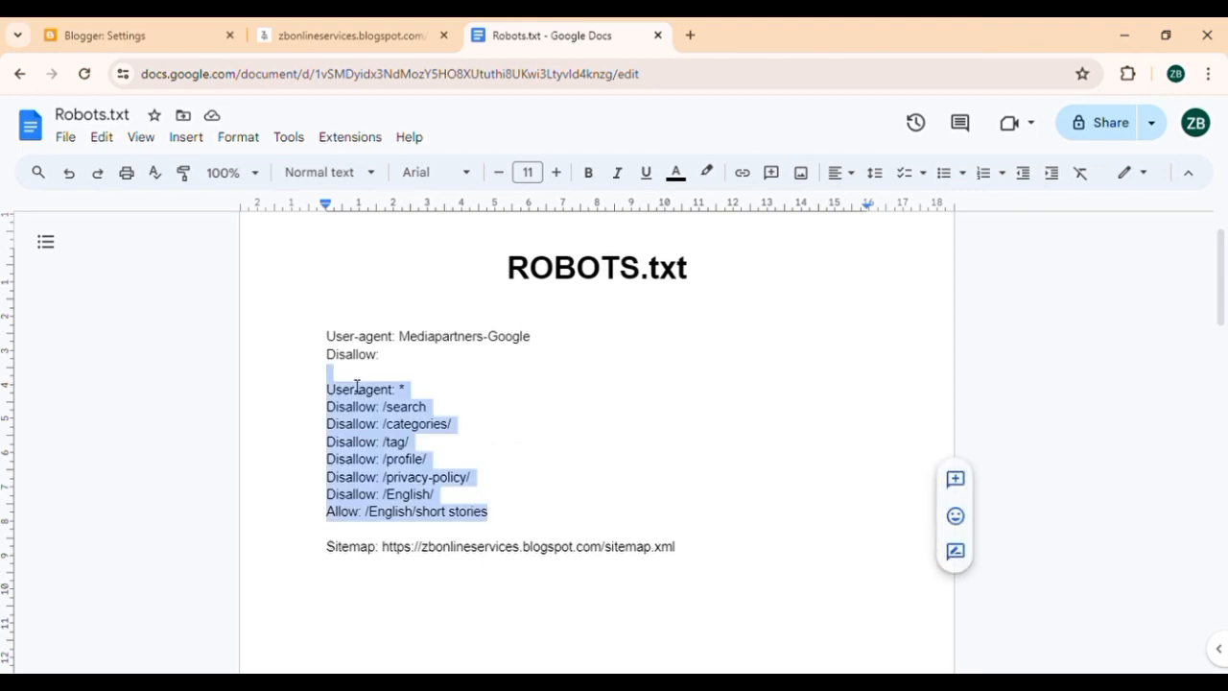
left_click(704, 554)
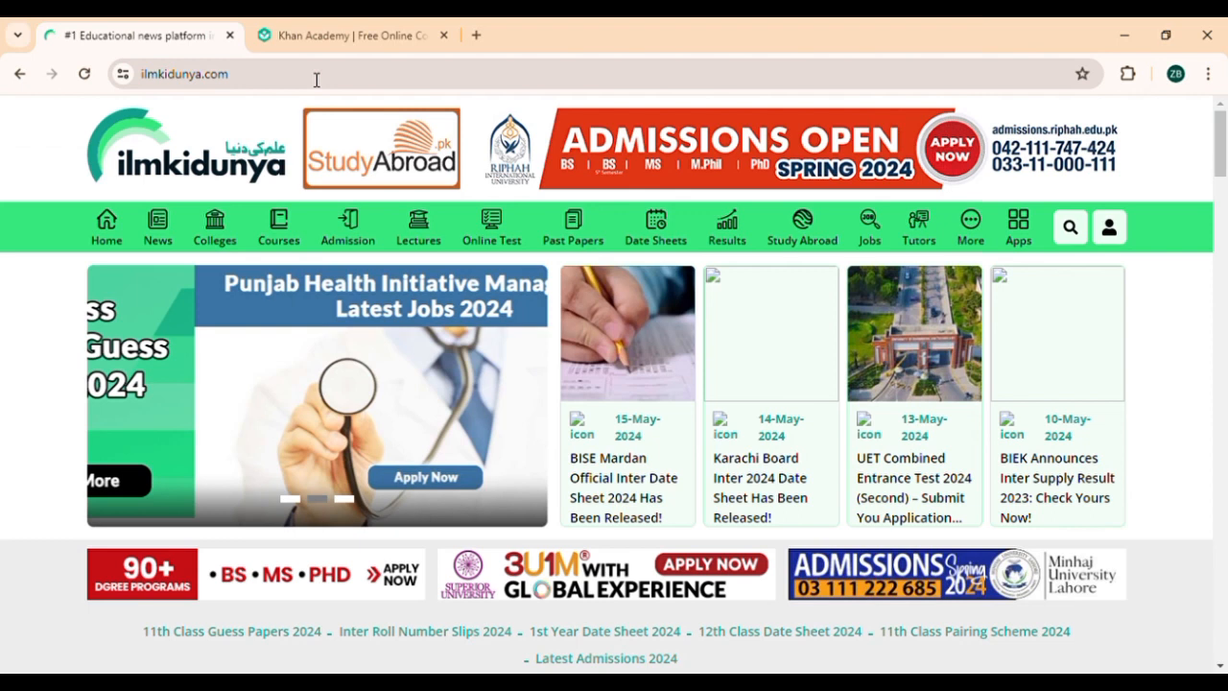
left_click(317, 80)
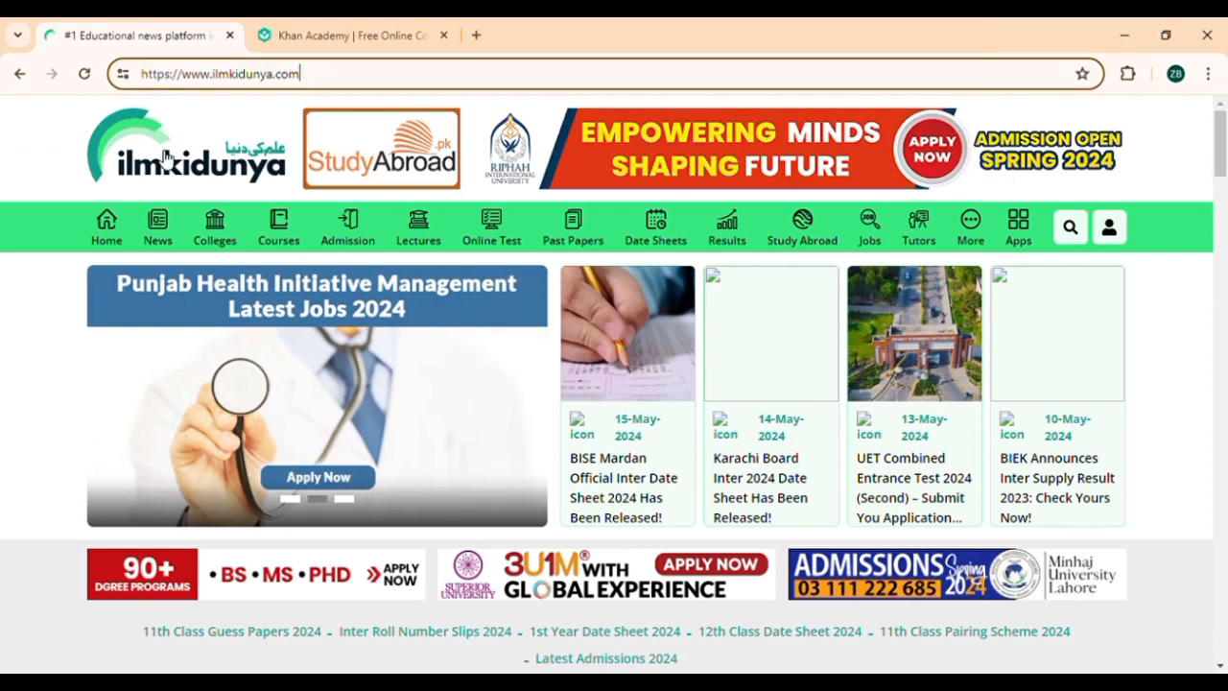
left_click(31, 355)
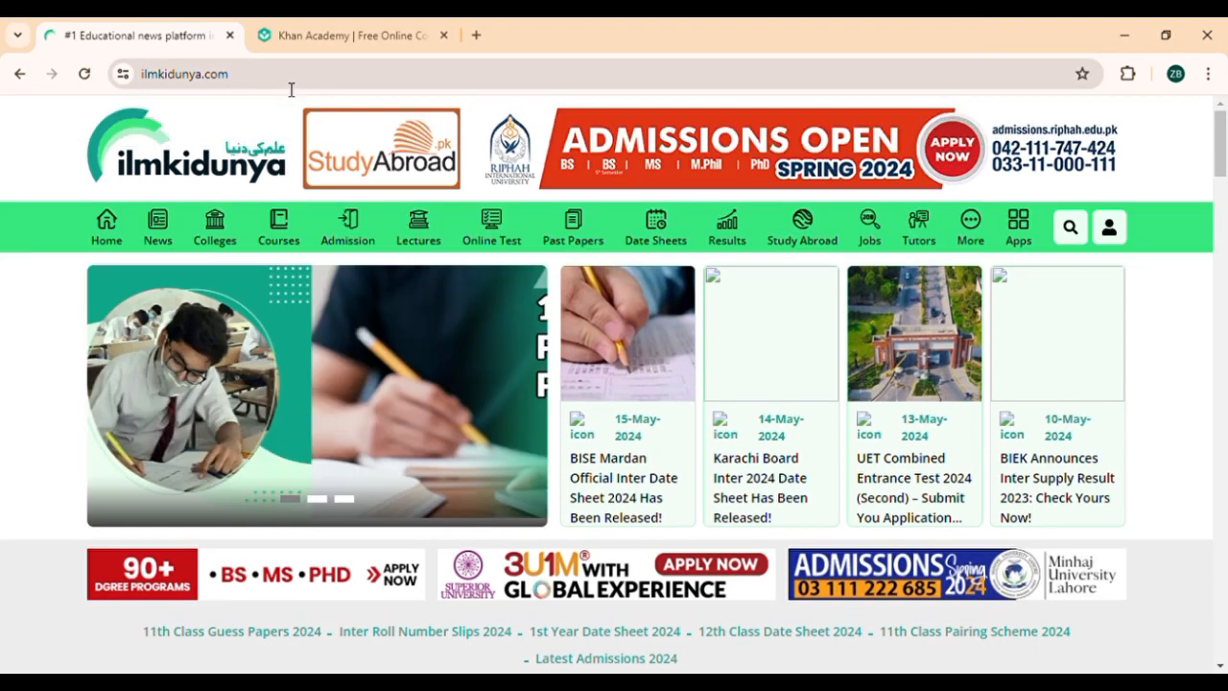
left_click(345, 80)
left_click(347, 80)
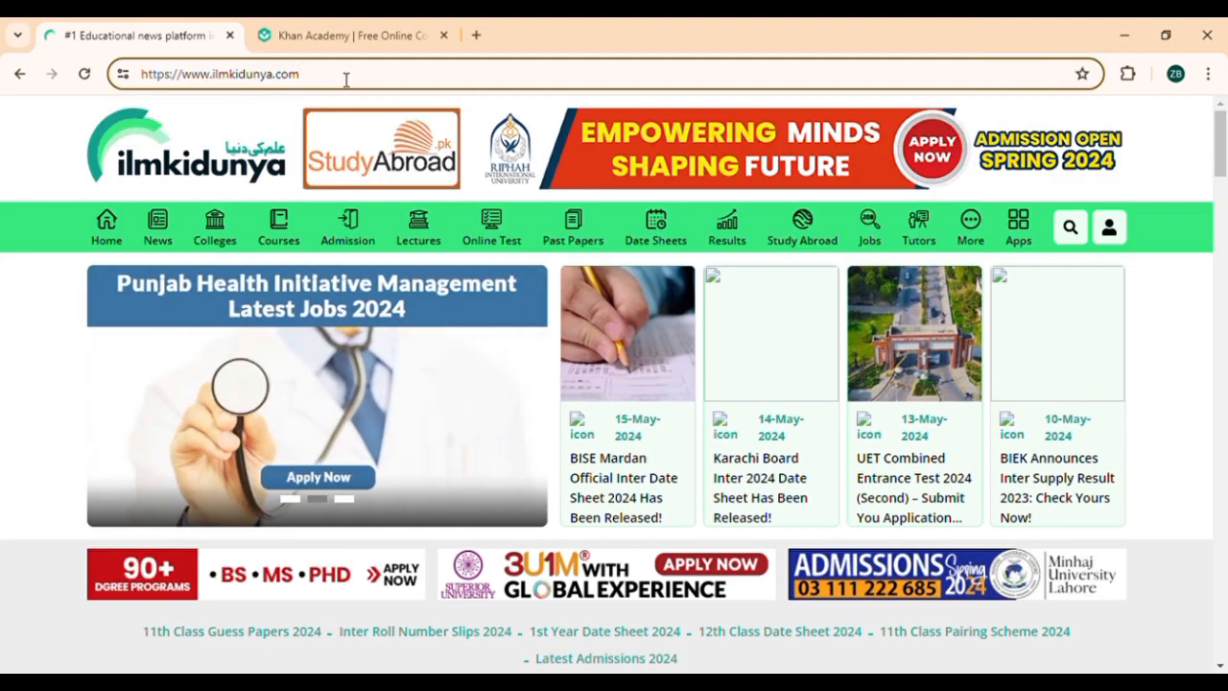
left_click_drag(347, 79, 137, 80)
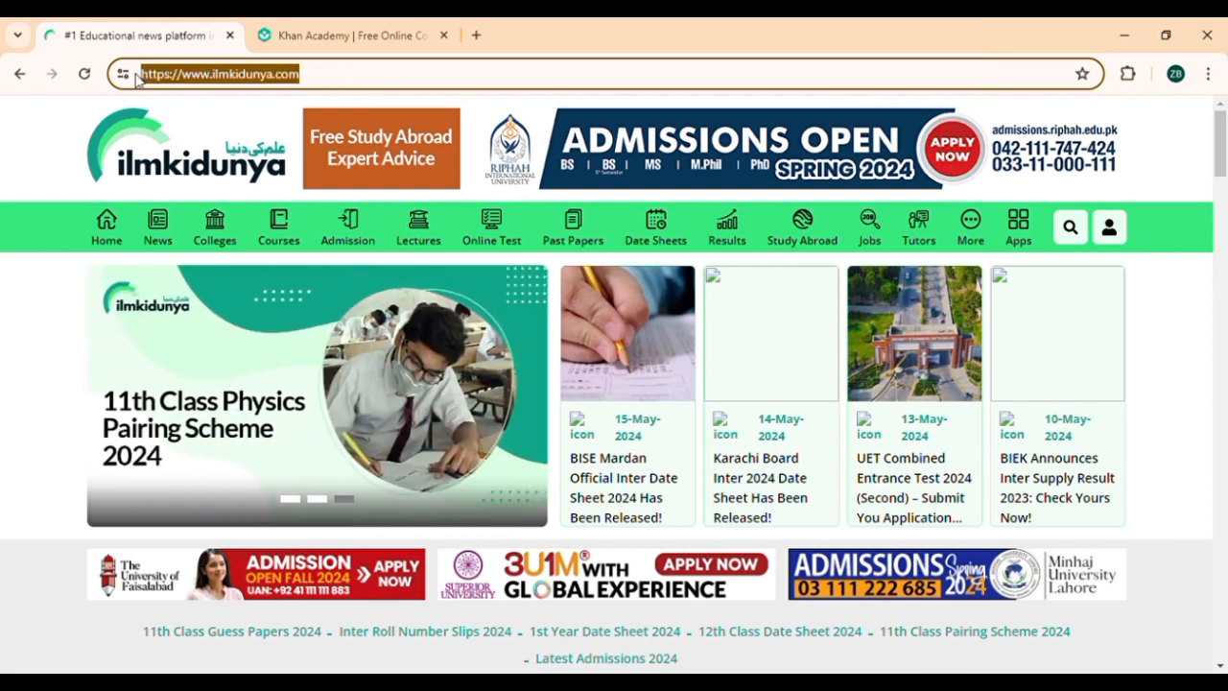
left_click(351, 80)
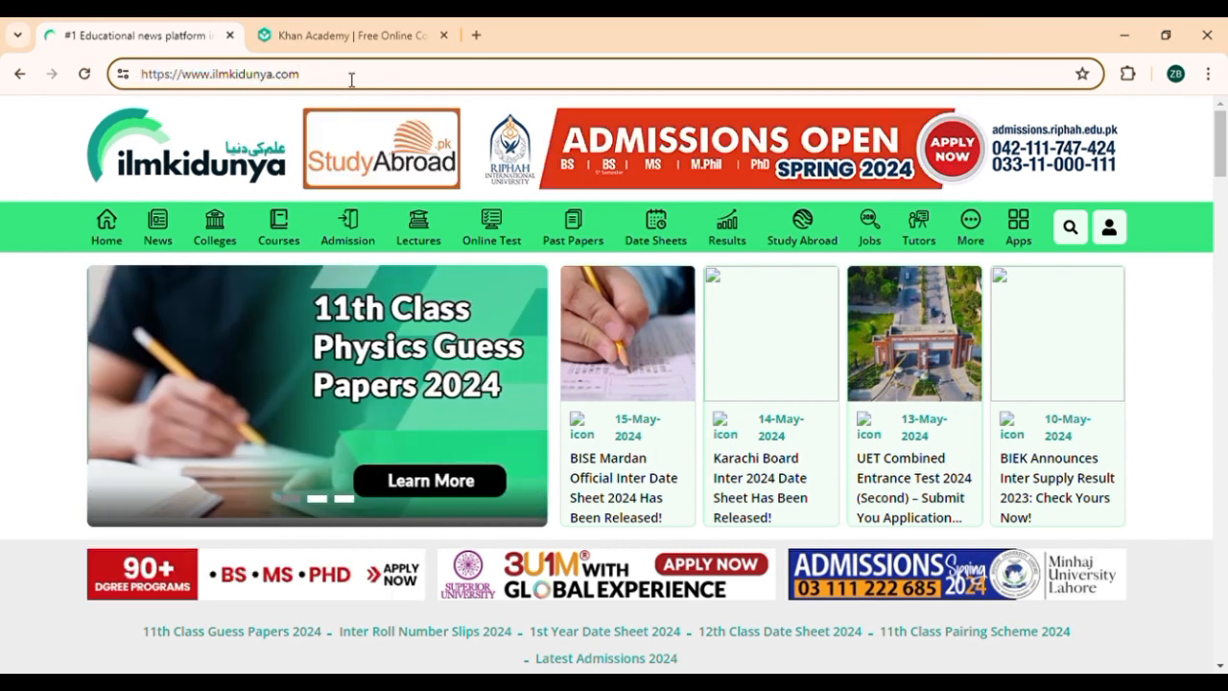
type("/")
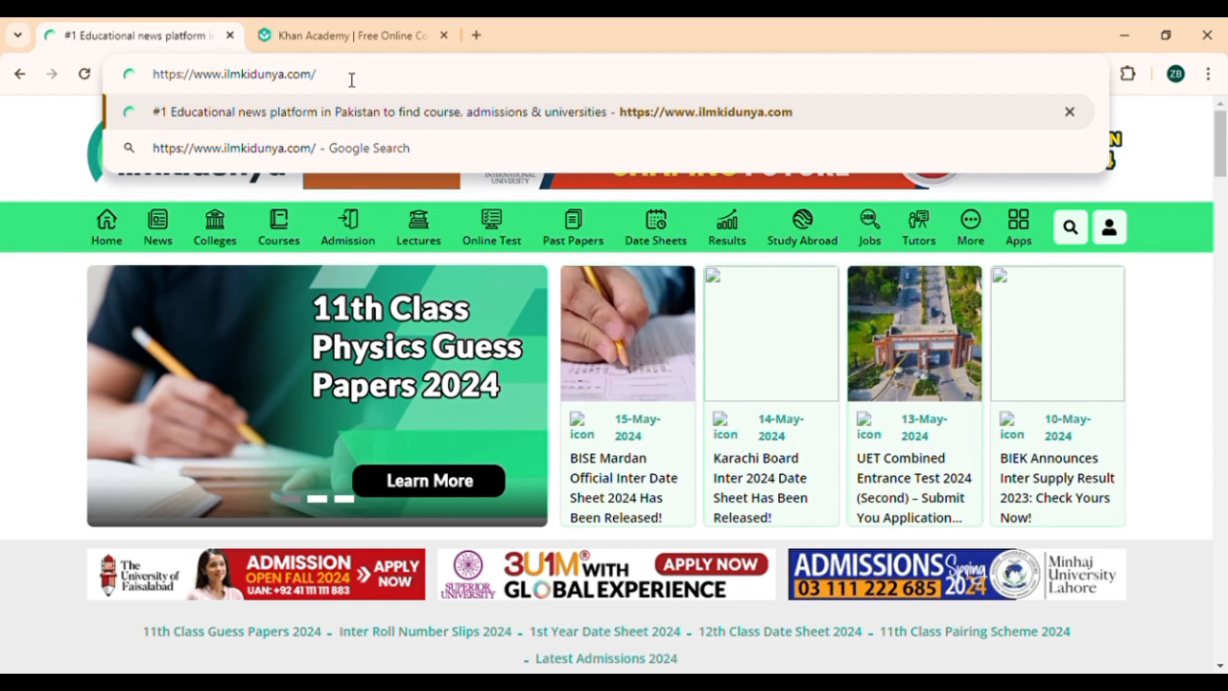
type("robots")
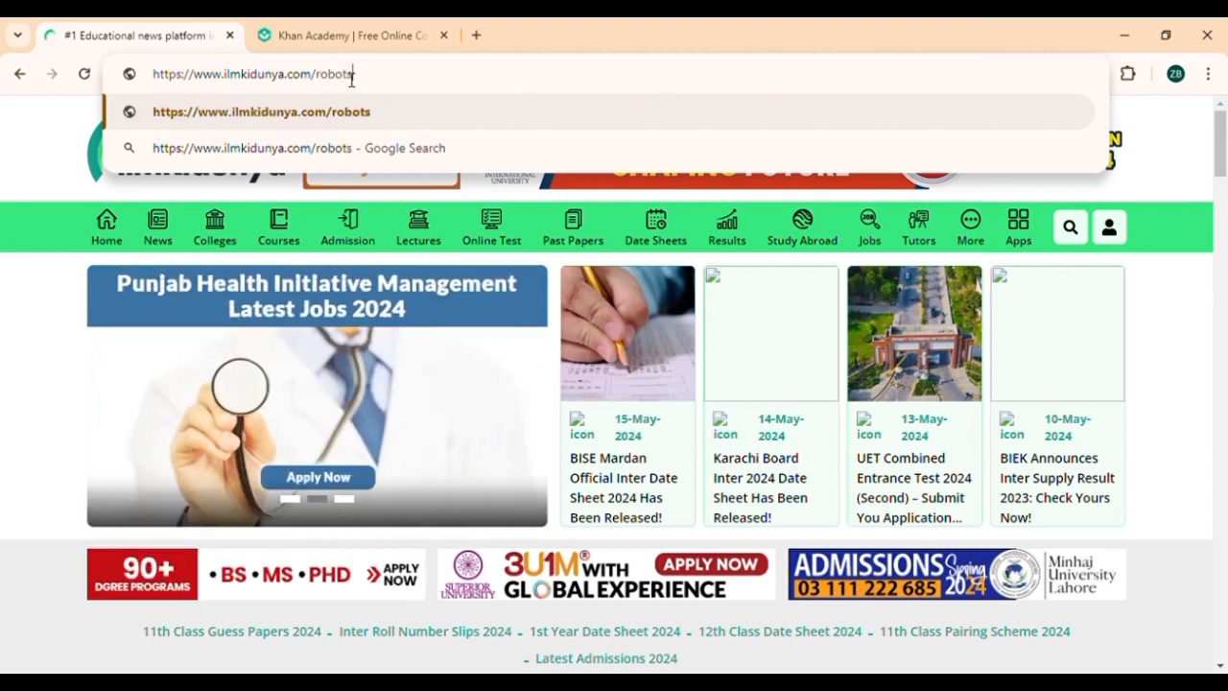
type(".txt")
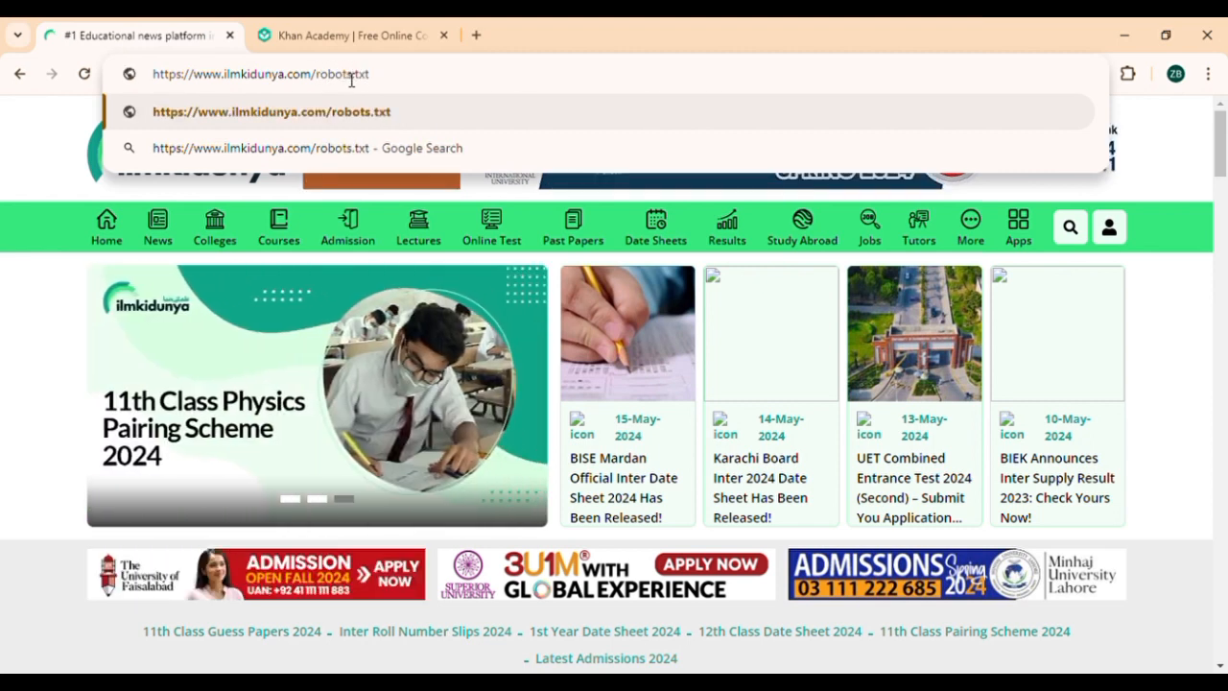
key("Return")
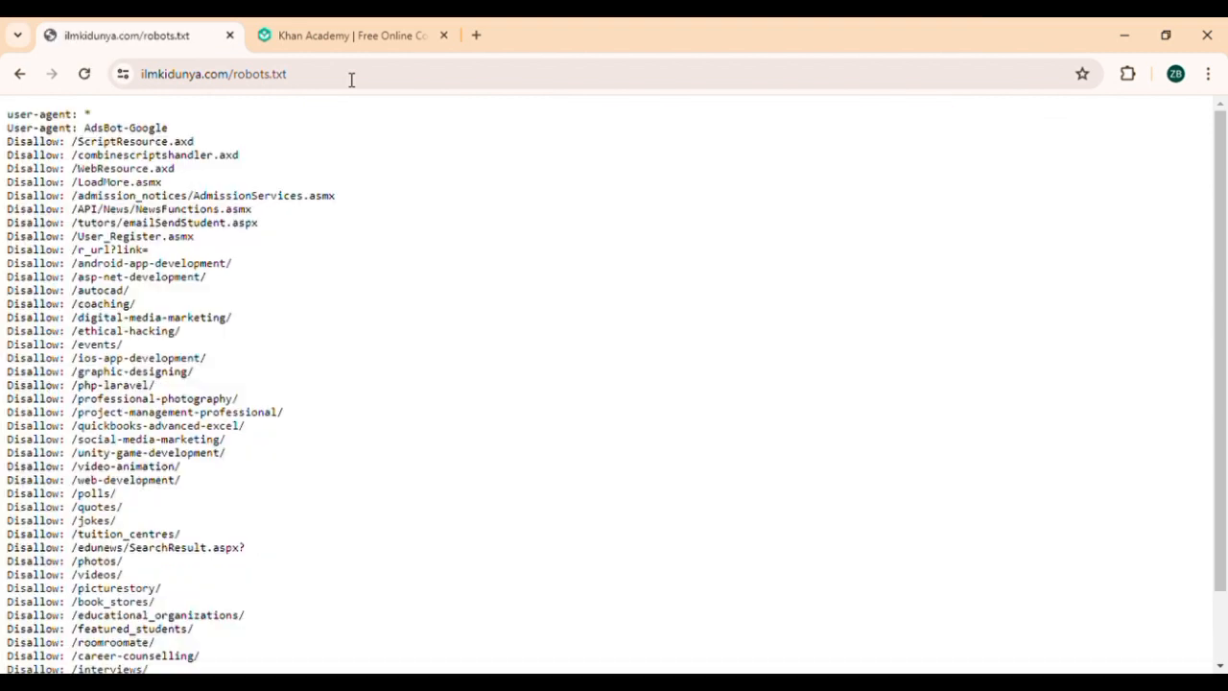
scroll(295, 450, "down", 2)
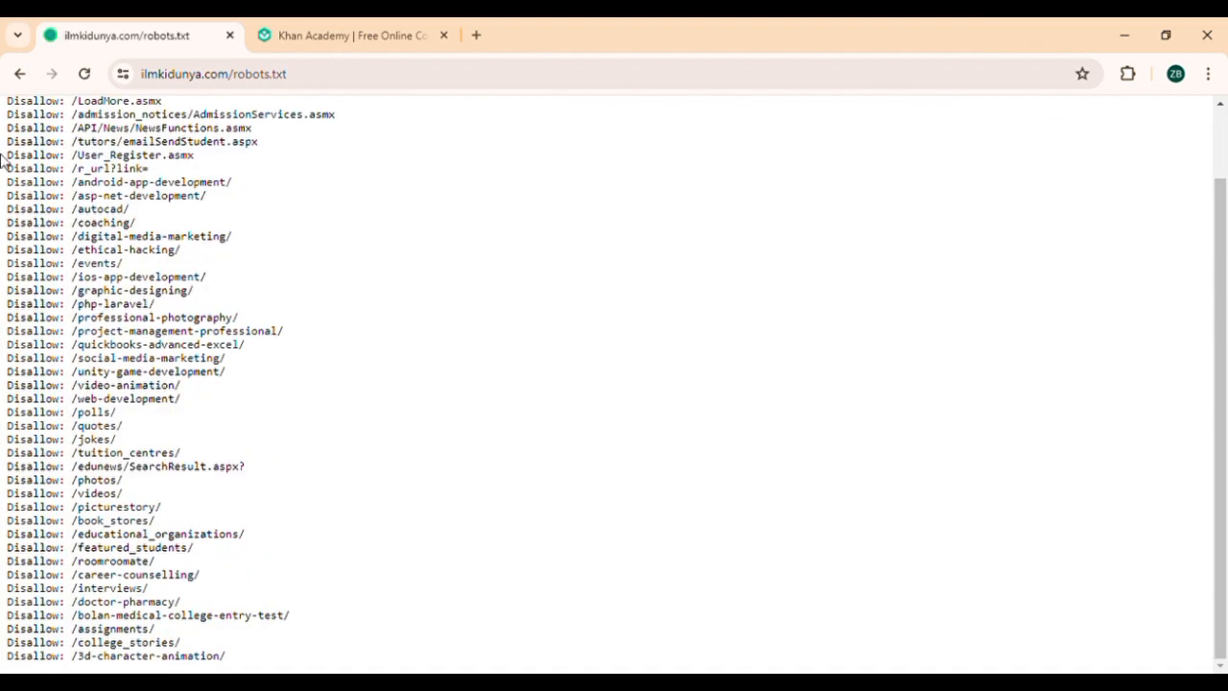
left_click(343, 35)
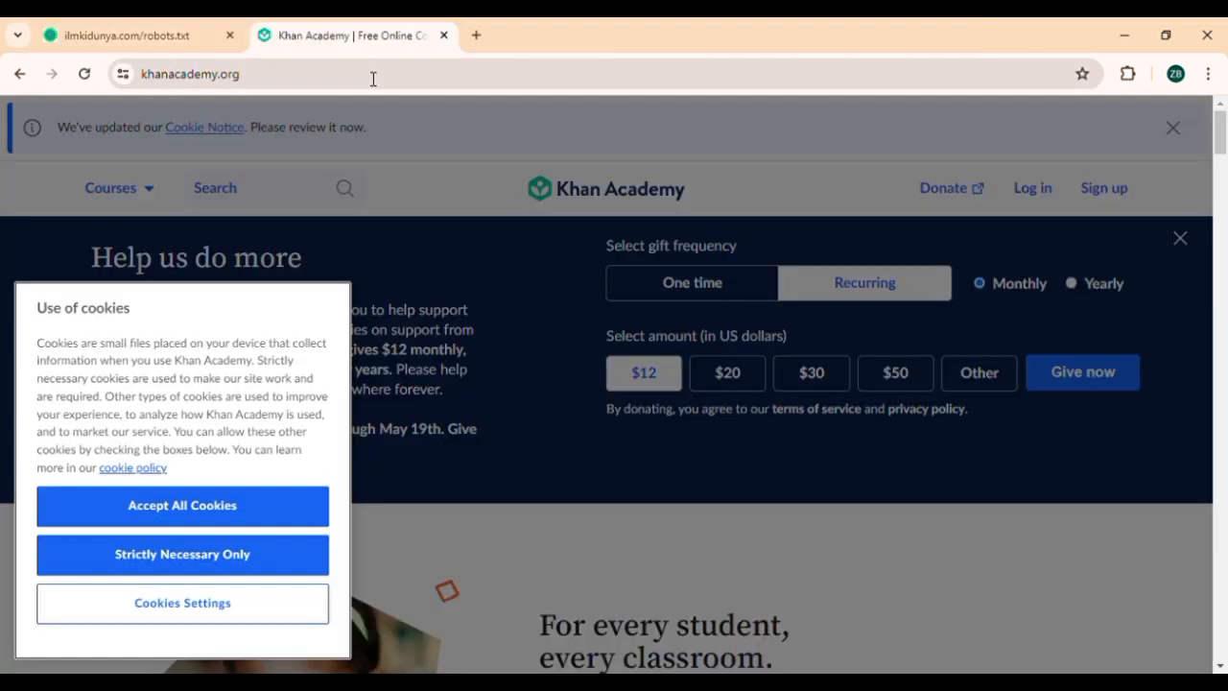
left_click(373, 77)
type("robots.txt")
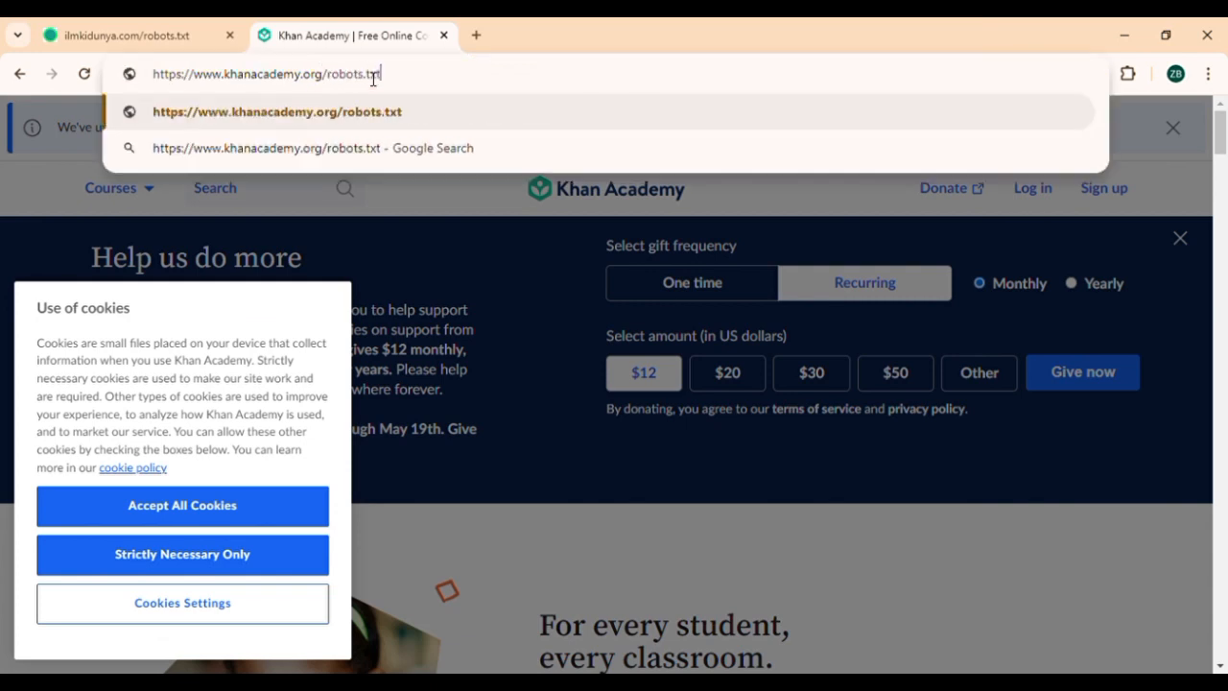
key("Return")
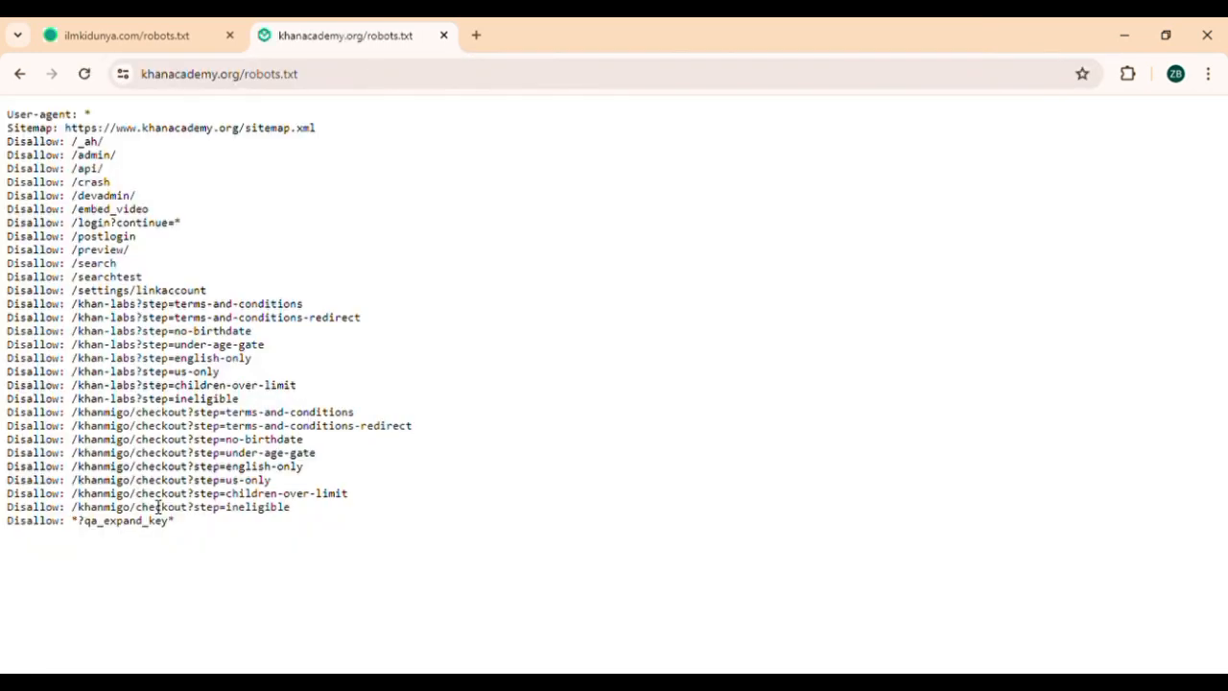
left_click_drag(250, 548, 7, 195)
left_click_drag(26, 155, 116, 155)
left_click(150, 179)
Compare the disallow rules in ilmkidunya.com's robots.txt with those in khanacademy.org's robots.txt
left_click(195, 26)
scroll(444, 417, "down", 2)
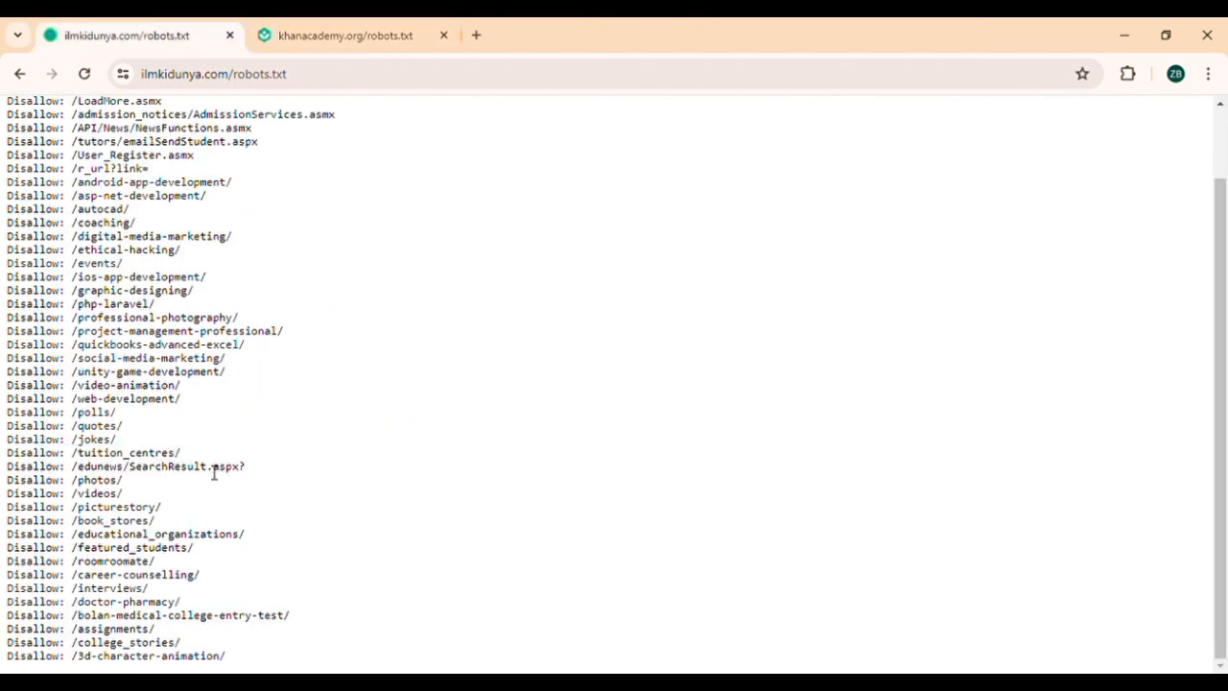
scroll(296, 412, "up", 2)
scroll(297, 415, "down", 2)
scroll(250, 499, "up", 2)
scroll(249, 499, "down", 2)
left_click(294, 27)
left_click_drag(287, 554, 265, 380)
left_click(260, 378)
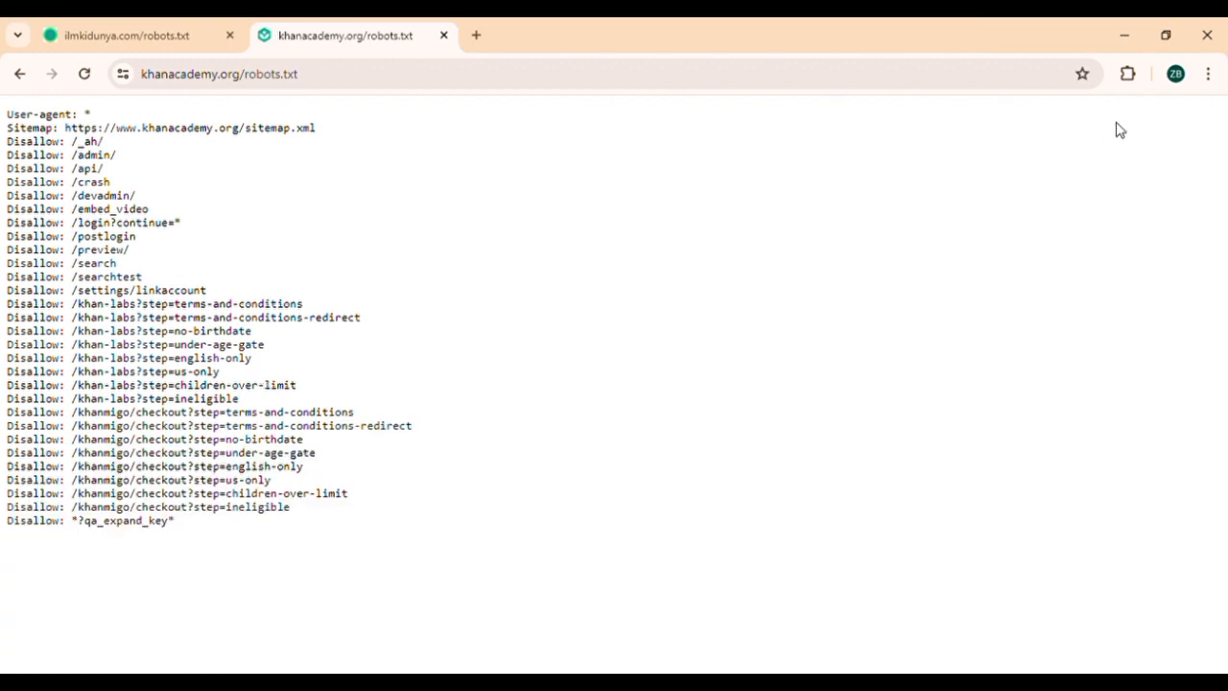